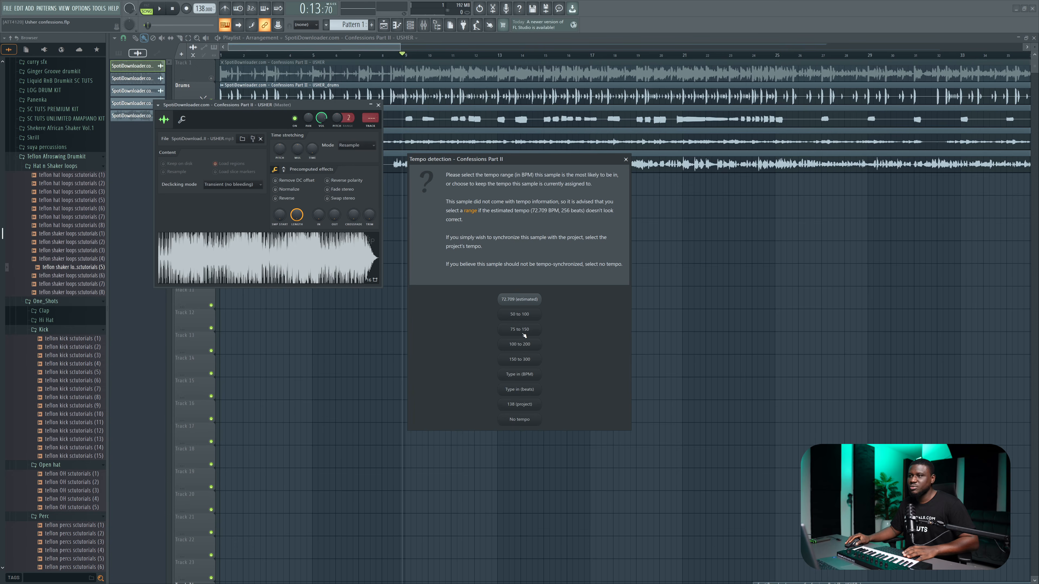
Detect the full song sample's tempo using the 75 to 150 BPM range, without applying the result to the project
left_click(520, 329)
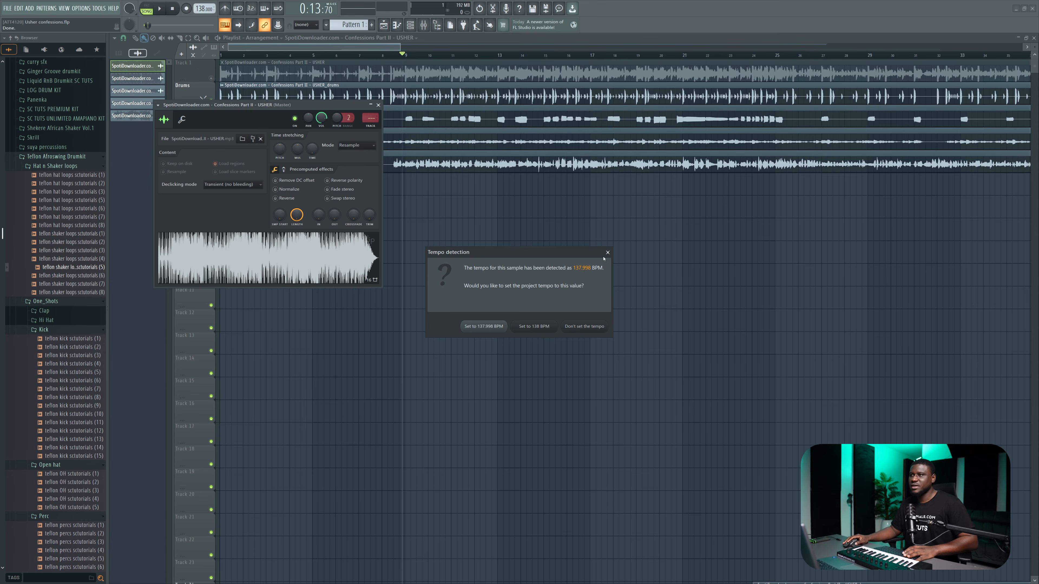
left_click(607, 253)
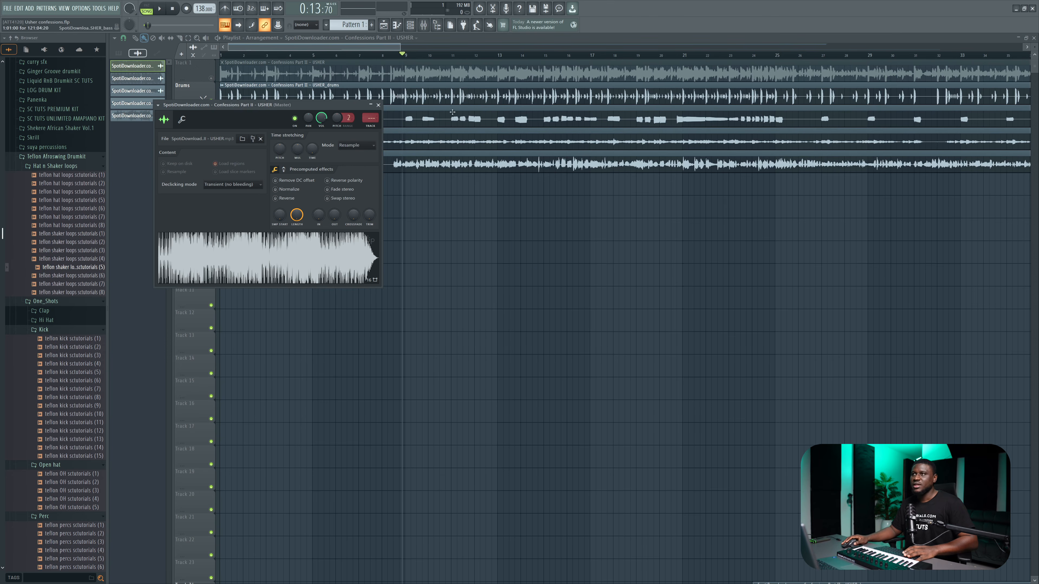
key("Escape")
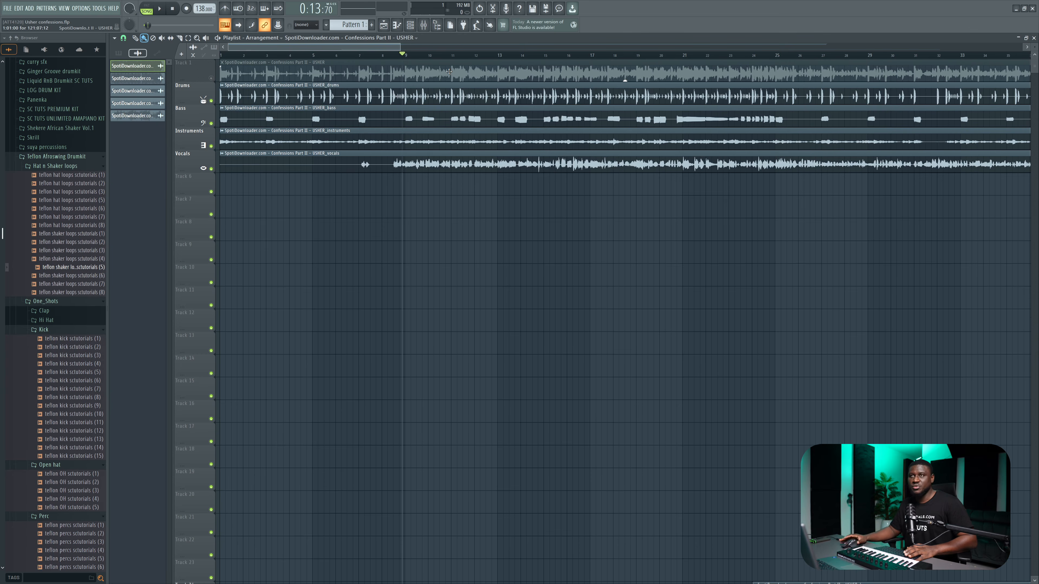
left_click(222, 63)
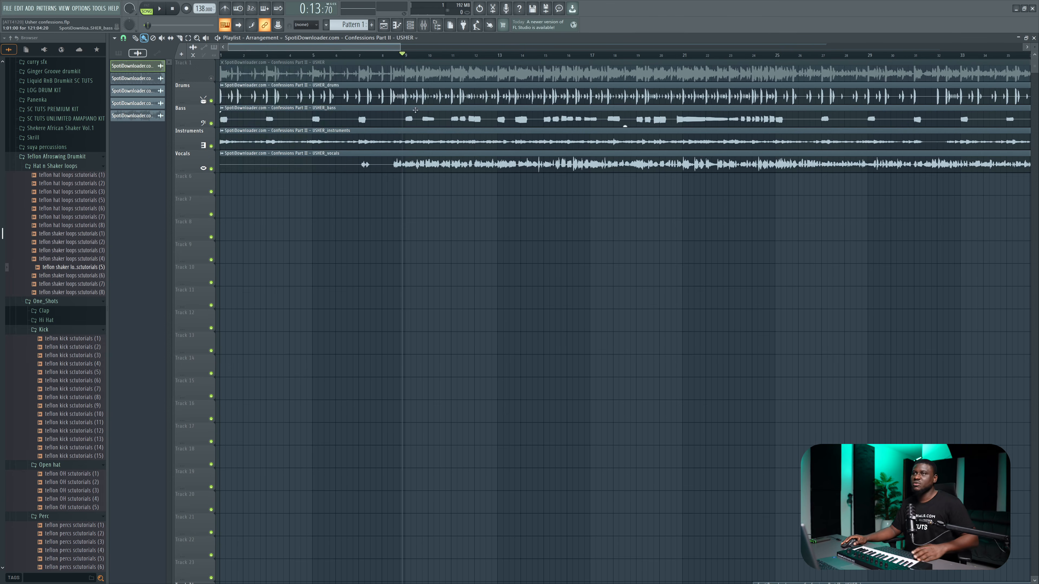
left_click_drag(389, 83, 409, 152)
left_click(427, 261)
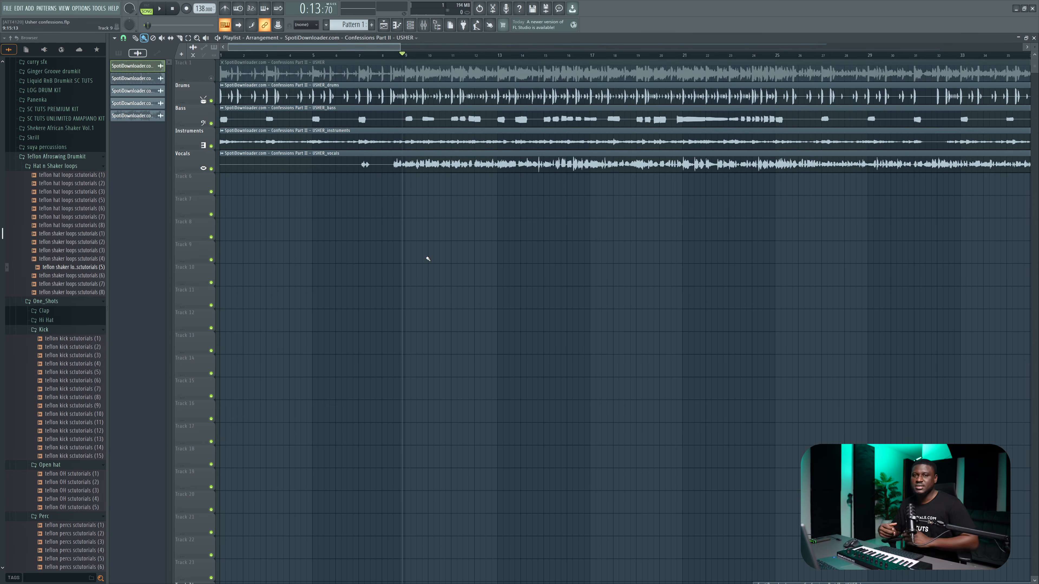
Mute the Vocals track, solo the Instruments track and audition it from the start of the song
scroll(448, 259, "down", 1)
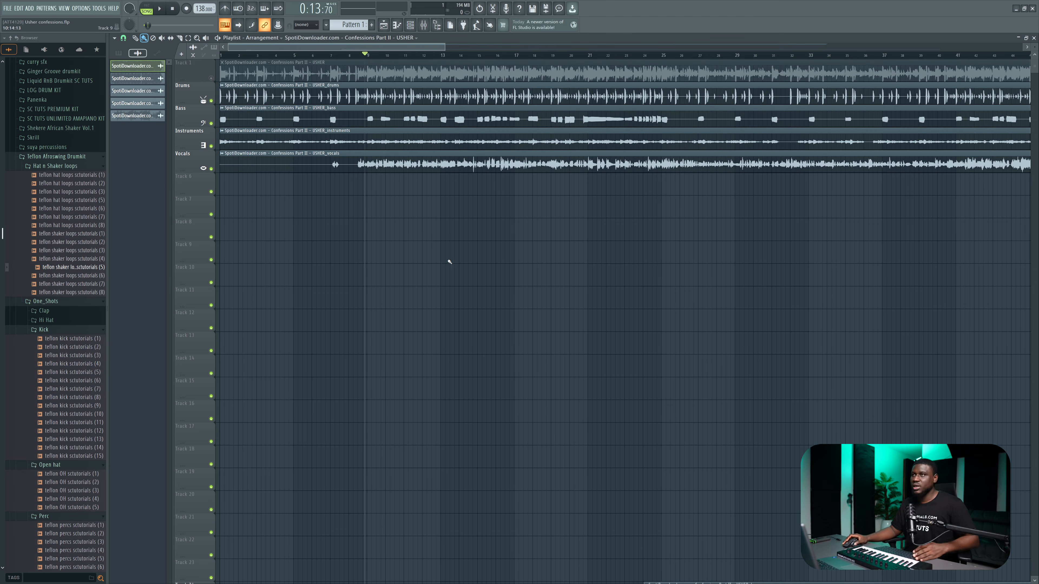
left_click(212, 170)
key("space")
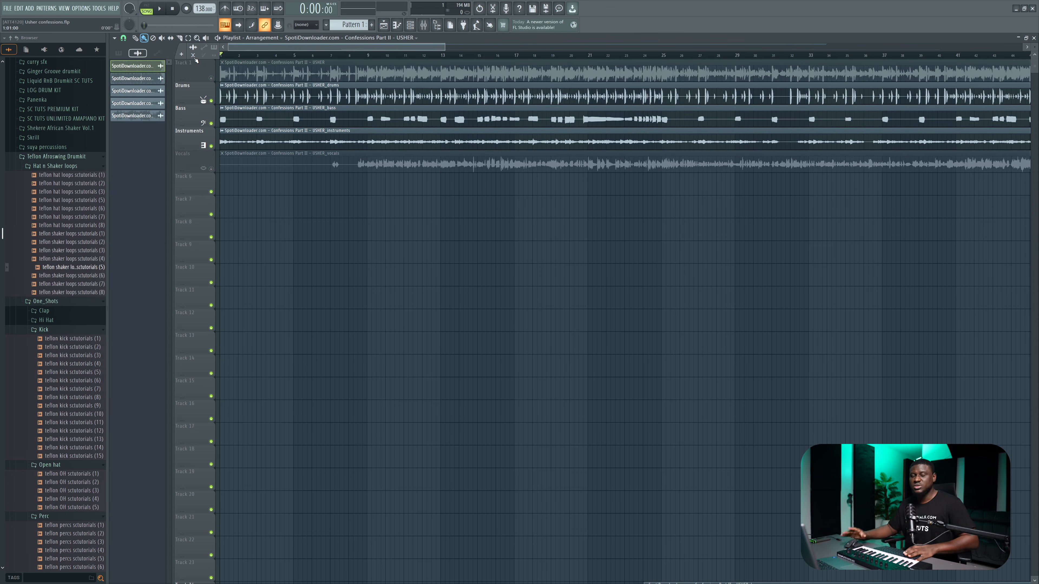
right_click(212, 147)
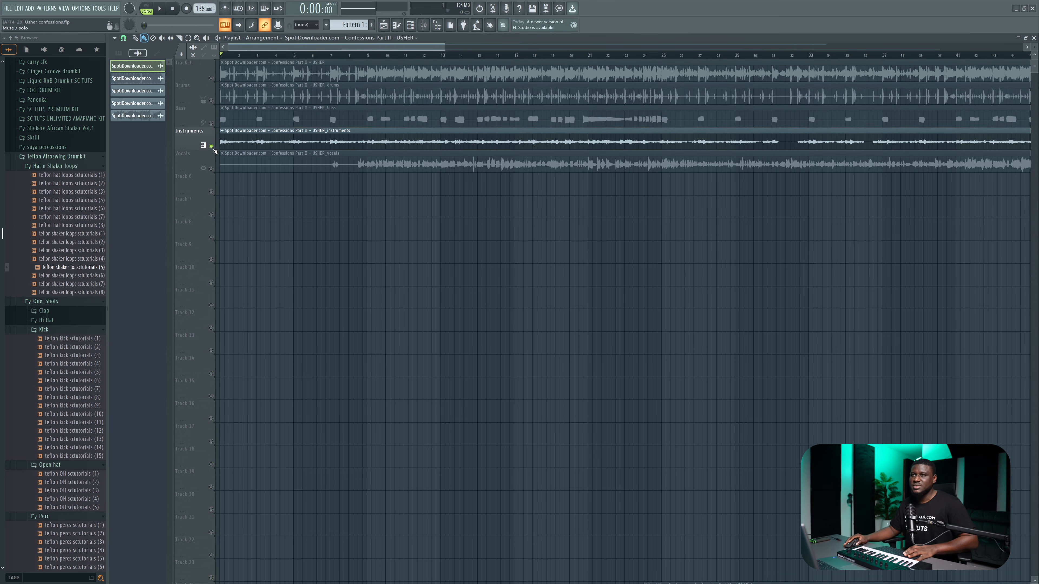
key("space")
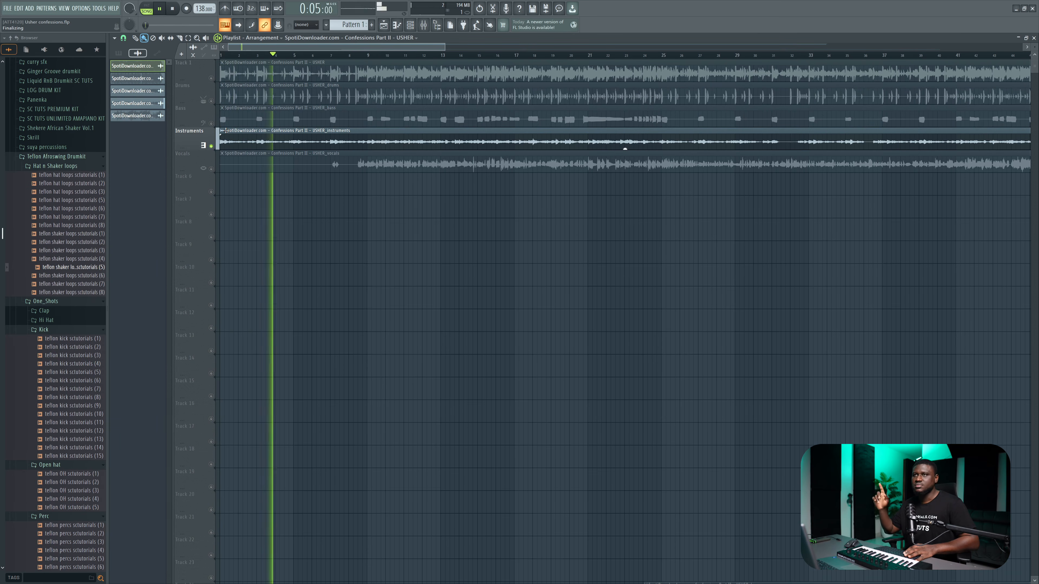
key("space")
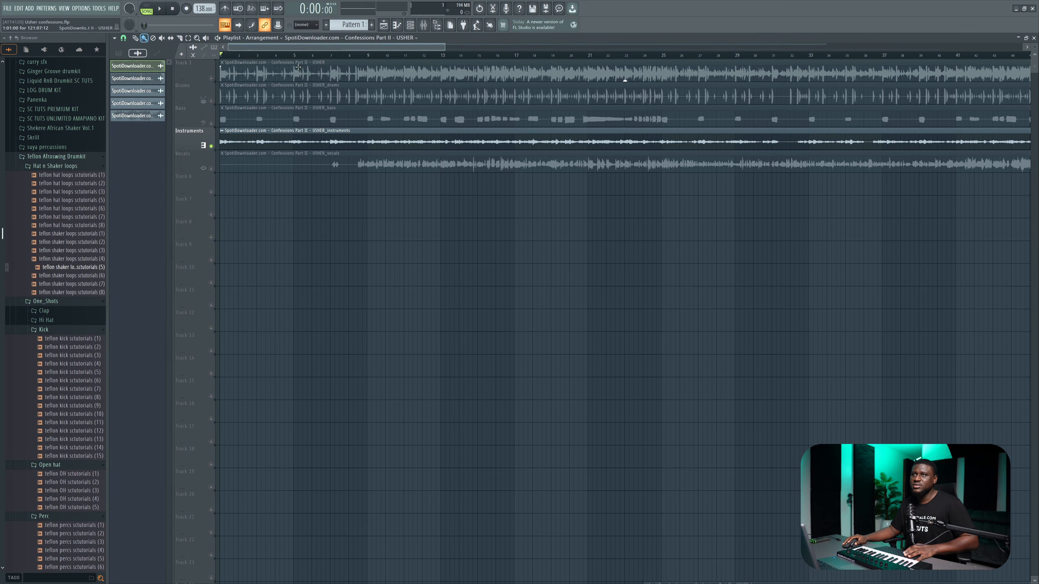
With the playlist snap set to Bar, slice off the first two bars of the Instruments clip and move them to Track 8
scroll(222, 155, "up", 2)
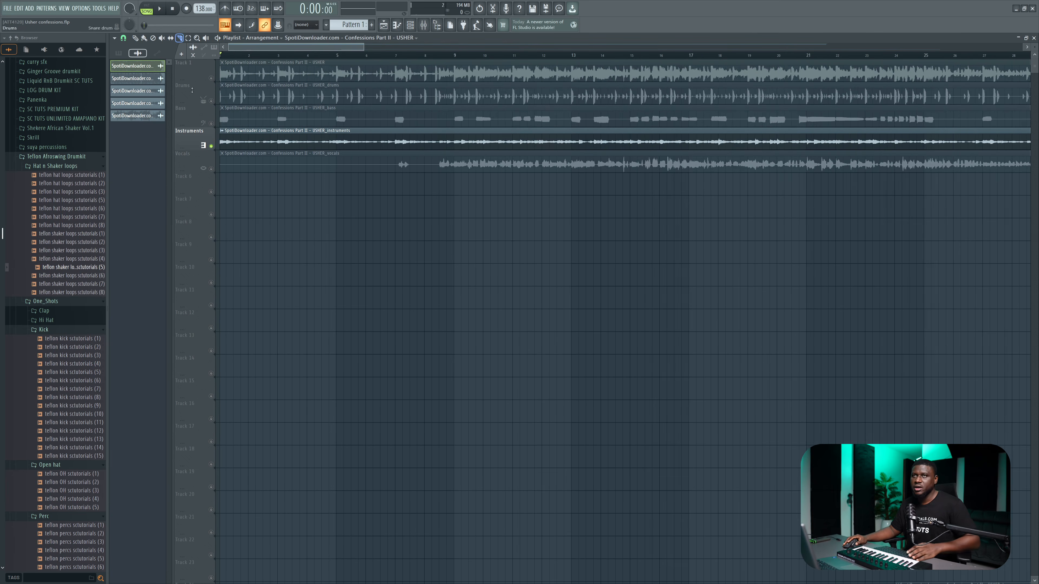
left_click(124, 38)
left_click(128, 145)
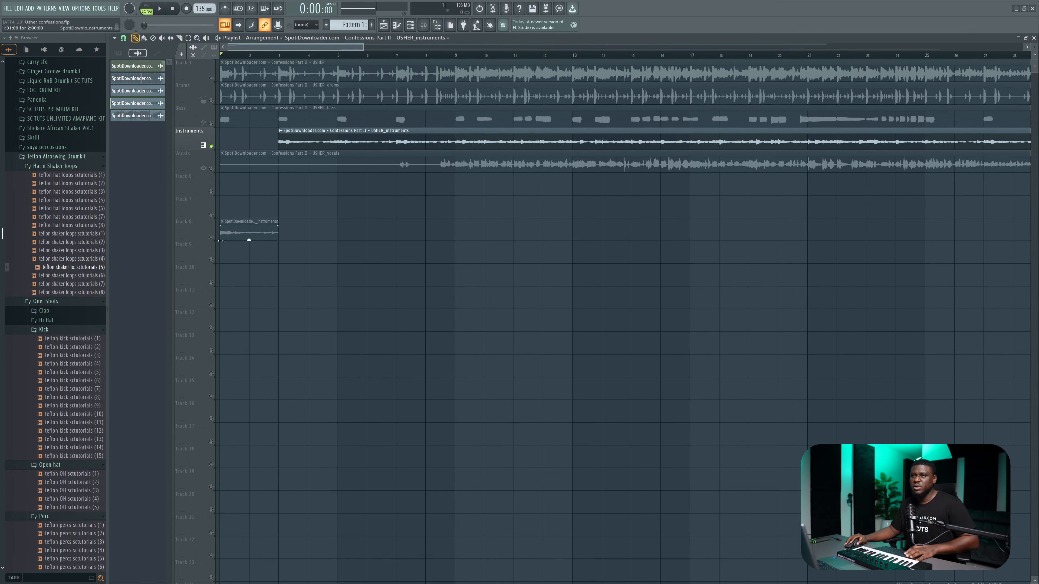
Solo Track 8, audition its clip as a two-bar loop, and duplicate it to fill four bars
right_click(211, 237)
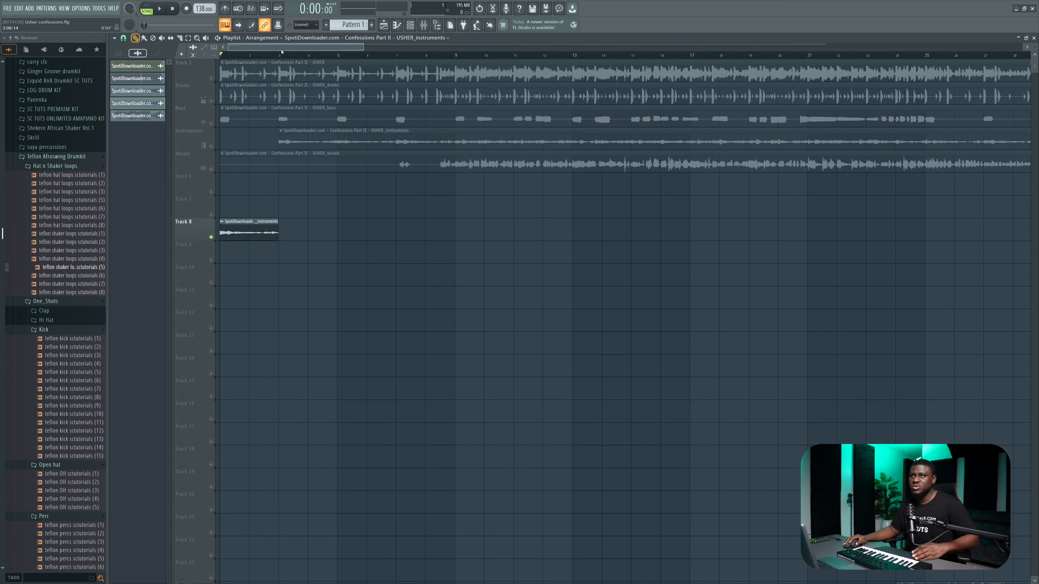
left_click_drag(280, 52, 221, 52)
key("space")
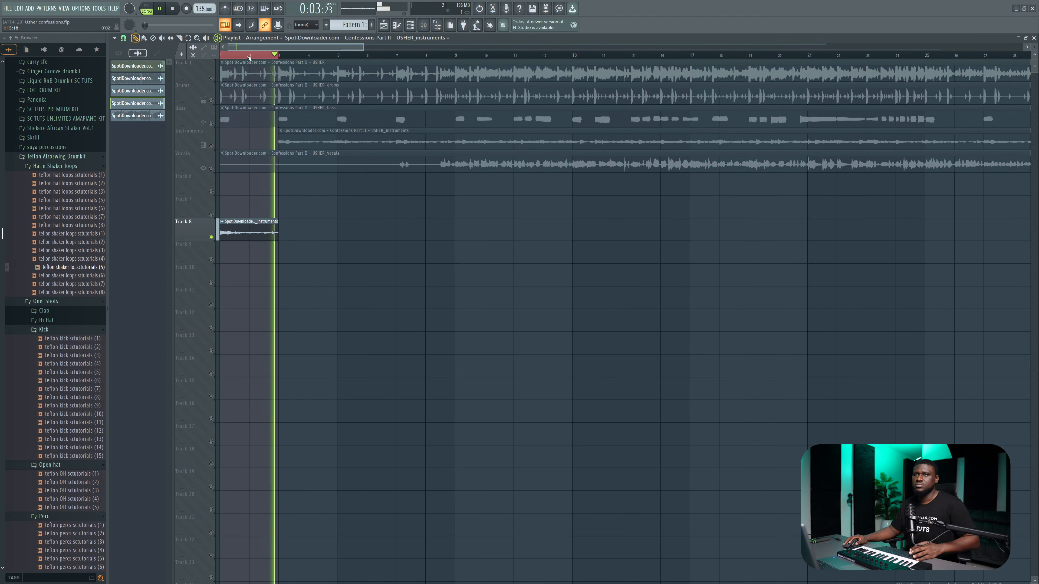
key("space")
key("ctrl+b")
key("ctrl+d")
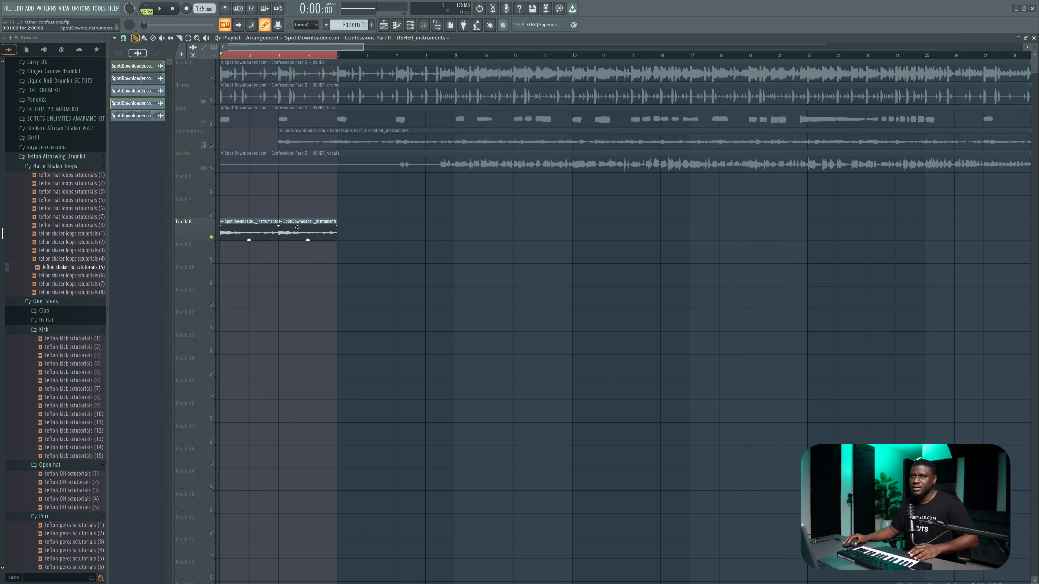
Set the time-stretching mode of the instruments and vocals samples to Stretch
double_click(298, 227)
left_click(389, 176)
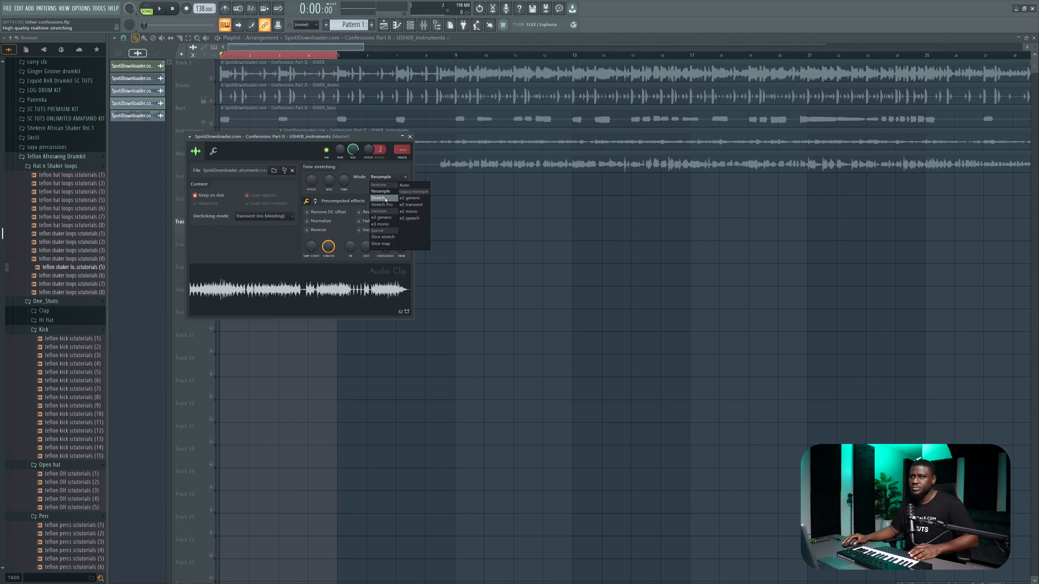
left_click(386, 200)
right_click(463, 251)
double_click(342, 165)
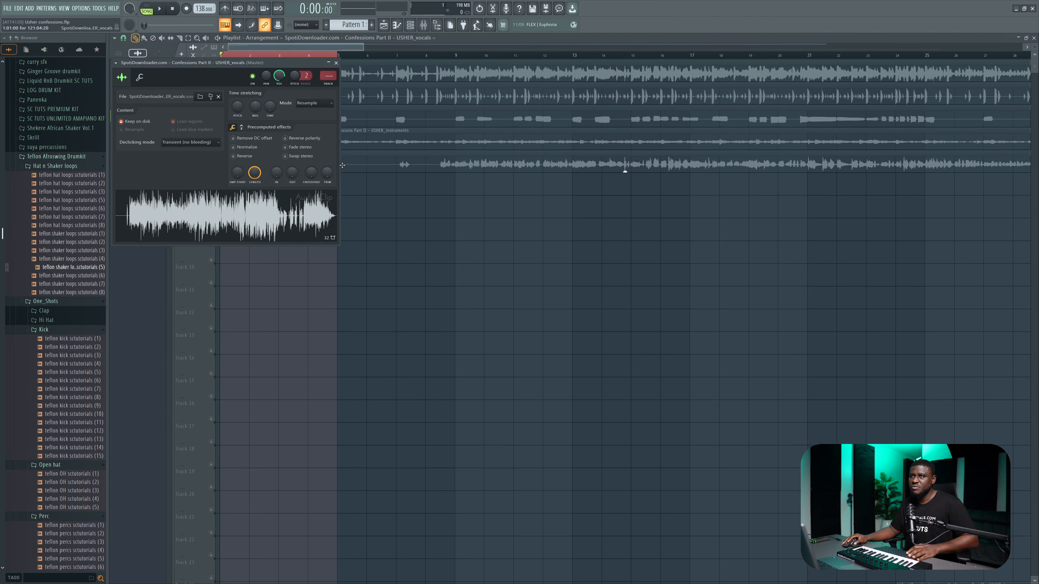
left_click(312, 103)
left_click(311, 126)
left_click(453, 121)
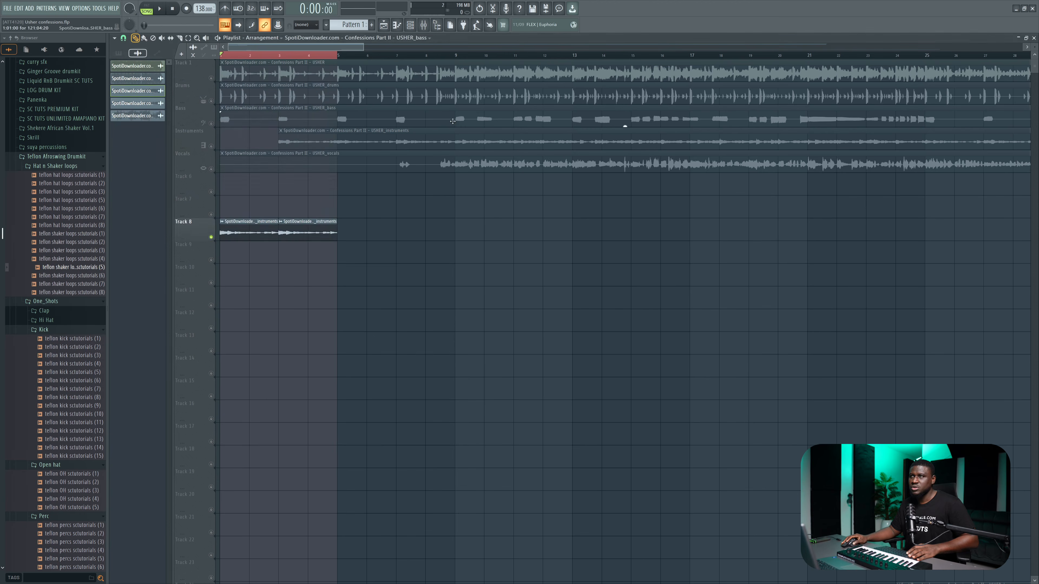
Set the time-stretching mode of the bass, drums and full song samples to Stretch
double_click(453, 122)
left_click(378, 166)
left_click(373, 188)
double_click(415, 98)
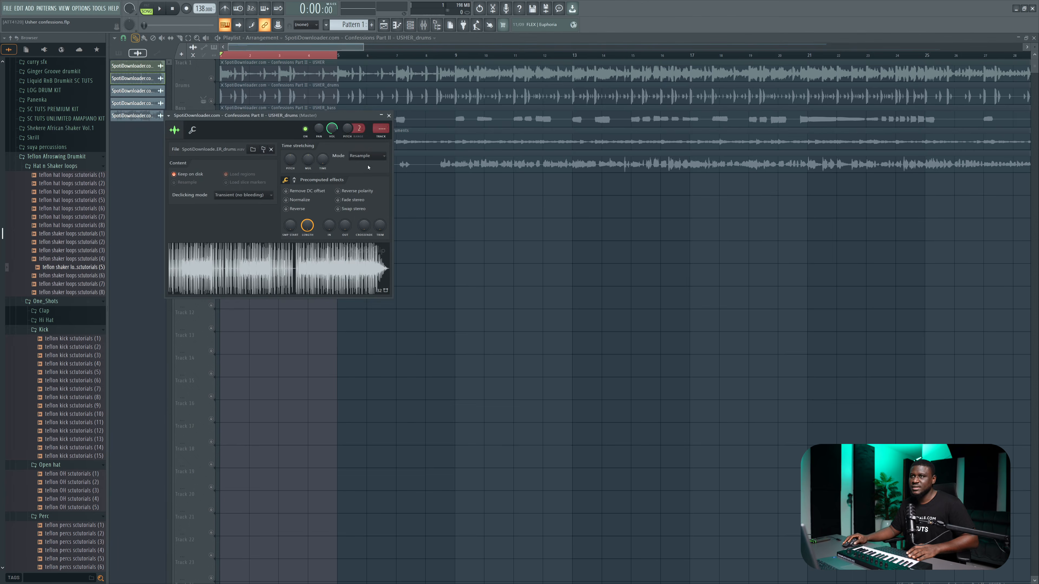
left_click(367, 155)
left_click(367, 175)
double_click(402, 73)
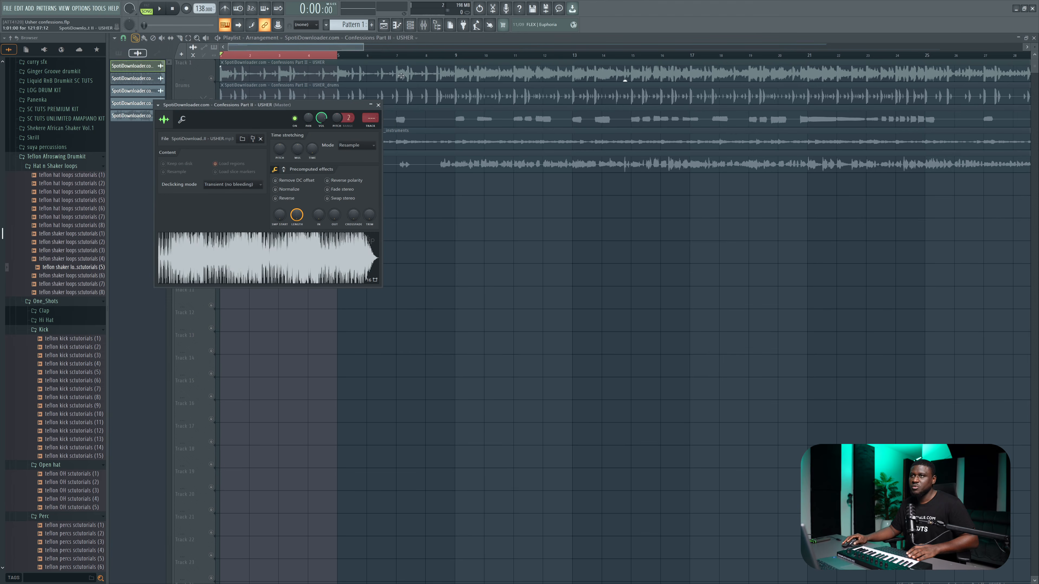
left_click(350, 148)
left_click(353, 167)
left_click(482, 249)
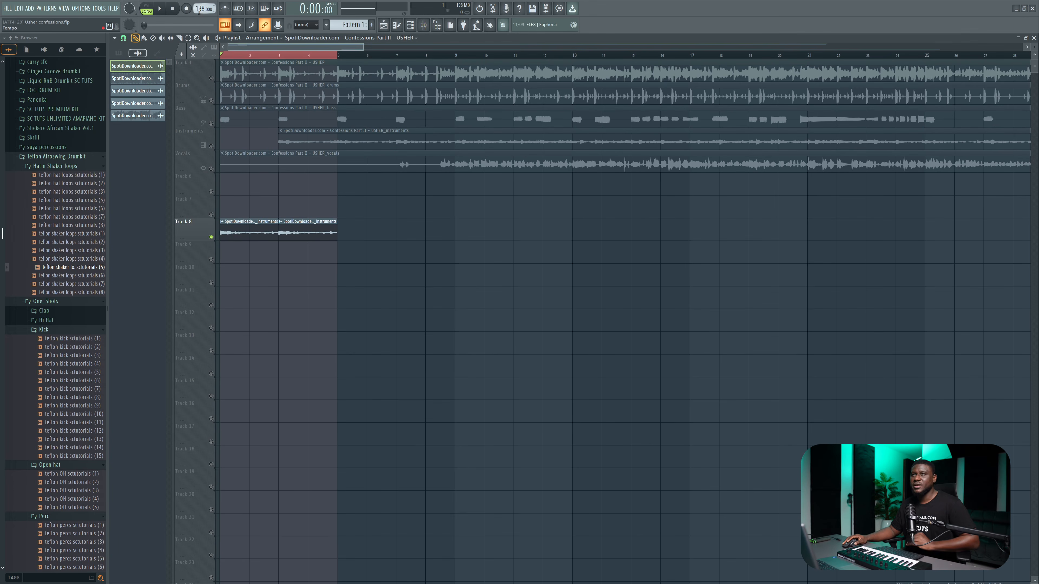
Set the project tempo to 108 BPM and raise it to 110 BPM while auditioning the Track 8 loop
right_click(204, 9)
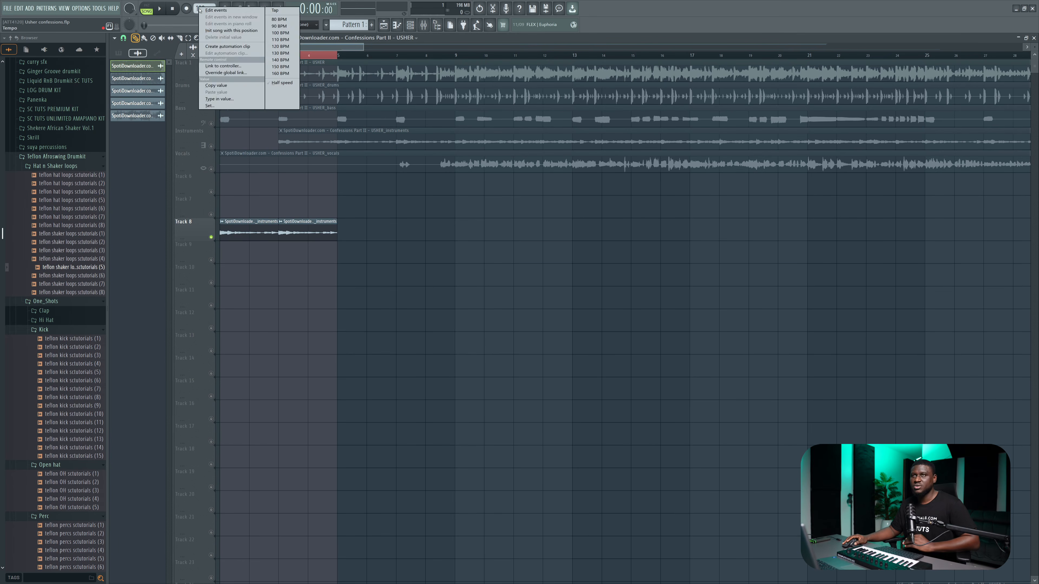
left_click(229, 102)
type("108")
key("Return")
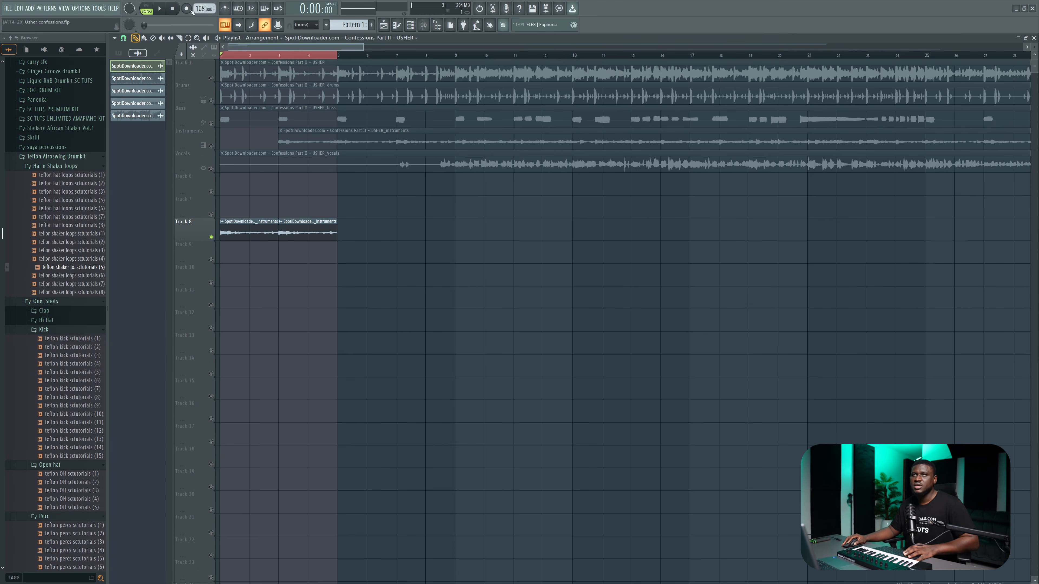
key("space")
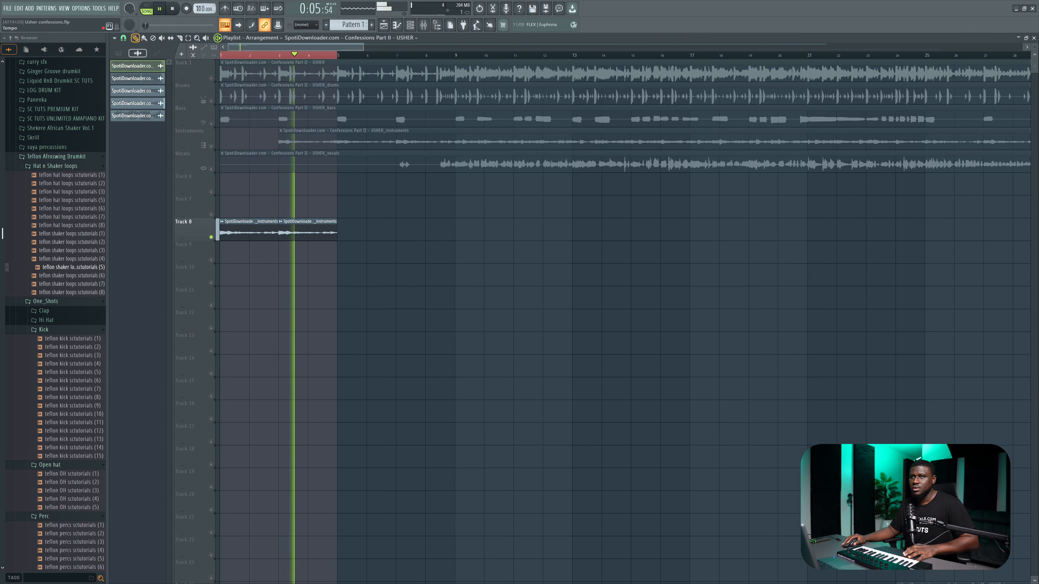
key("space")
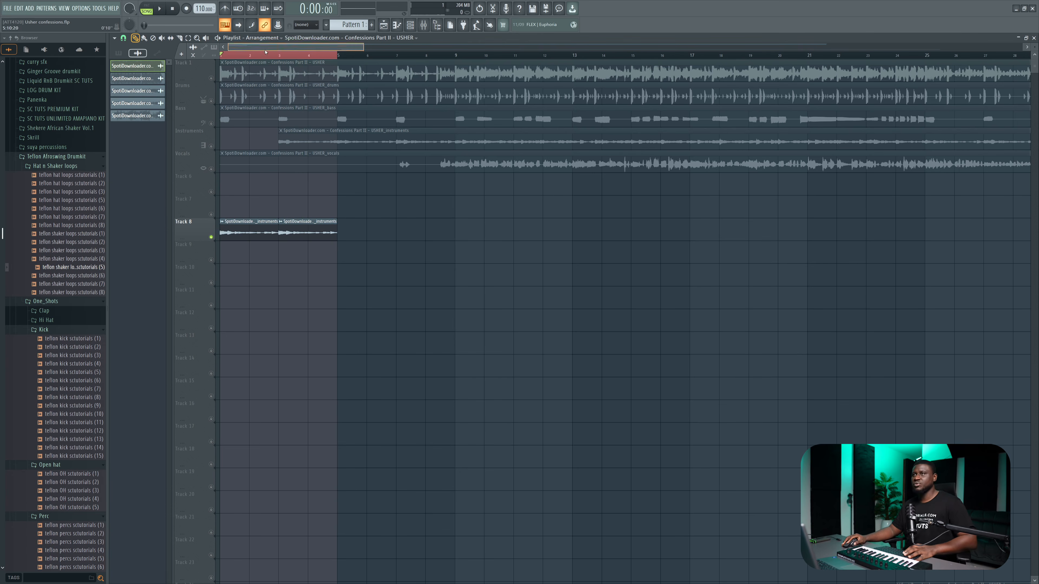
Clear the loop selection, solo the Vocals track and listen from bar 13 onward for a phrase to chop
right_click(327, 55)
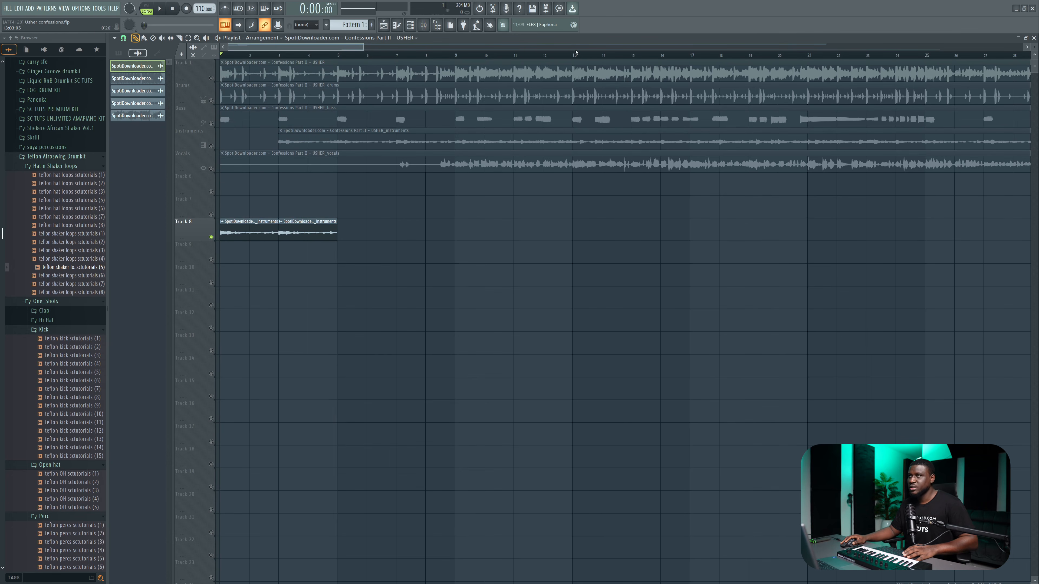
left_click(576, 56)
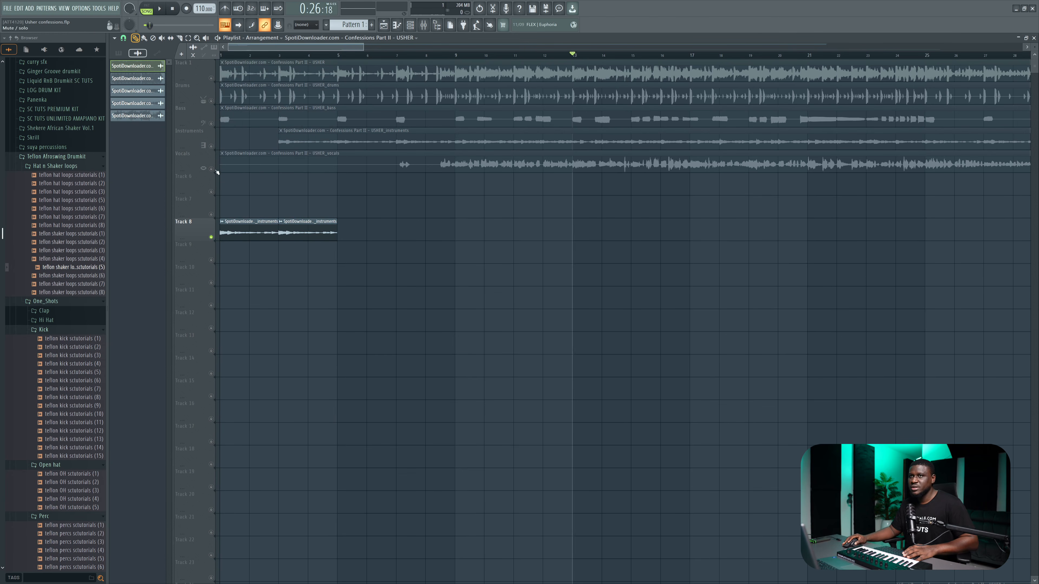
left_click(224, 158)
key("space")
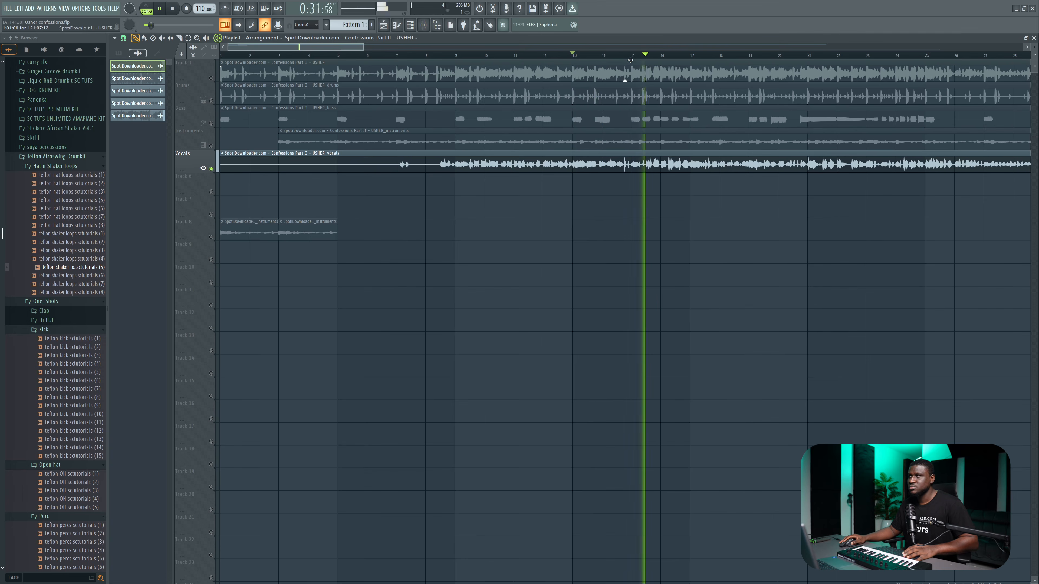
key("space")
left_click(690, 53)
key("space")
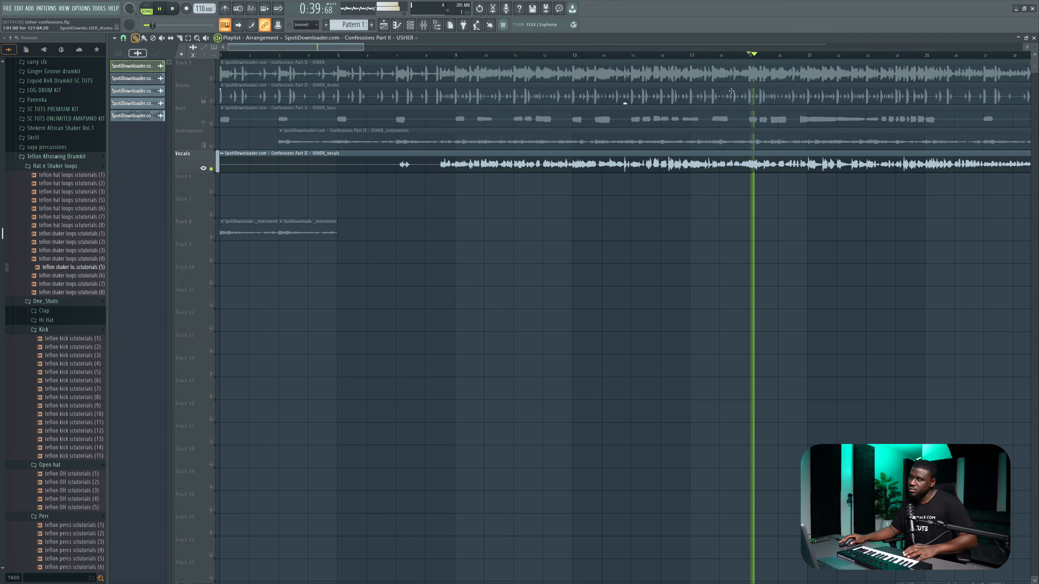
Slice the Vocals clip at bar 19, where the chosen phrase begins
scroll(746, 160, "up", 3)
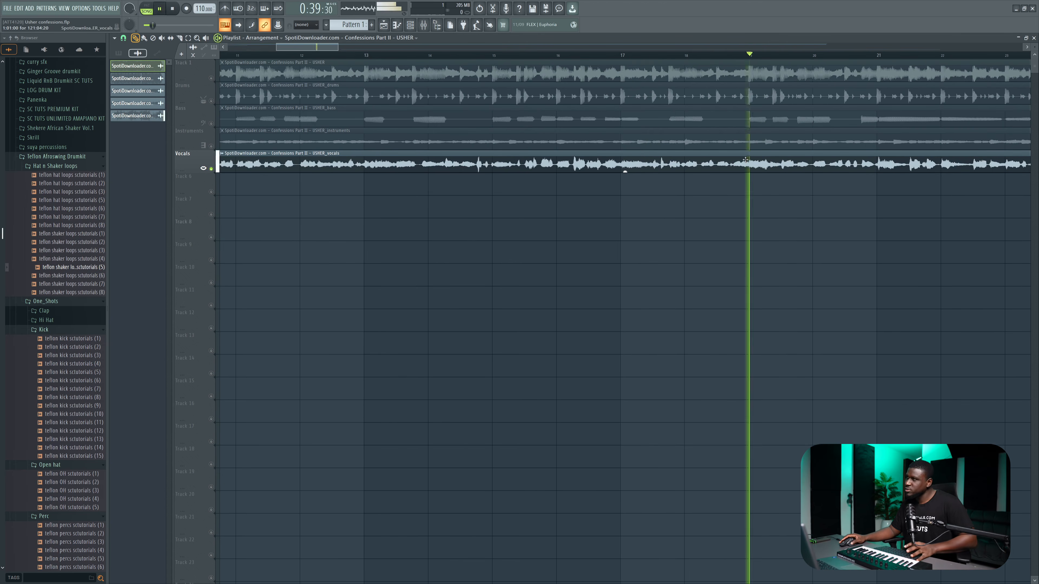
key("space")
left_click(181, 39)
key("space")
left_click_drag(749, 159, 749, 181)
key("space")
With snap at 1/4 beat, slice the vocal phrase half a bar after bar 19 and copy it to Track 9, ending at bar 3
left_click(124, 38)
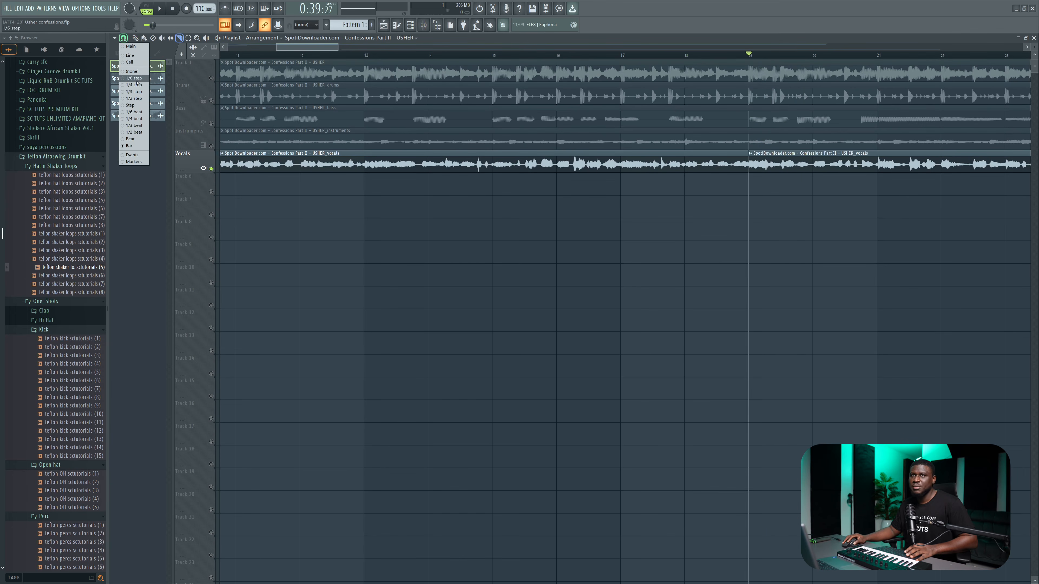
left_click(131, 119)
key("space")
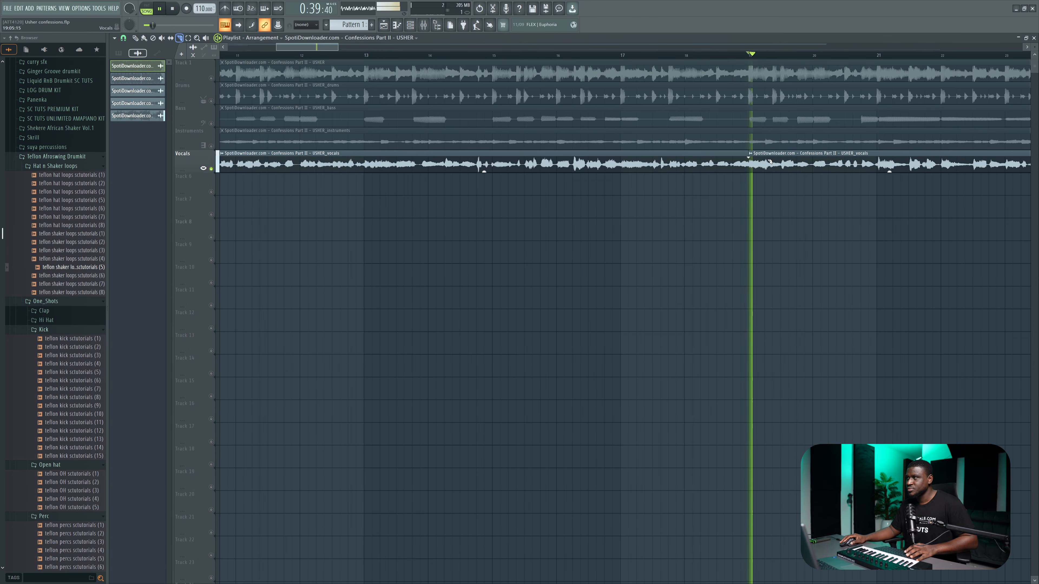
key("space")
left_click_drag(781, 158, 786, 184)
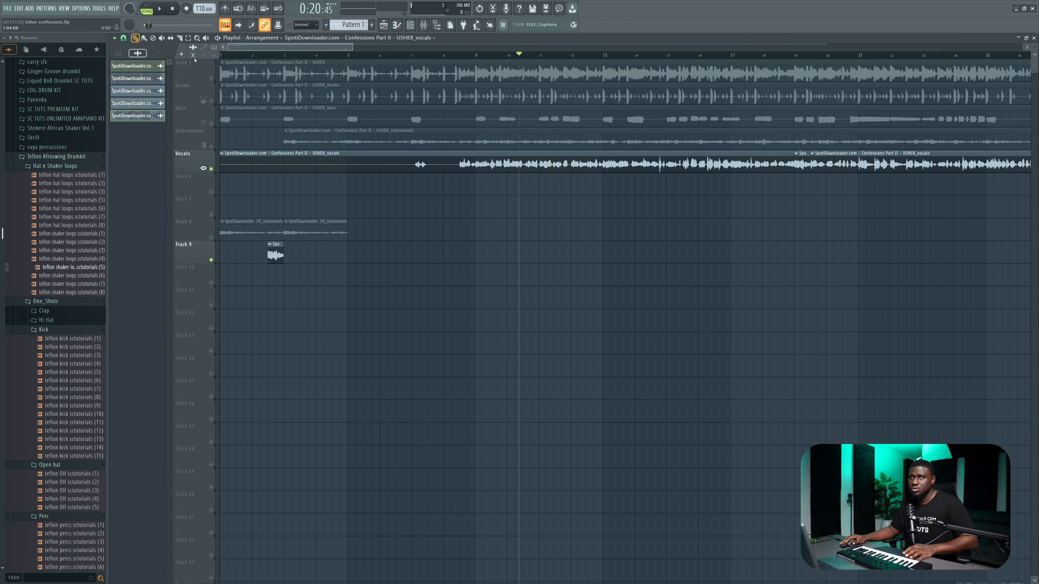
Solo Track 8, enable Track 9 alongside it, and play the instrumental loop with the vocal chop from the start
left_click(223, 56)
right_click(211, 238)
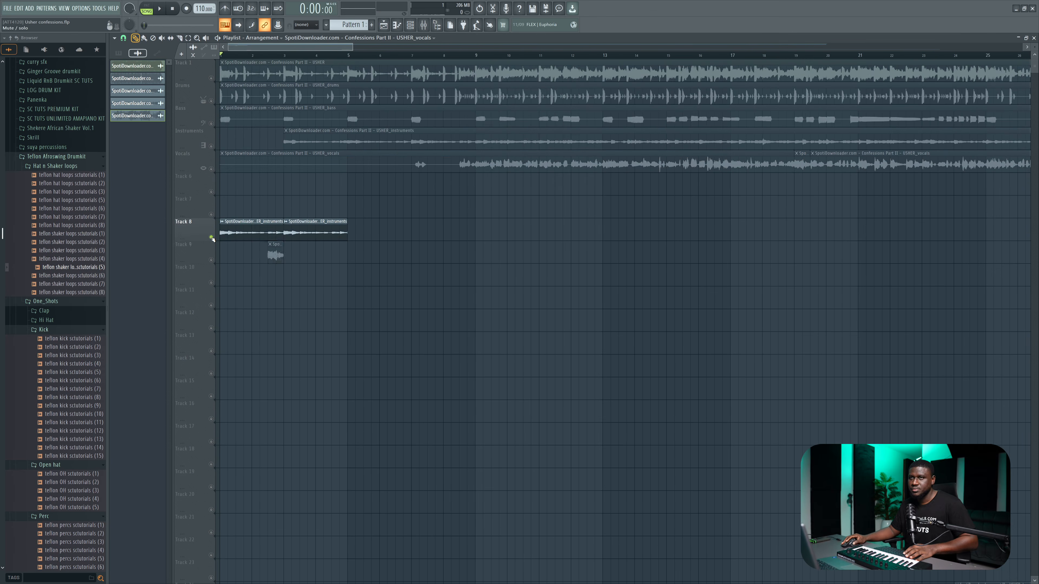
left_click(211, 259)
key("space")
scroll(300, 255, "up", 2, "ctrl")
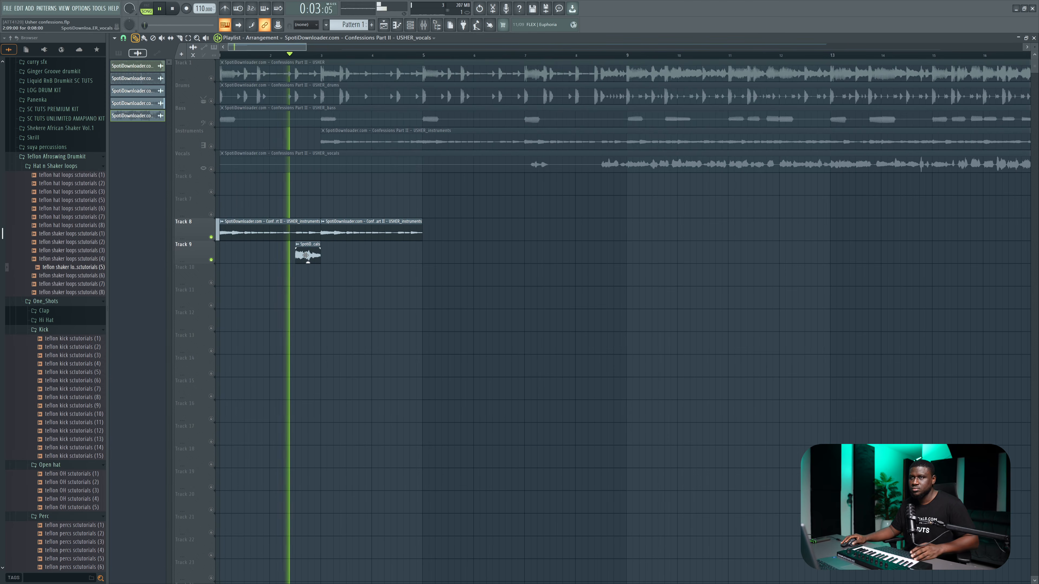
Try to copy the Track 9 vocal chop to the end of the loop and shift its pitch, and undo both edits
key("space")
key("space")
left_click_drag(295, 256, 309, 256)
left_click_drag(339, 259, 560, 259, "shift")
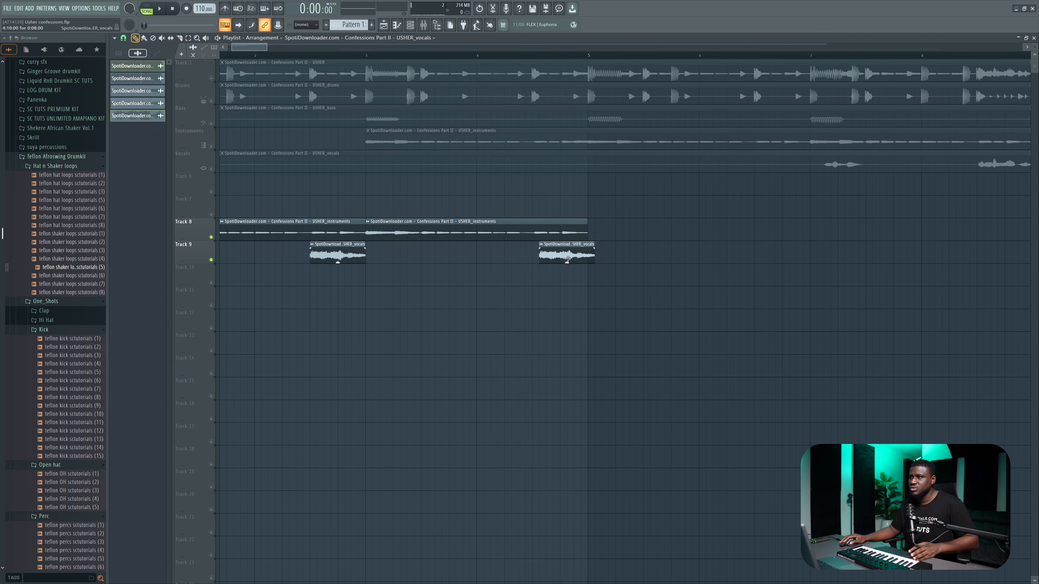
double_click(334, 254)
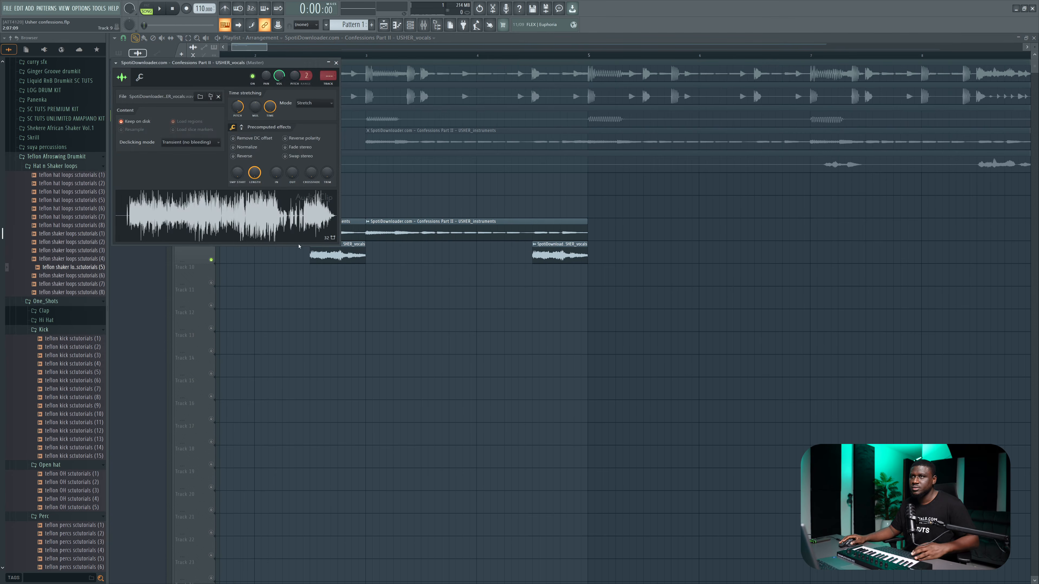
key("ctrl+z")
key("ctrl+z")
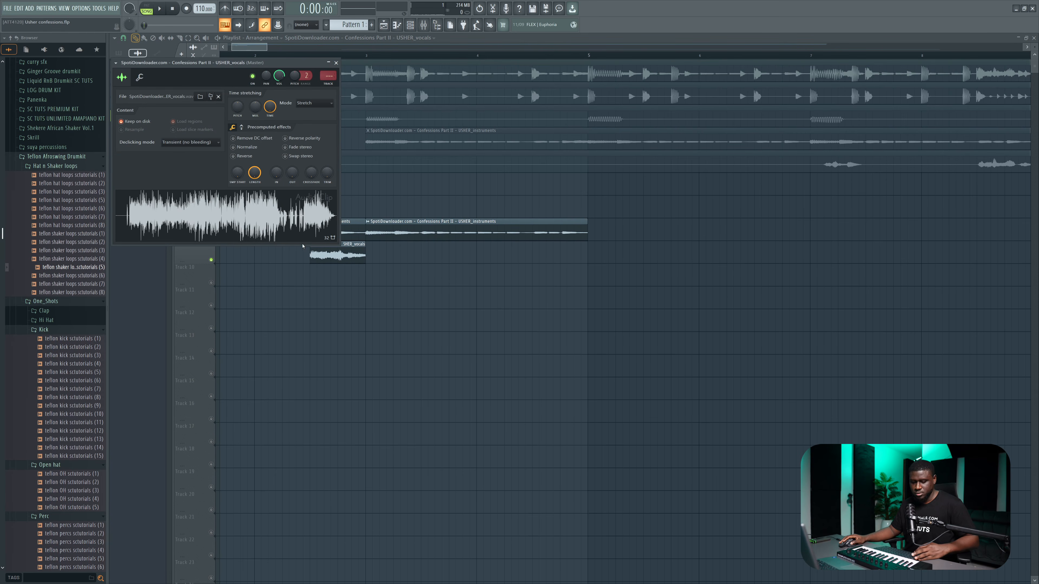
key("Escape")
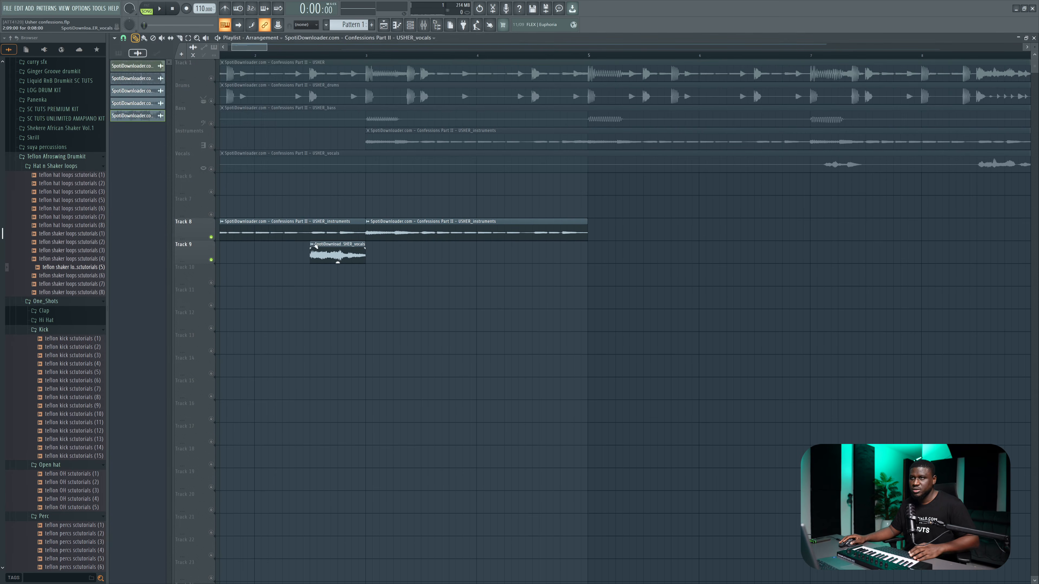
Make the Track 9 vocal chop unique as a sample and try a pitch change in its settings, undoing that change
right_click(313, 246)
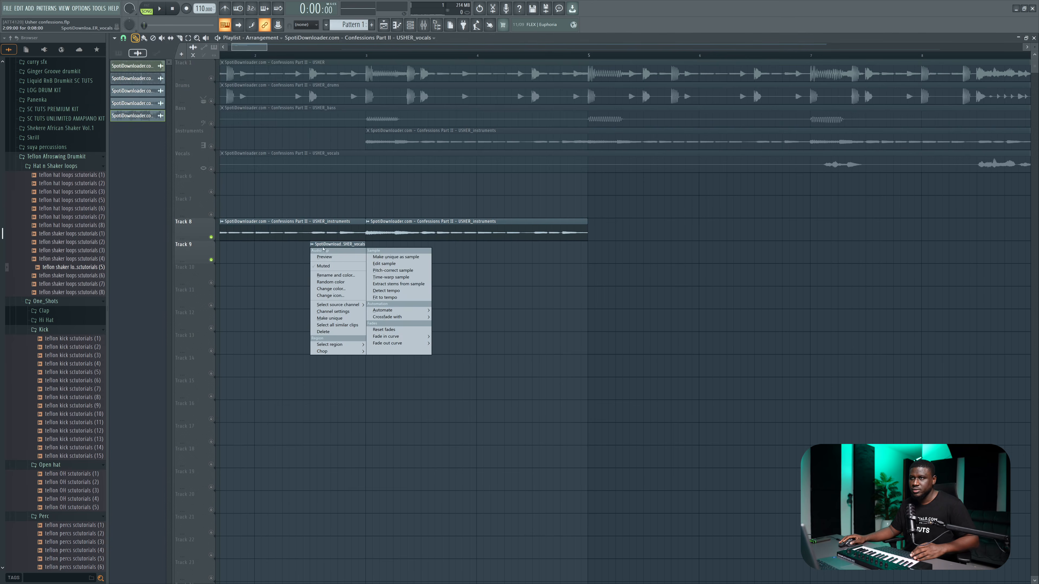
left_click(393, 256)
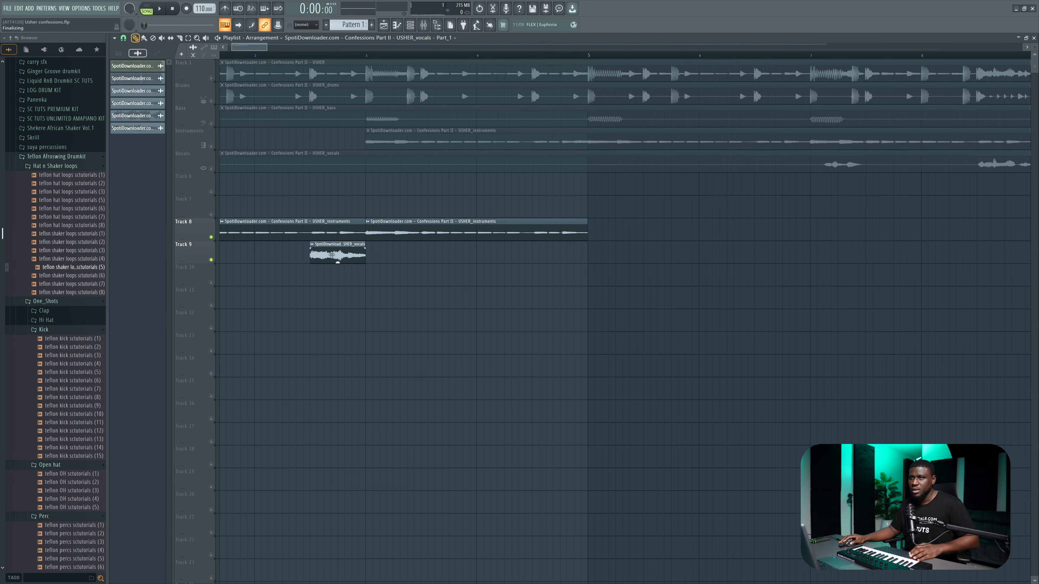
double_click(331, 255)
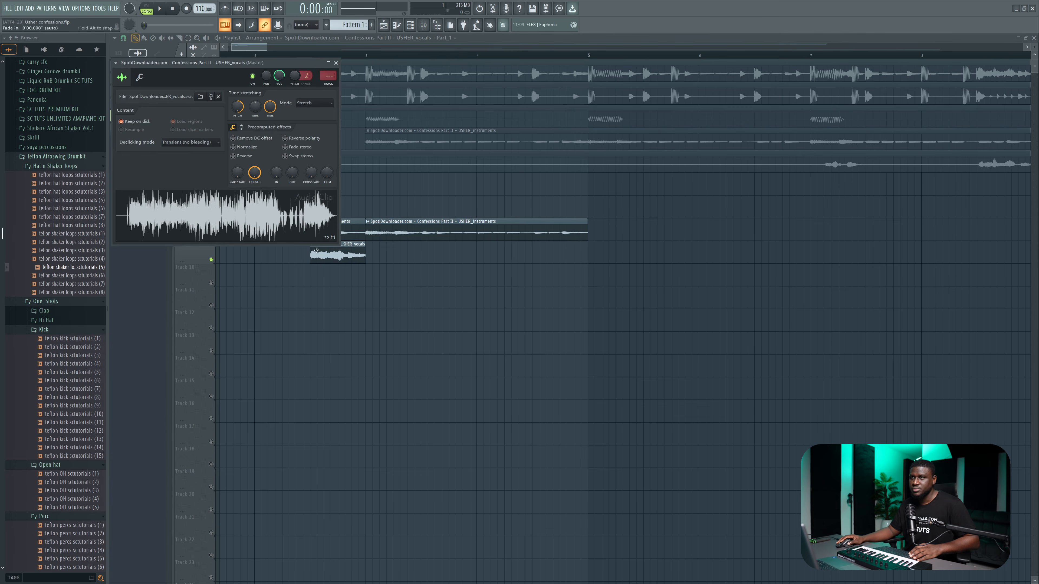
key("ctrl+z")
double_click(352, 258)
key("ctrl+z")
double_click(338, 256)
key("ctrl+z")
Make the Track 9 vocal chop unique as a sample again, change its pitch shift, and play it with the loop
left_click(311, 246)
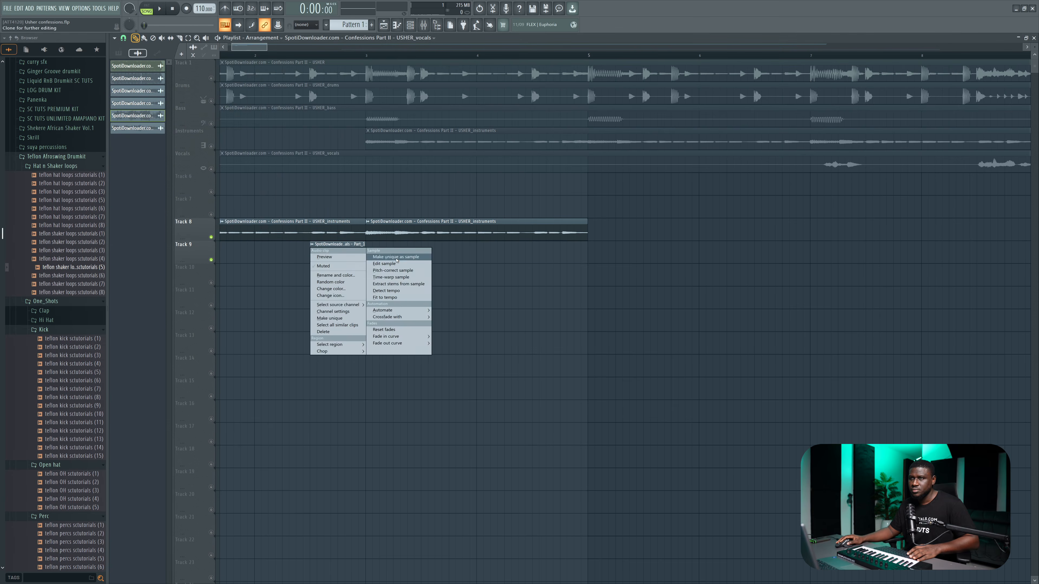
left_click(396, 260)
left_click(578, 327)
double_click(342, 257)
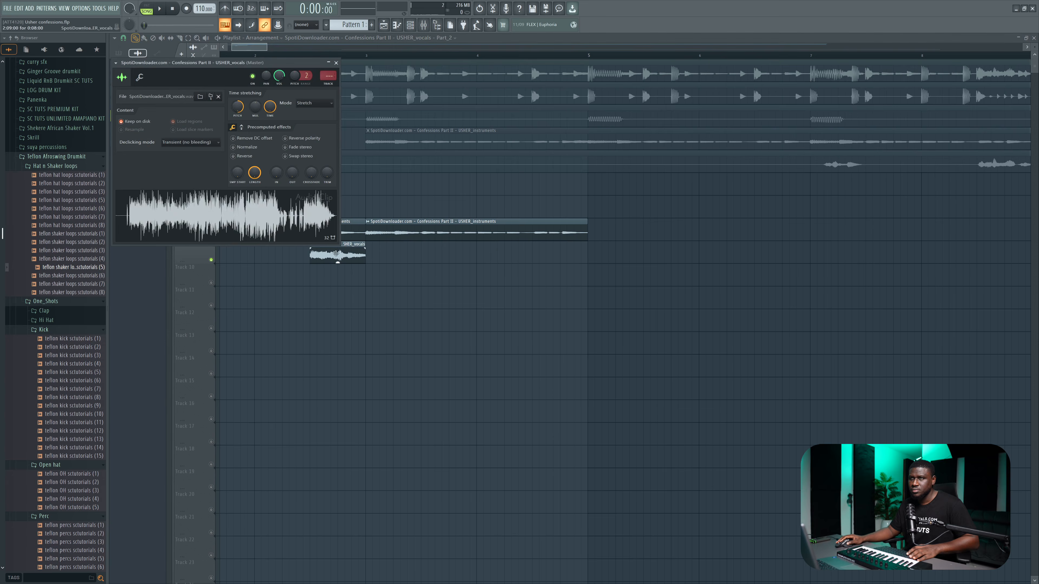
key("space")
key("space")
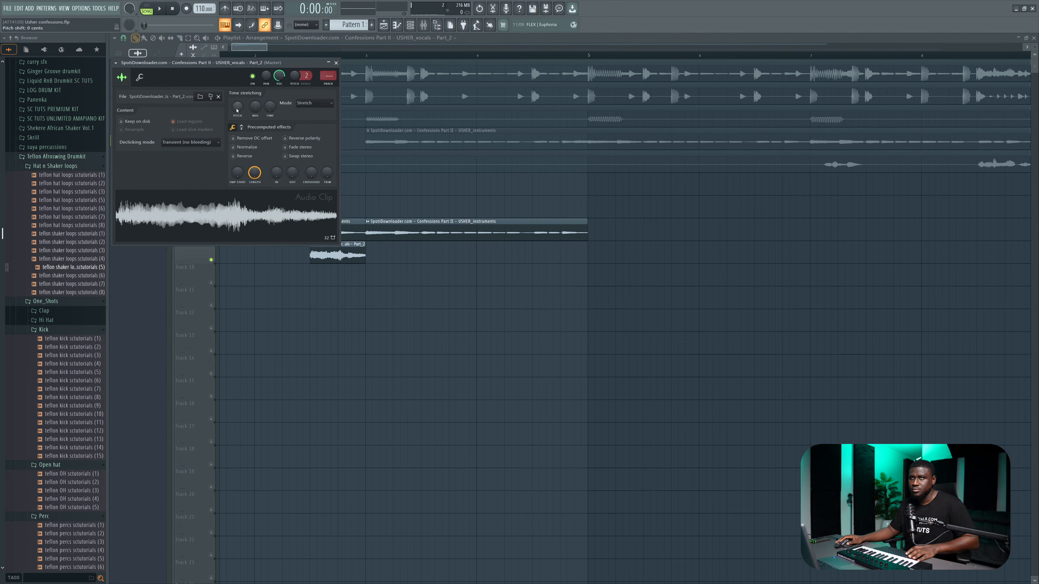
left_click(336, 62)
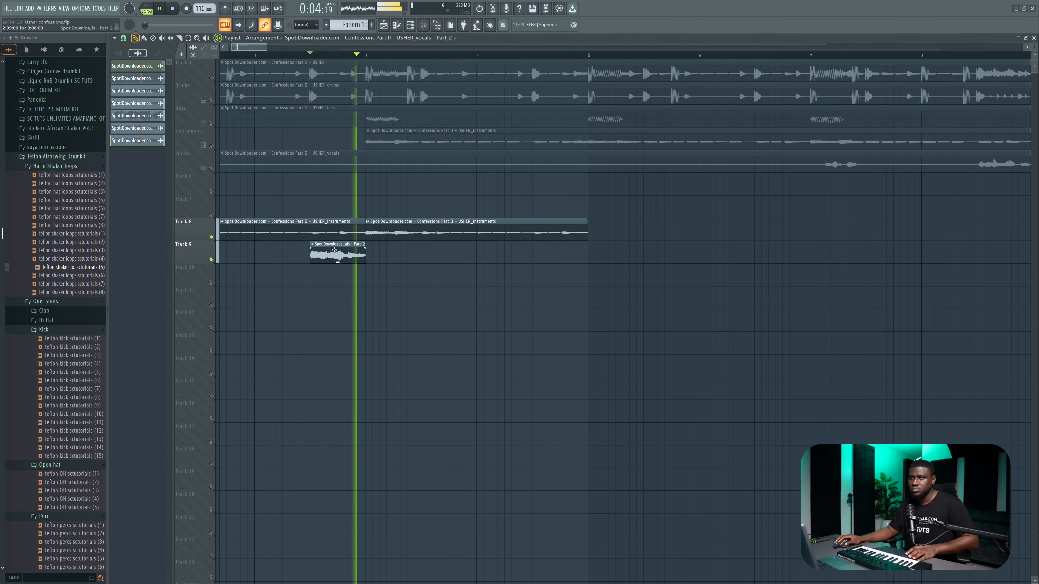
Review the pitched vocal chop's sample settings and copy the chop along Track 9 so the copy ends at bar 5
double_click(337, 254)
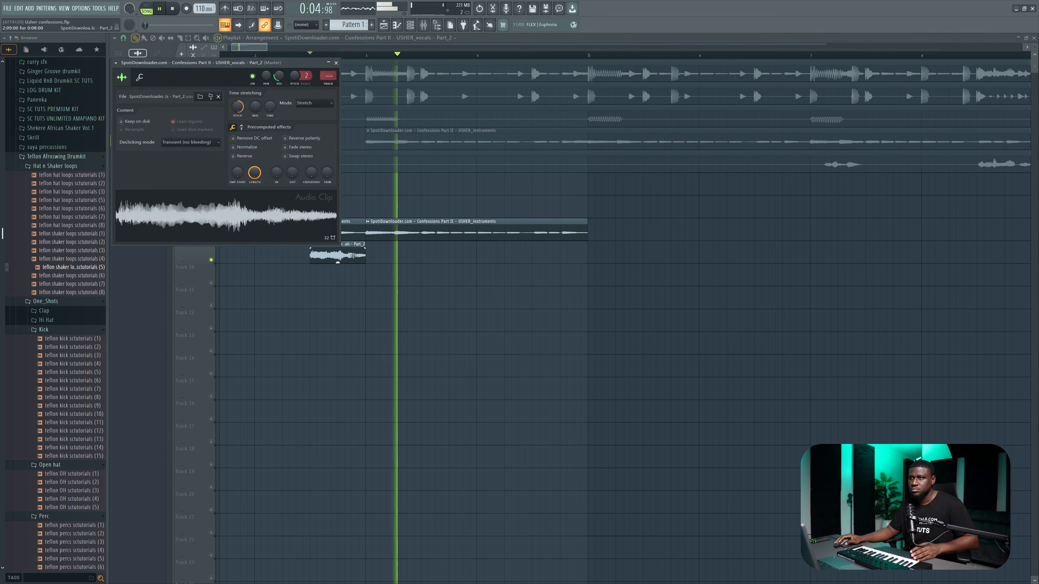
left_click(335, 63)
left_click(540, 255)
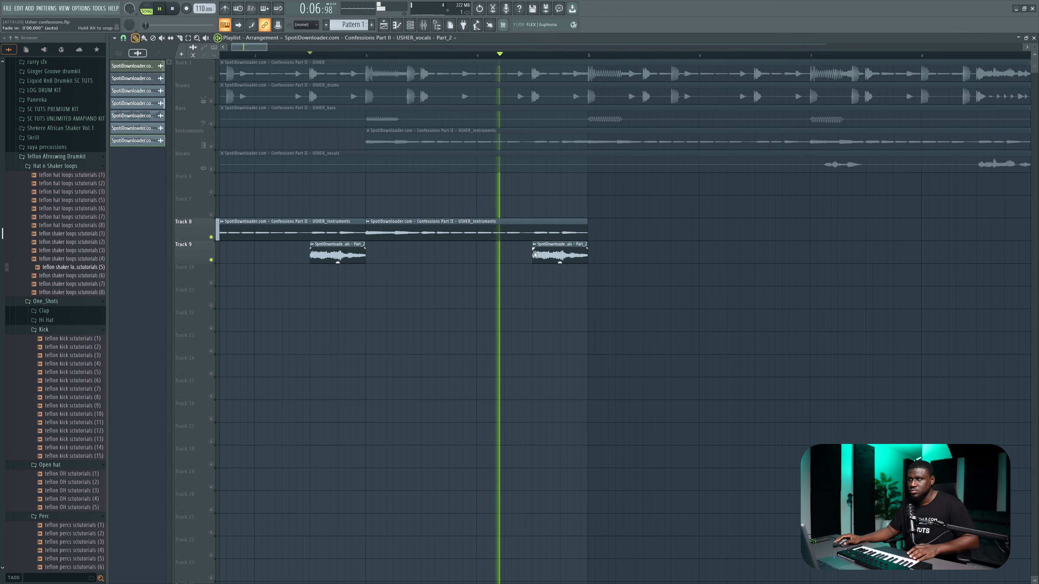
key("space")
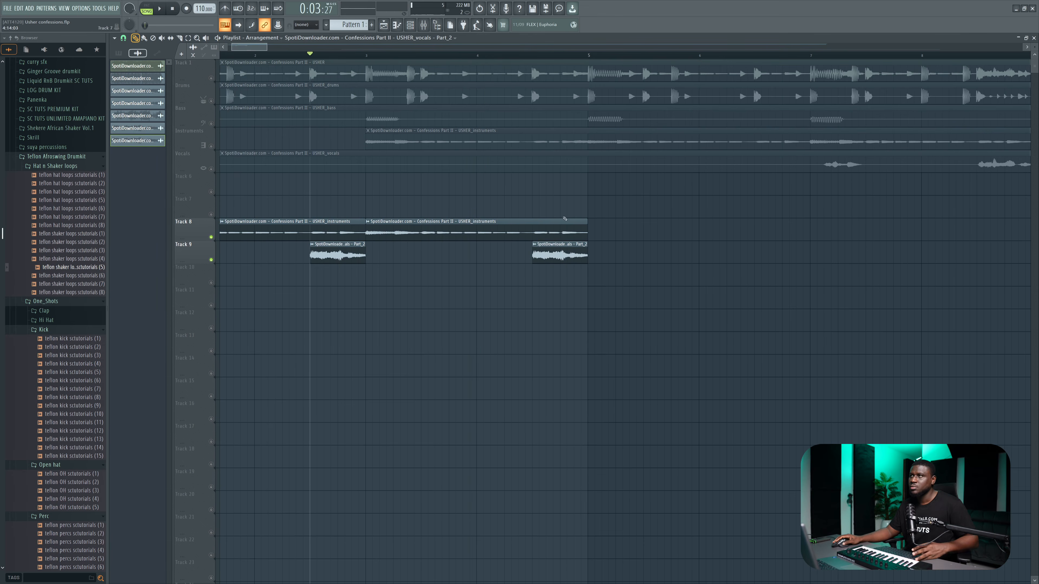
Select bars 1 to 4 as the loop region and route the pitched vocal chop to mixer insert 2
left_click_drag(591, 59, 220, 57)
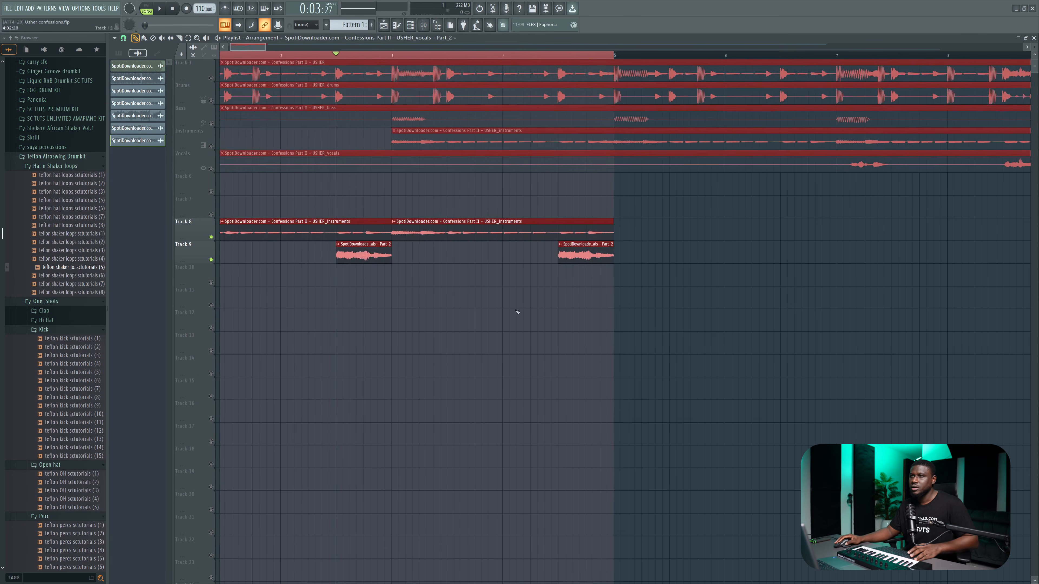
double_click(380, 251)
left_click(423, 25)
left_click(340, 399)
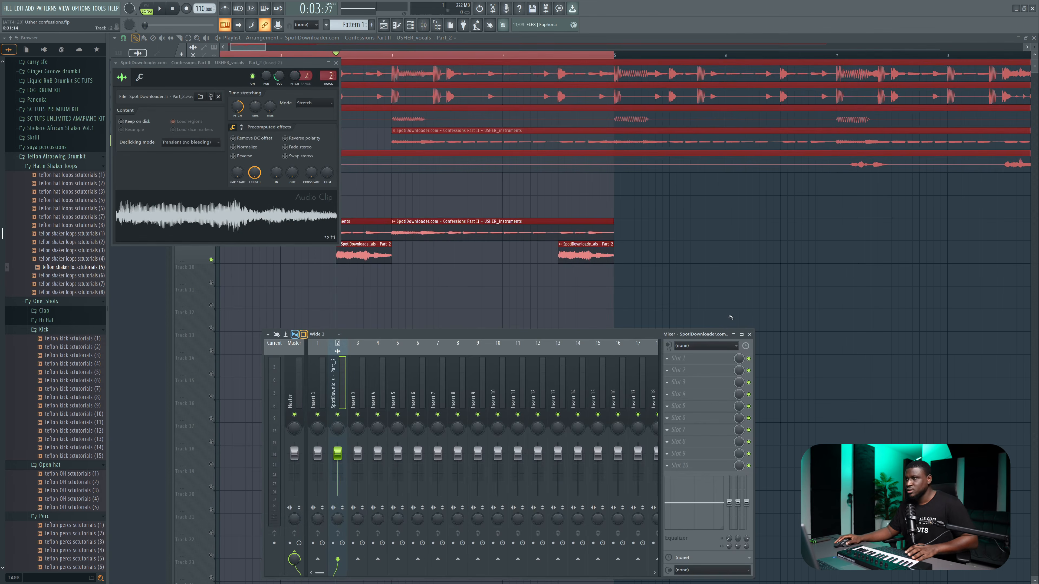
Load Fruity Parametric EQ 2 on the vocal chop's insert with the Radio preset, and lower band 5 to about -1.3 dB during playback
left_click(700, 360)
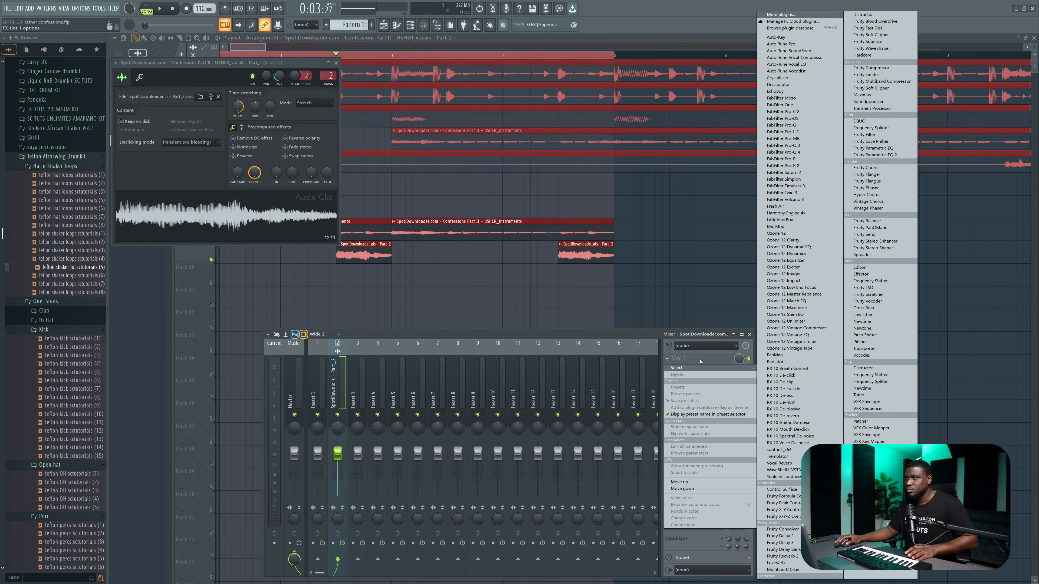
left_click(874, 155)
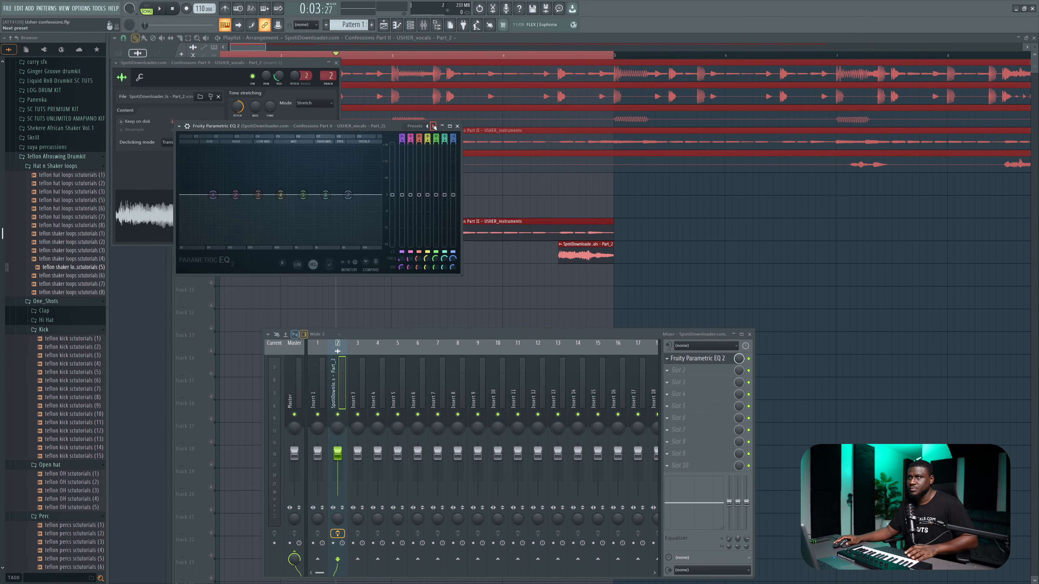
left_click(434, 126)
left_click(446, 197)
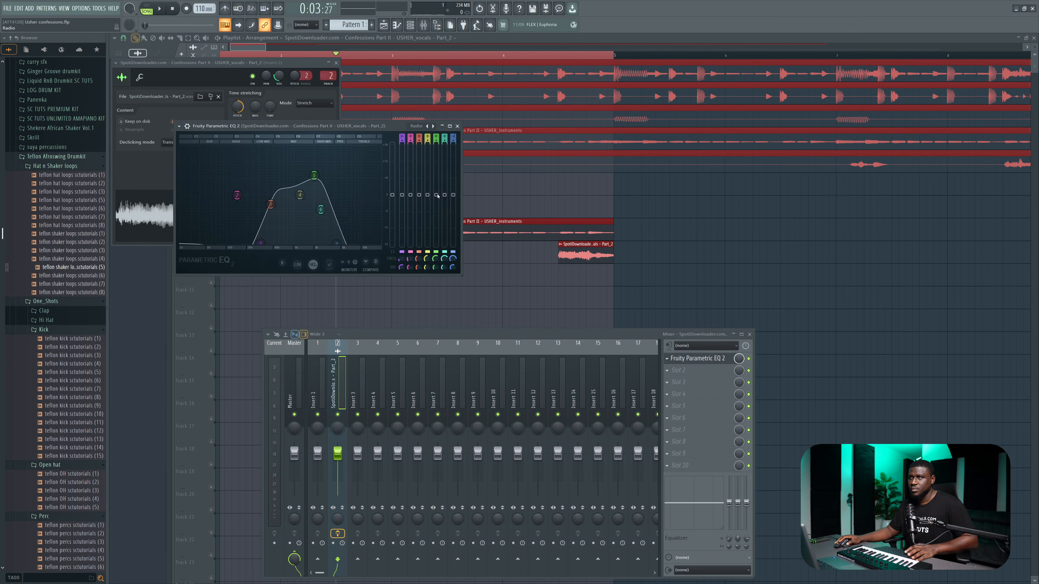
key("space")
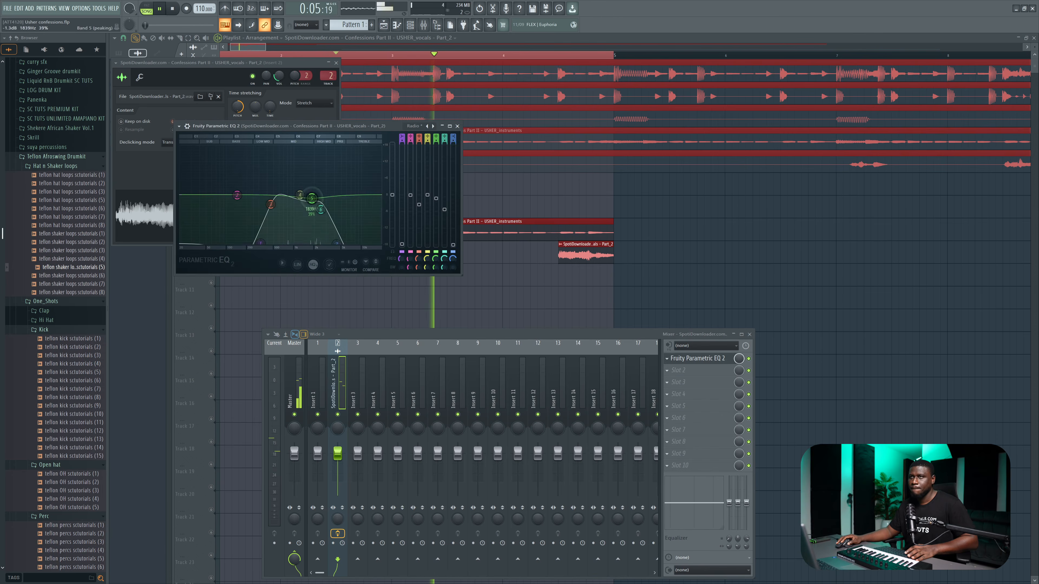
key("F12")
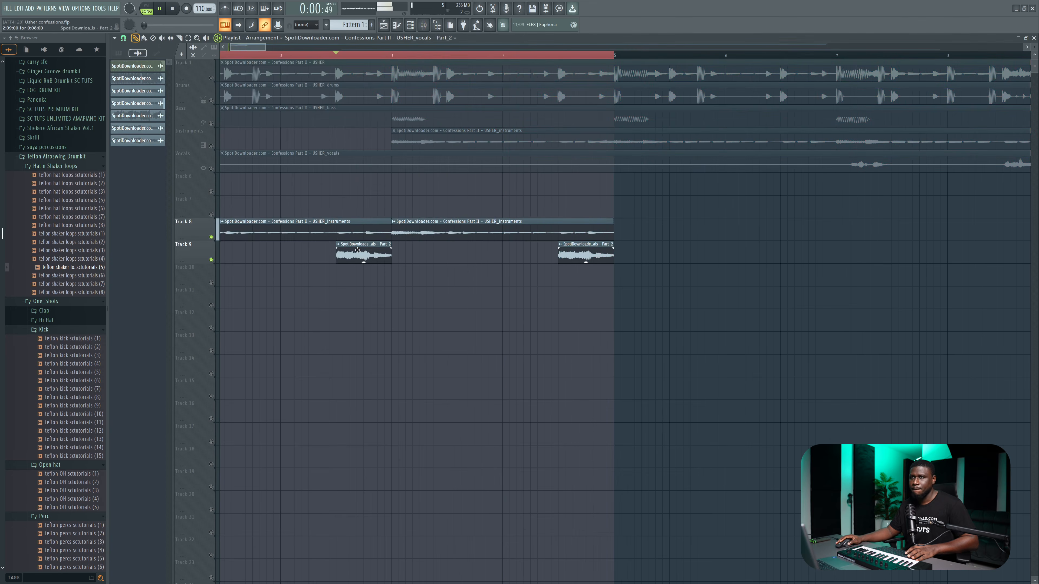
Stop the loop playback and place Pattern 1 at the start of Track 10
scroll(351, 260, "down", 2)
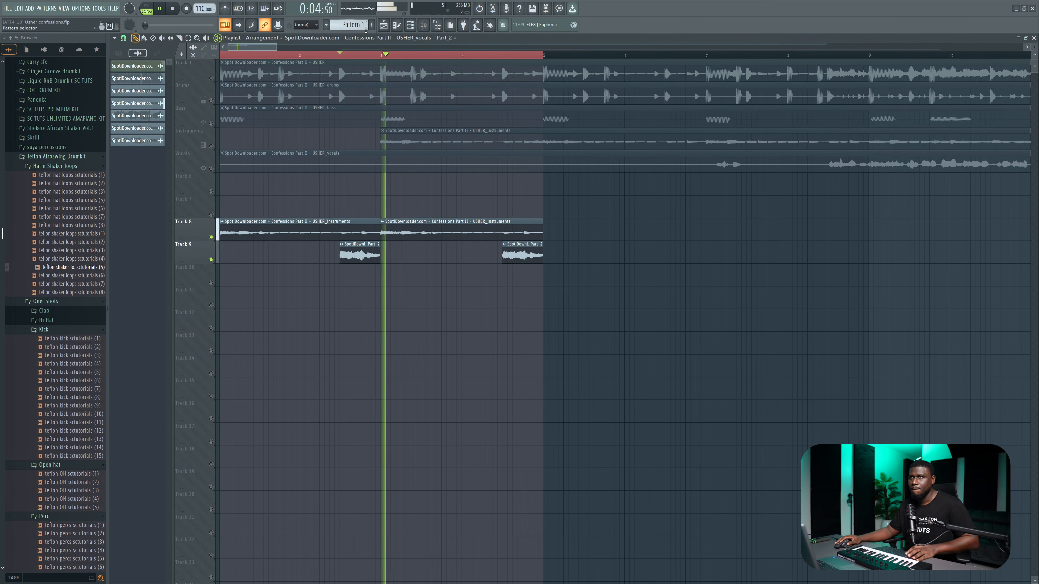
left_click(352, 25)
key("space")
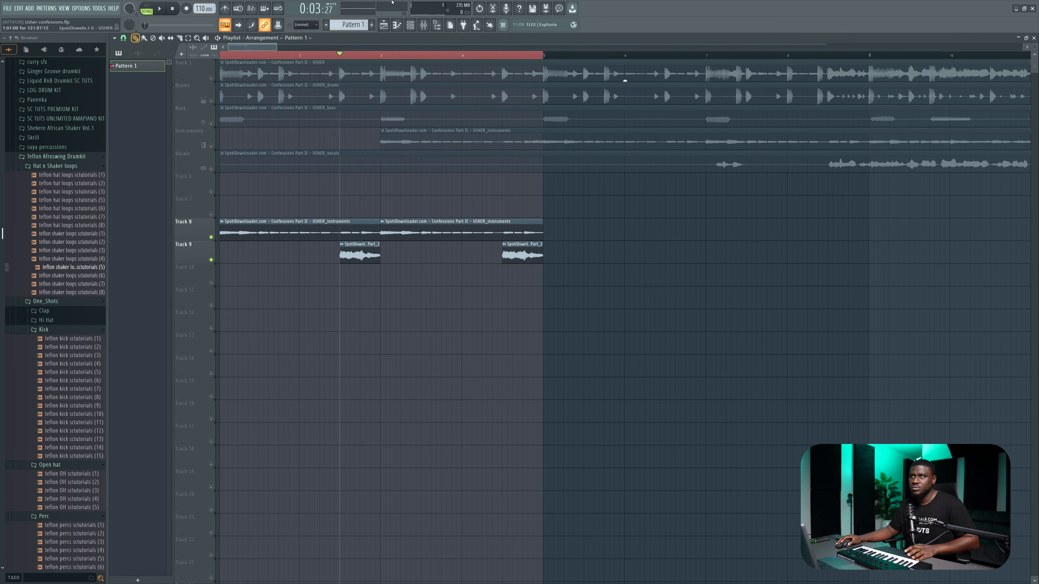
left_click(236, 282)
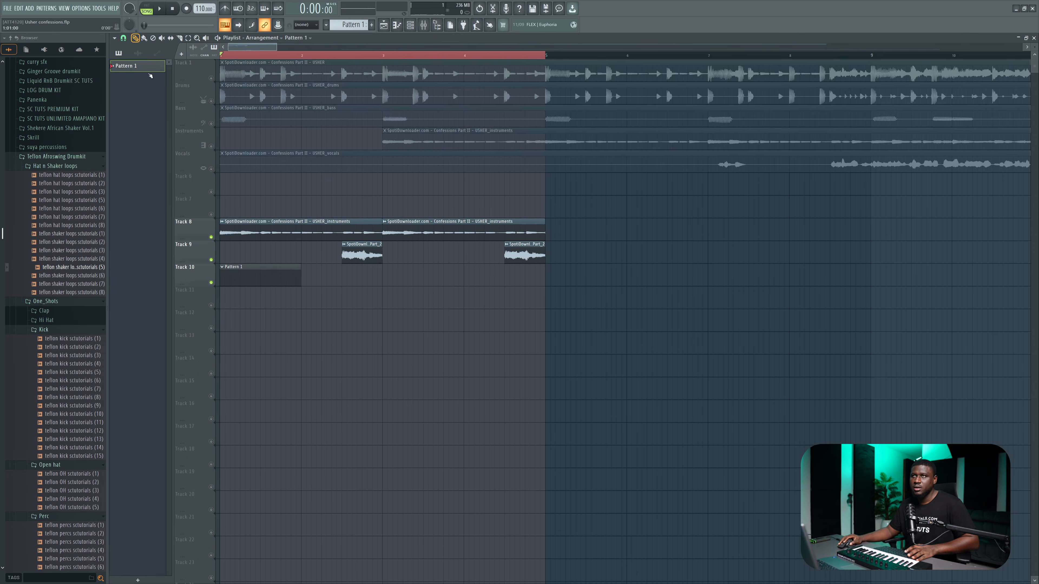
Audition the Teflon kicks, add teflon kick sctutorials (8) as a new channel, and show all channels in the channel rack
left_click(410, 25)
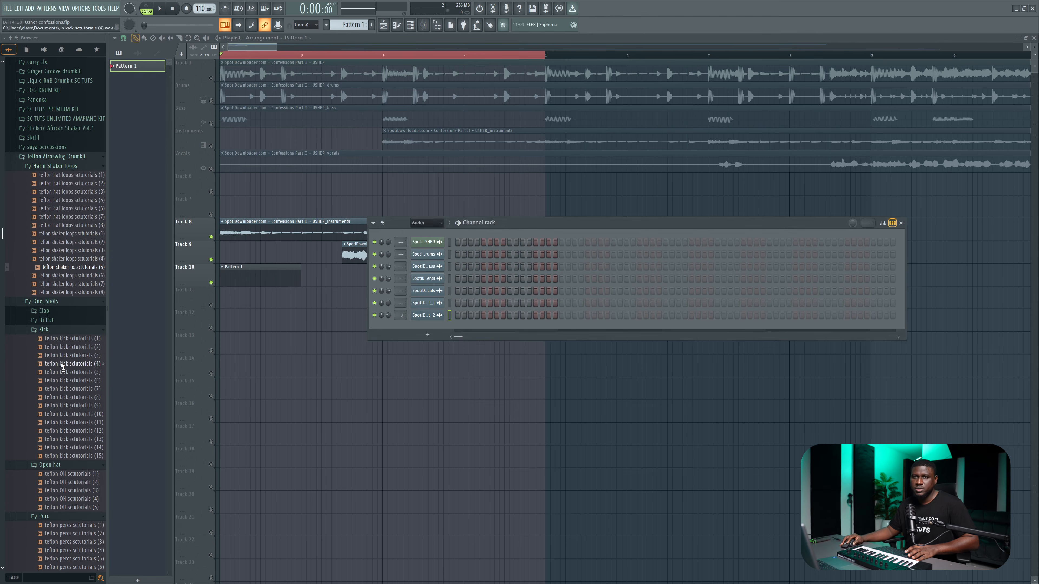
left_click(62, 364)
key("Down")
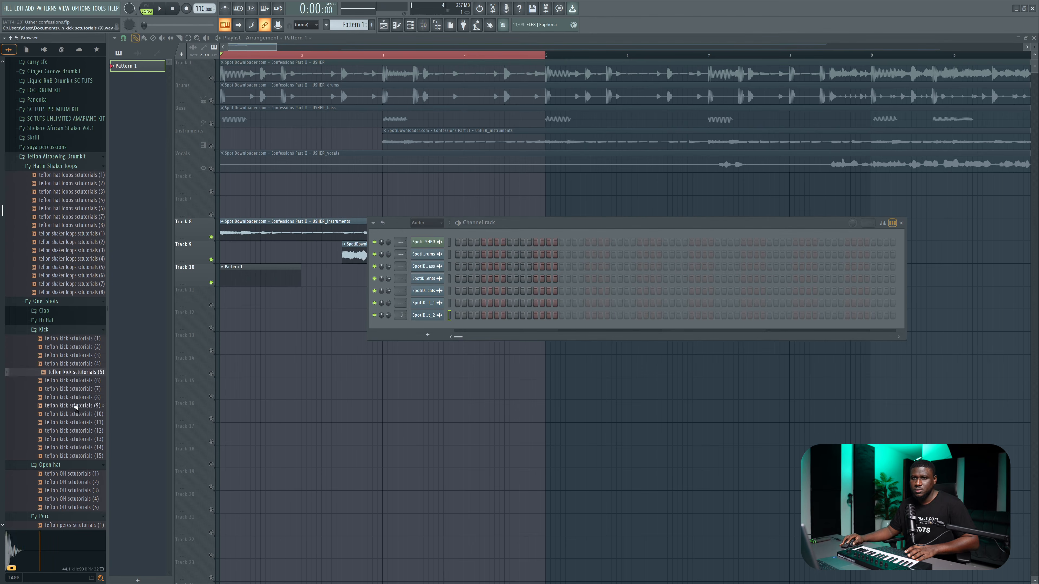
left_click_drag(412, 333, 413, 332)
key("space")
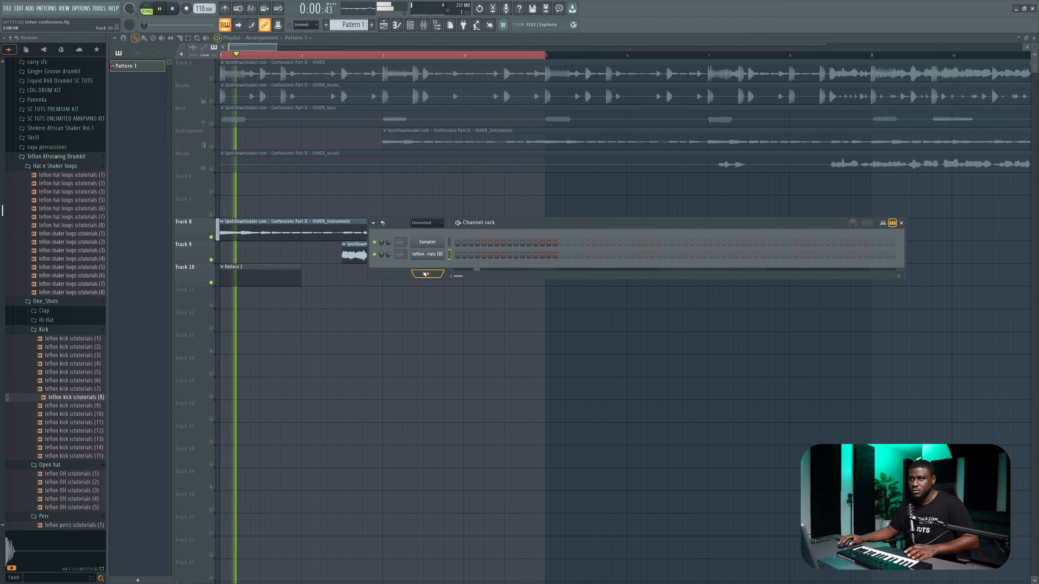
left_click(422, 232)
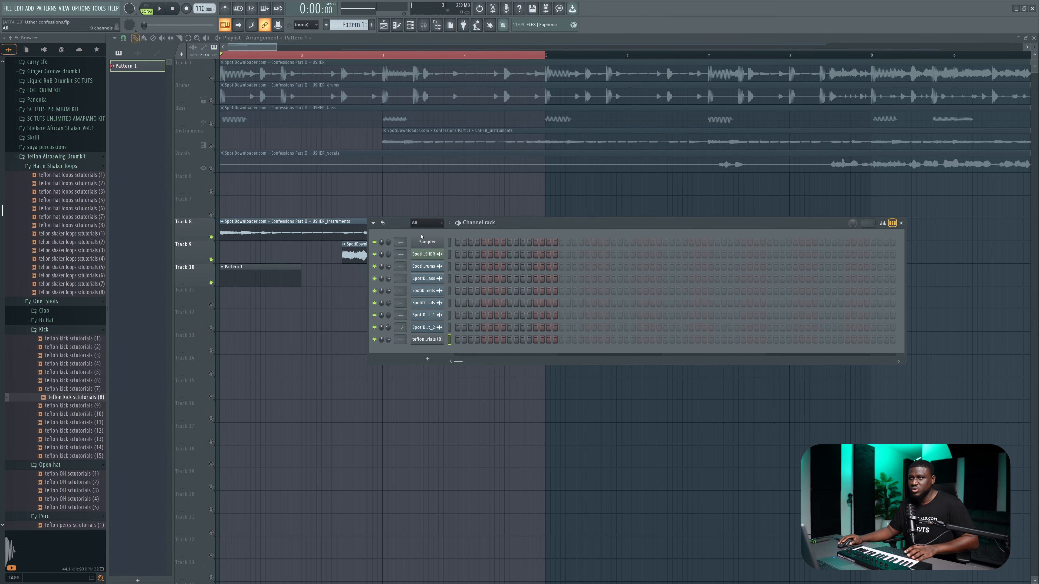
Program a kick on step 1, and add teflon rim sctutorials (2) as a channel with a hit on step 4
scroll(60, 469, "down", 5)
left_click(60, 468)
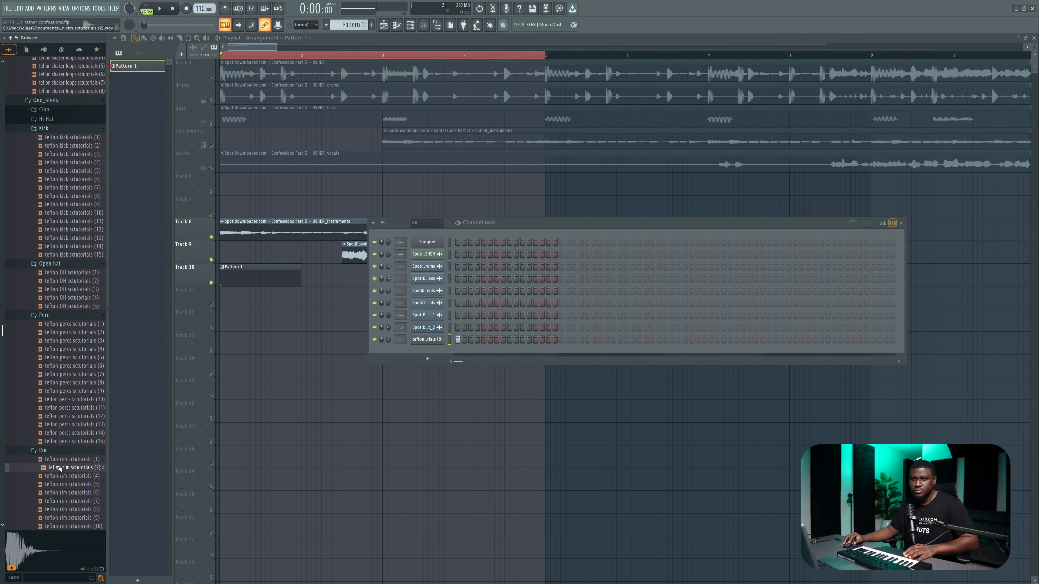
left_click_drag(437, 360, 468, 352)
key("space")
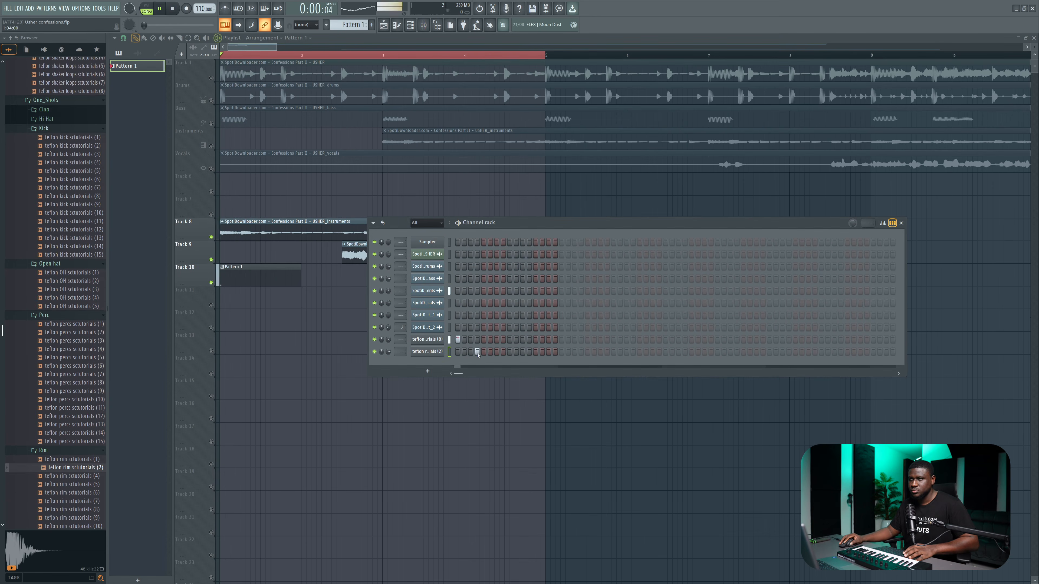
While the loop plays, add a second kick on step 9 and a second rim hit on step 13
left_click(503, 339)
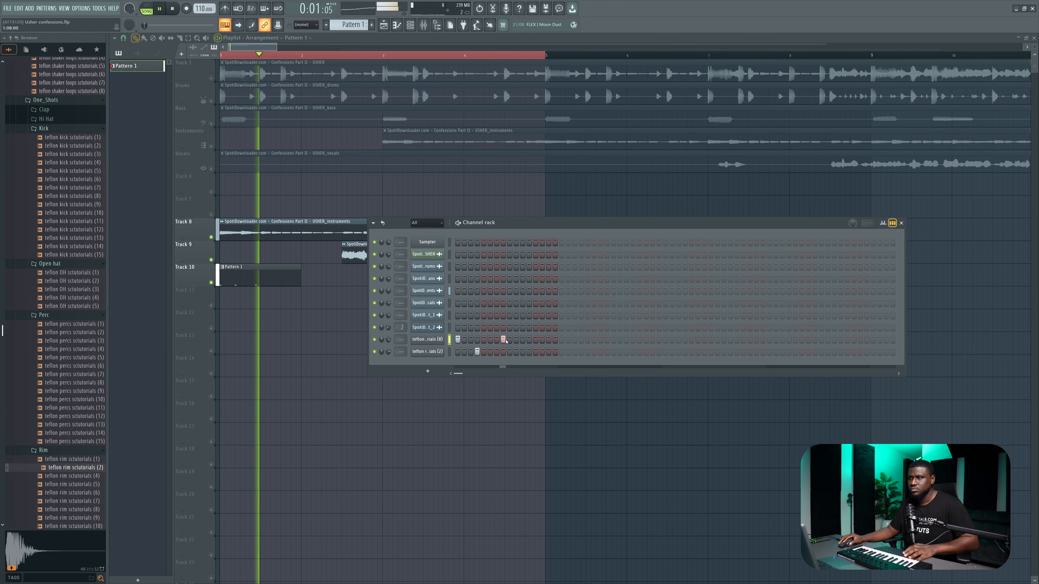
left_click(510, 340)
left_click(529, 351)
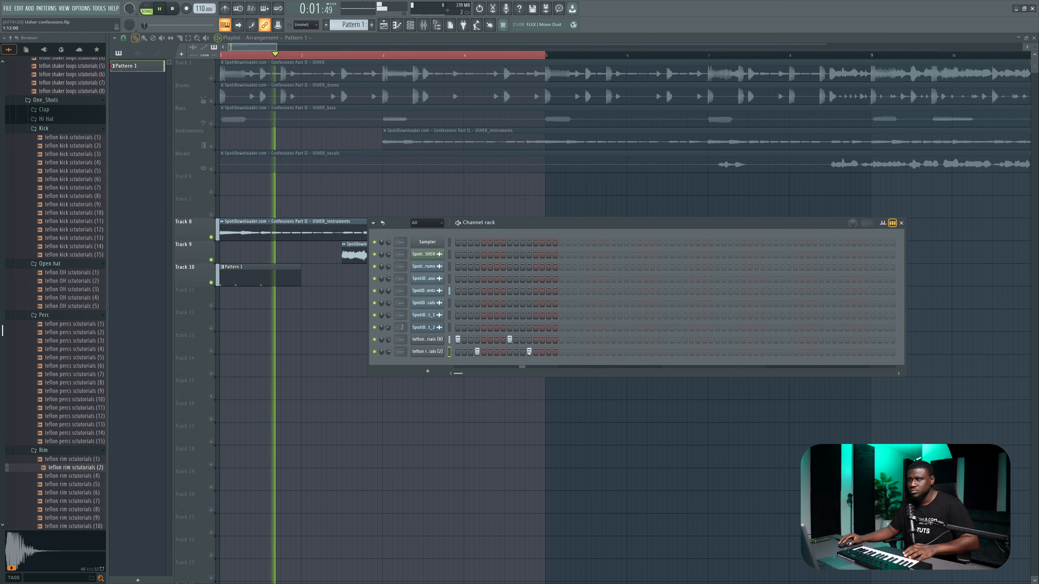
right_click(529, 352)
left_click(536, 352)
Restart the loop and extend the drum pattern with a kick on step 17 and a rim hit on step 20
key("space")
key("space")
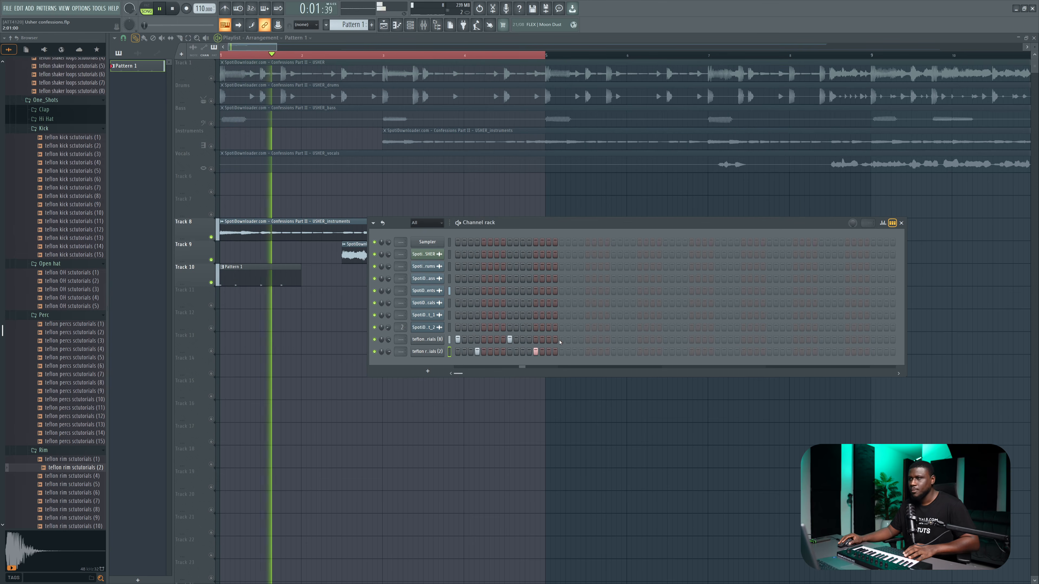
left_click(561, 339)
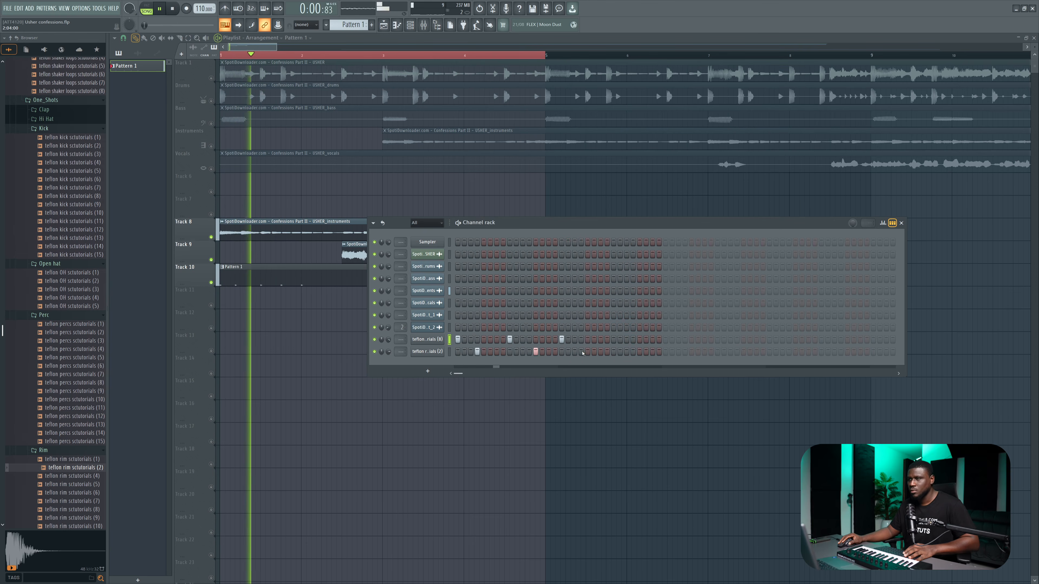
left_click(568, 352)
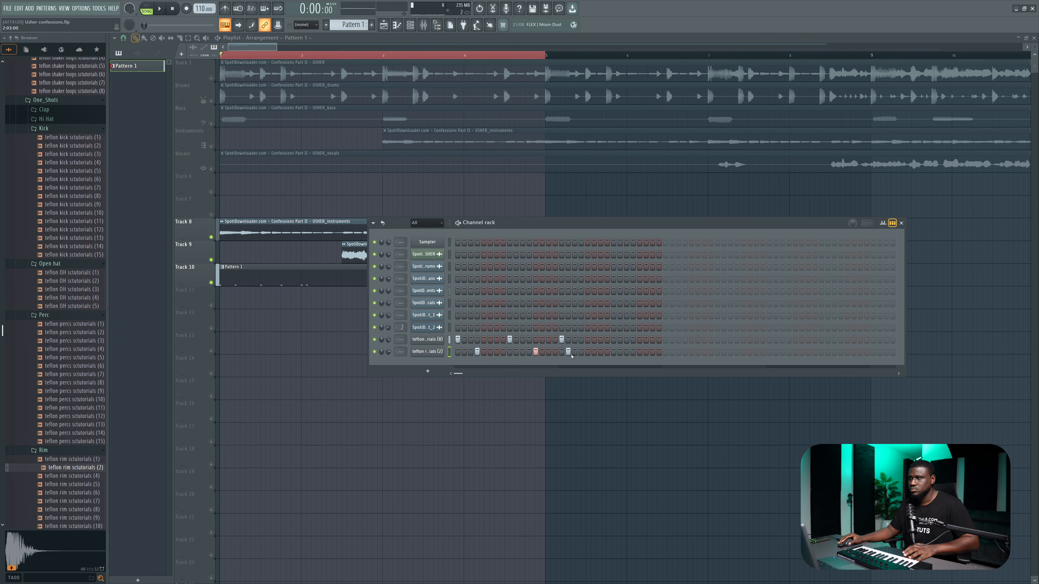
right_click(568, 352)
left_click(581, 352)
Add kicks on steps 23 and 27 and rim hits on steps 23 and 29 while the loop plays
left_click(600, 340)
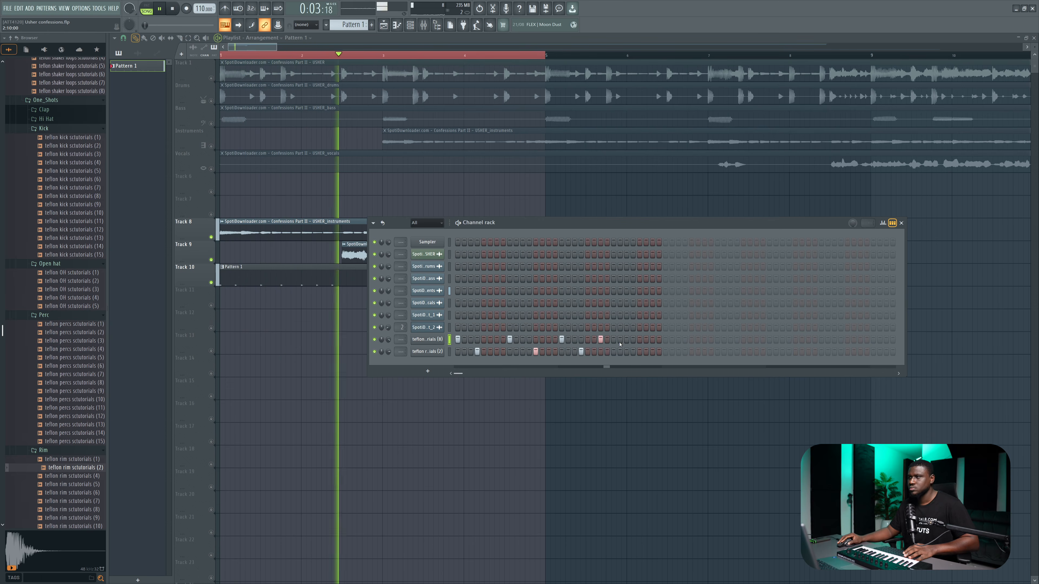
left_click(627, 341)
left_click(640, 352)
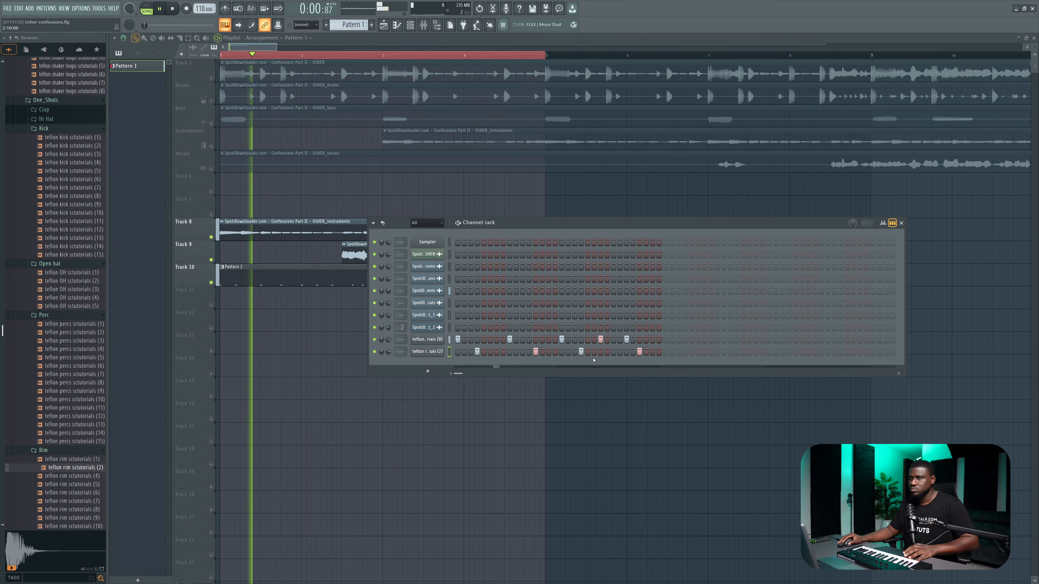
left_click(600, 352)
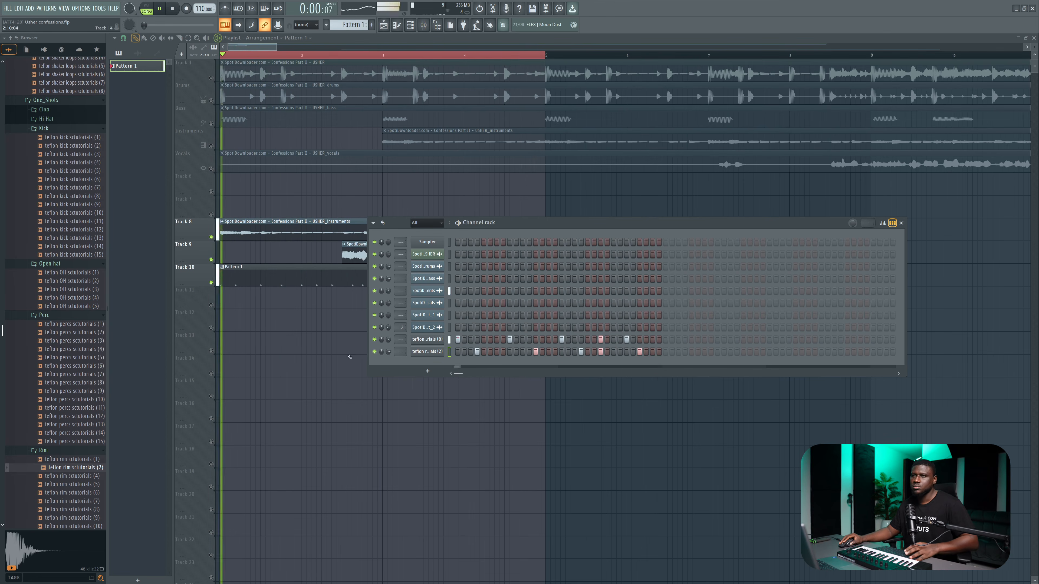
Repeat the Pattern 1 clip on Track 10 from bar 3 so the drums fill the loop
left_click(276, 339)
left_click_drag(316, 272, 478, 272)
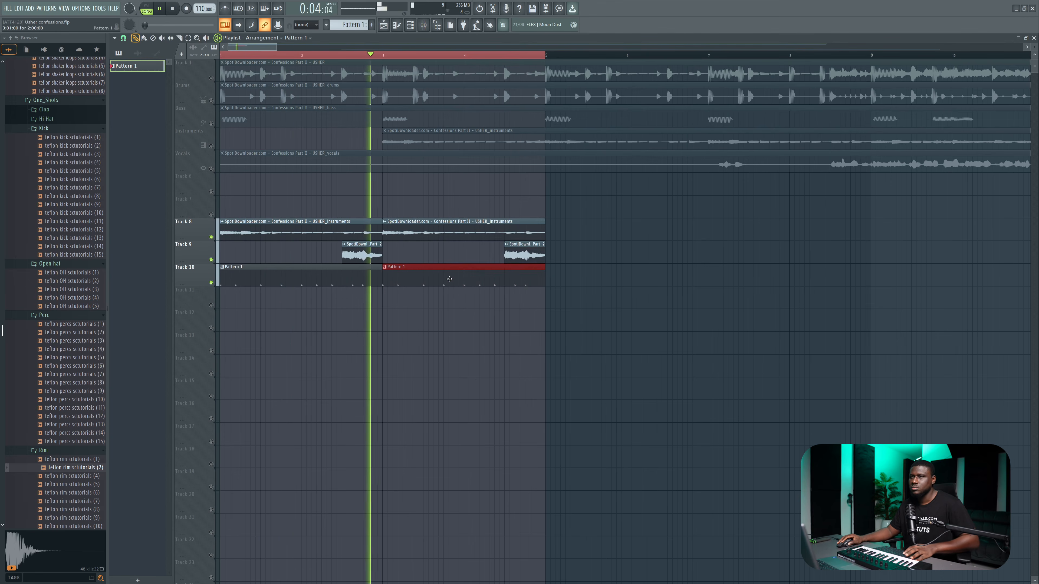
Restart the loop and move the second kick in the channel rack from step 9 to step 7
key("F6")
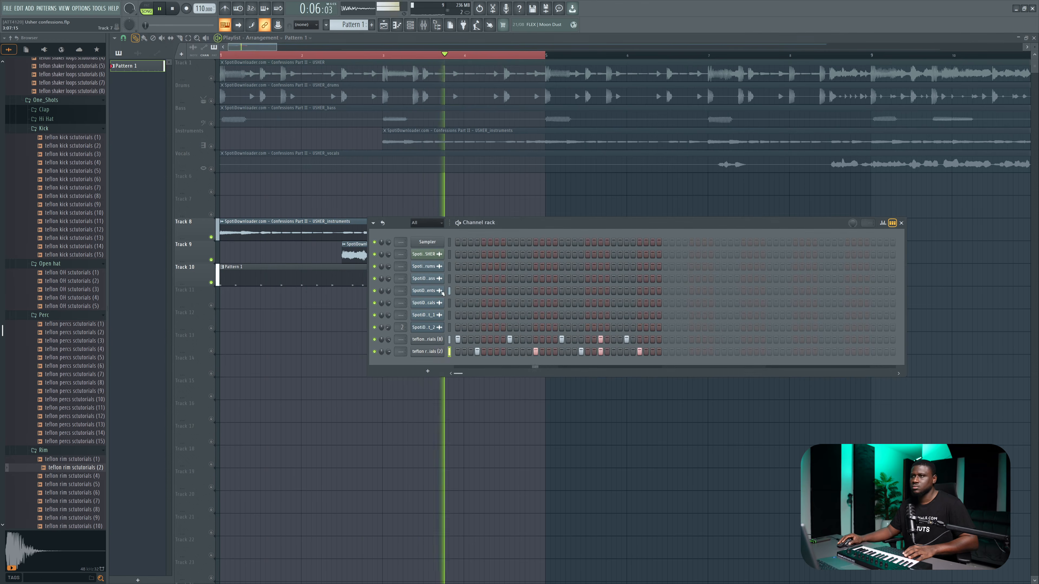
key("space")
key("space")
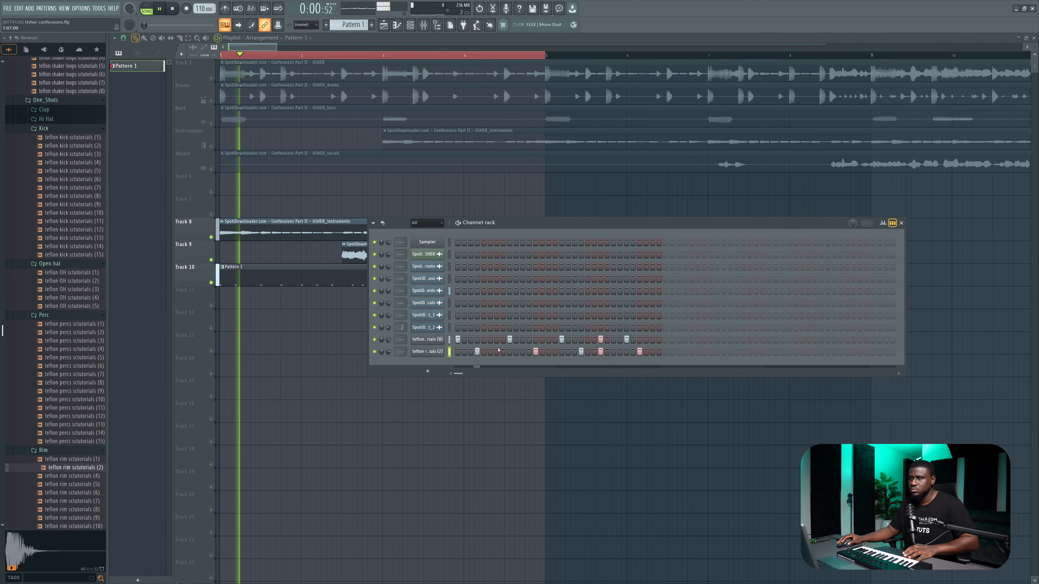
right_click(508, 342)
key("space")
left_click(497, 342)
key("space")
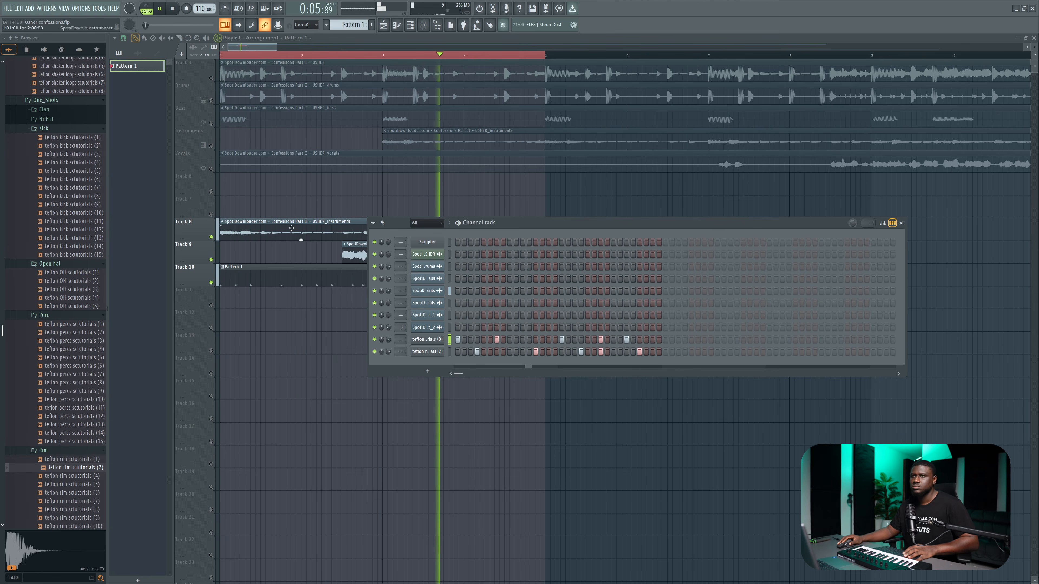
Make the Track 8 instruments clips a unique sample and route it to mixer track 5
double_click(291, 233)
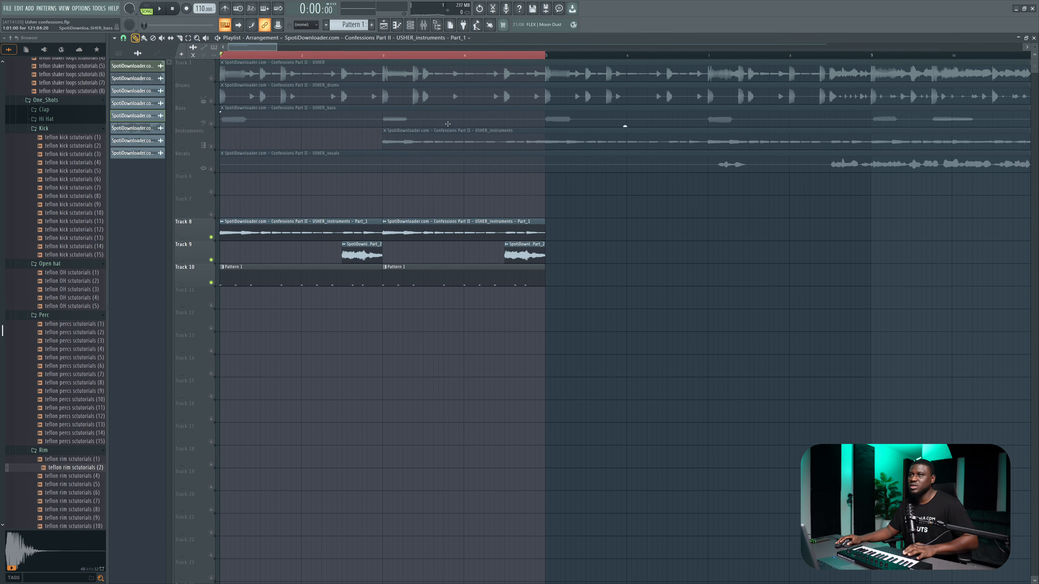
double_click(327, 232)
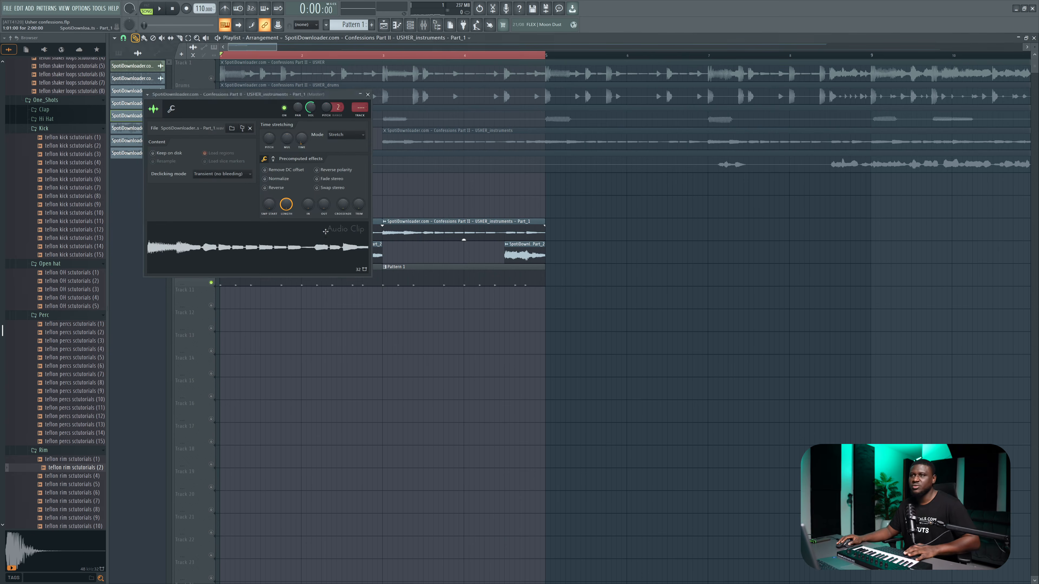
left_click(423, 30)
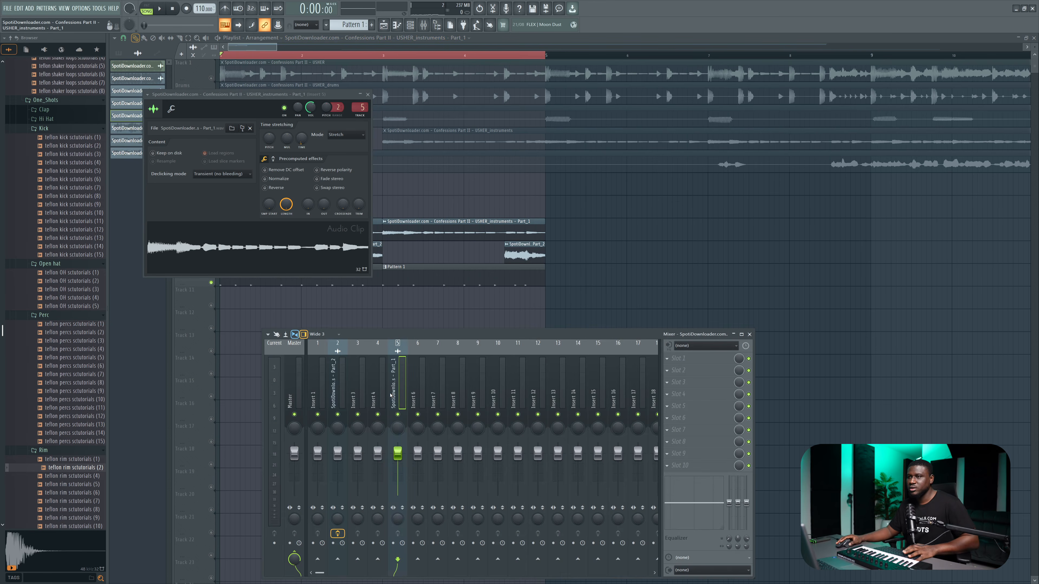
Insert Fruity Parametric EQ 2 on mixer track 5 and cut the lows around 150 Hz and the highs around 5.4 kHz by 18 dB
left_click(694, 359)
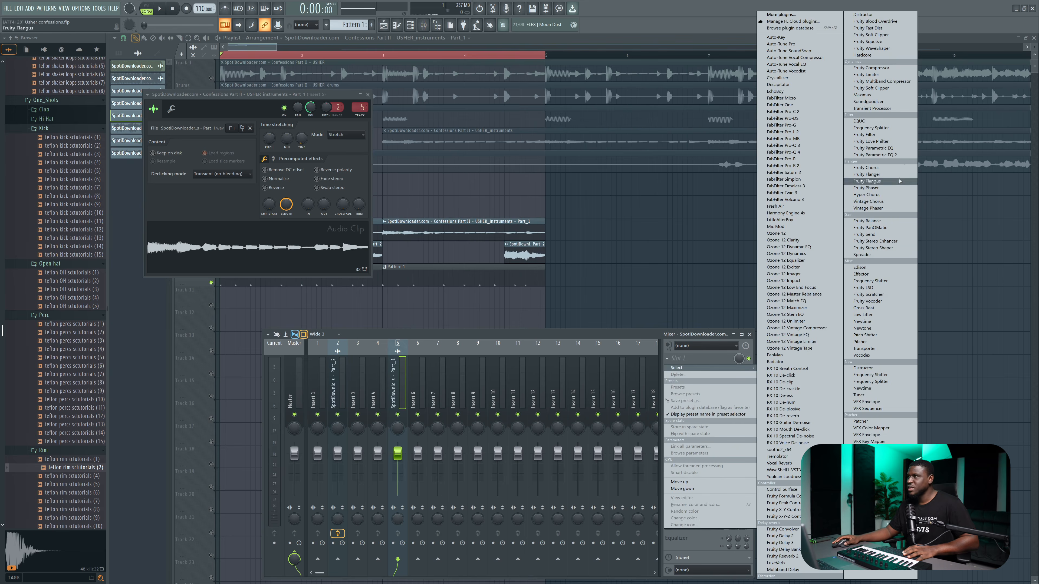
left_click(900, 155)
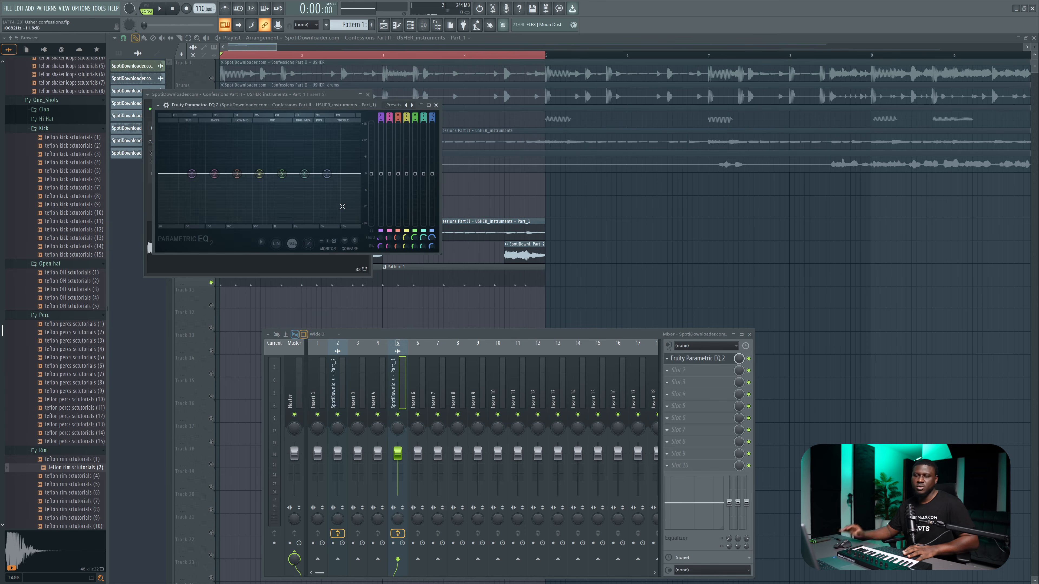
key("space")
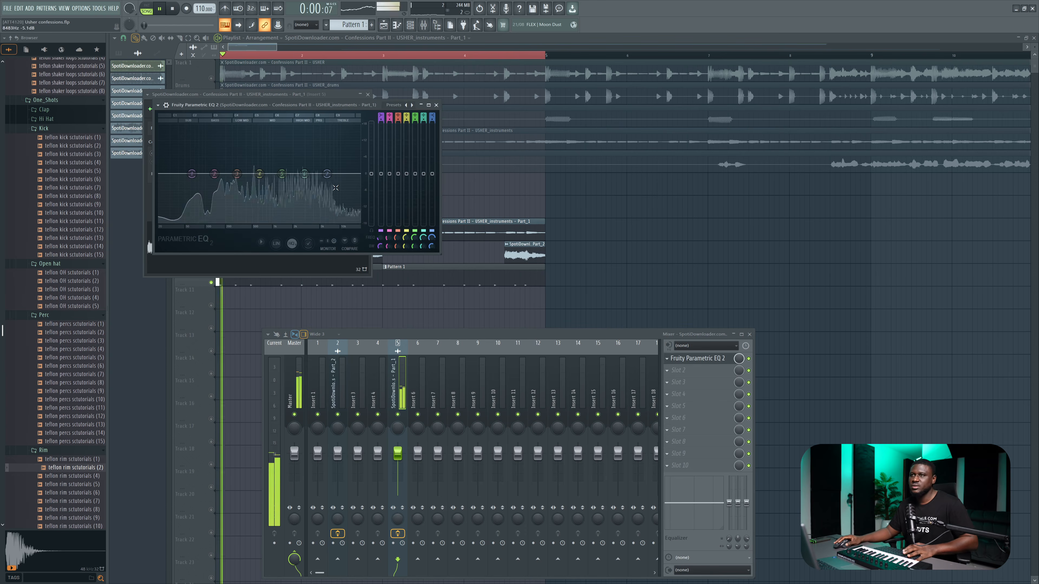
left_click_drag(327, 174, 319, 222)
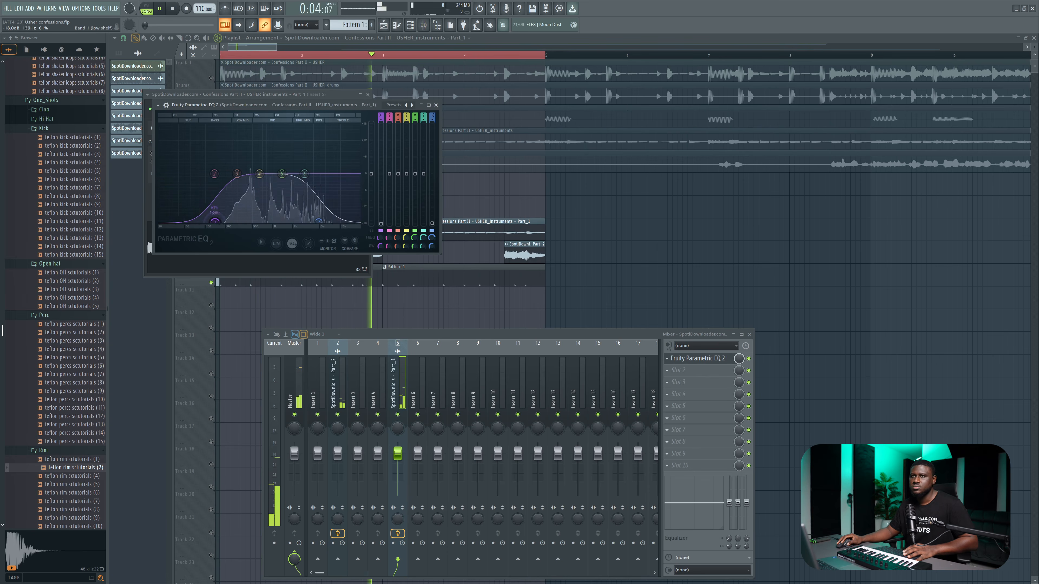
left_click_drag(214, 220, 216, 221)
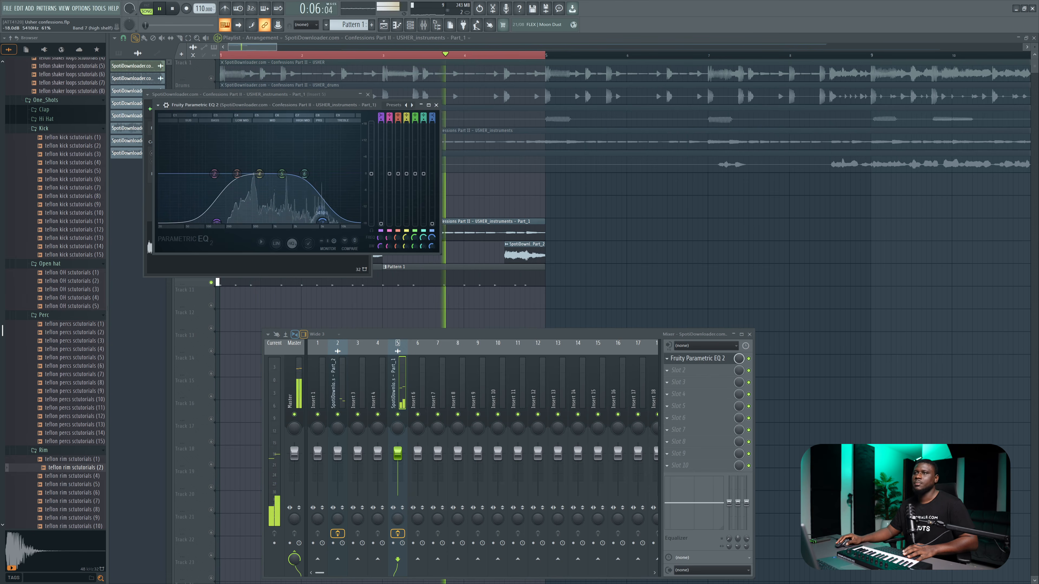
Close the EQ and mixer windows and show all channels in the channel rack
key("F12")
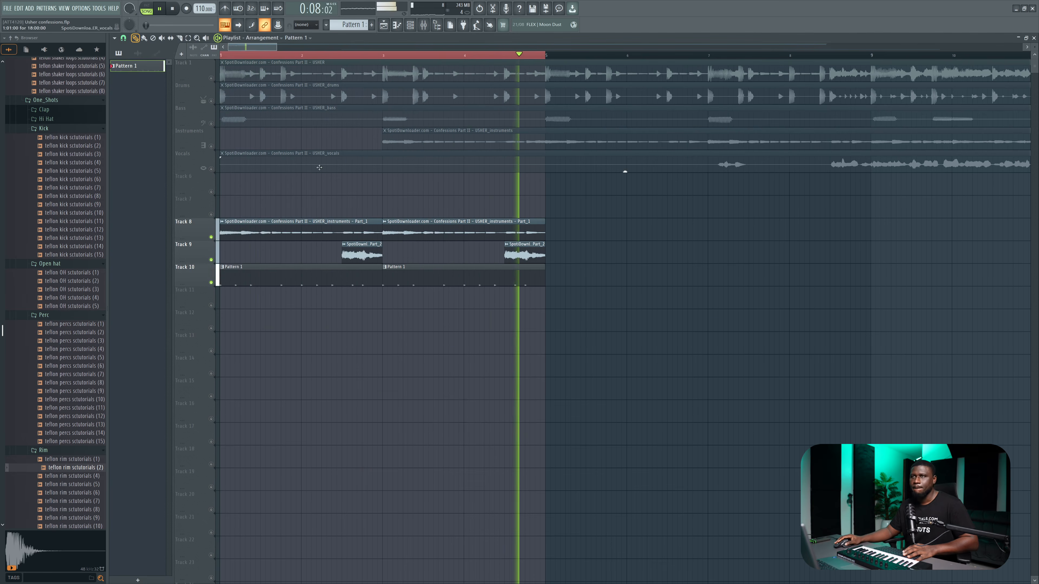
key("F6")
left_click(425, 222)
left_click(424, 233)
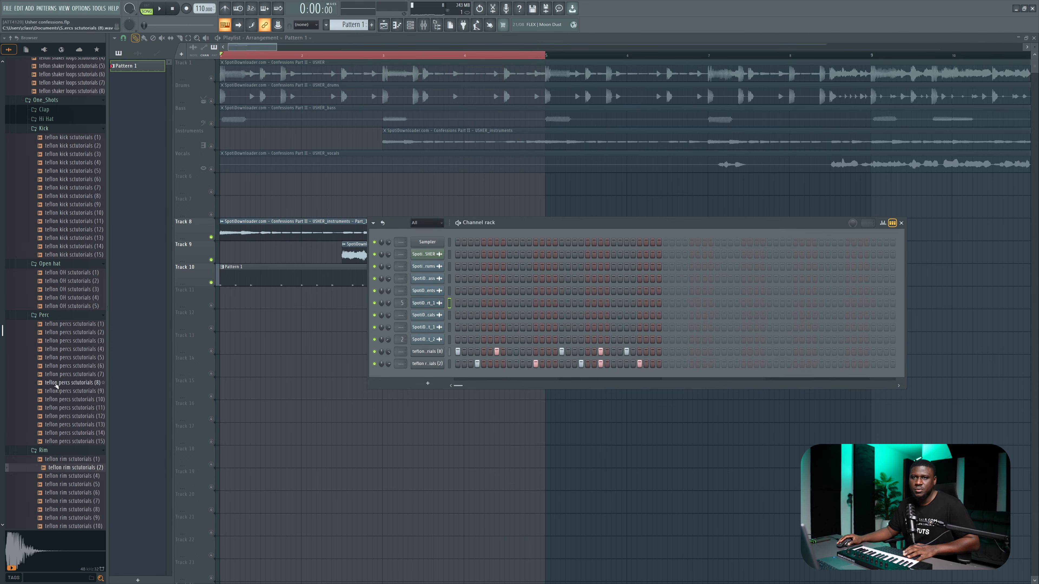
Add teflon percs sctutorials (6) as a new channel with hits on steps 11 and 23
key("Up")
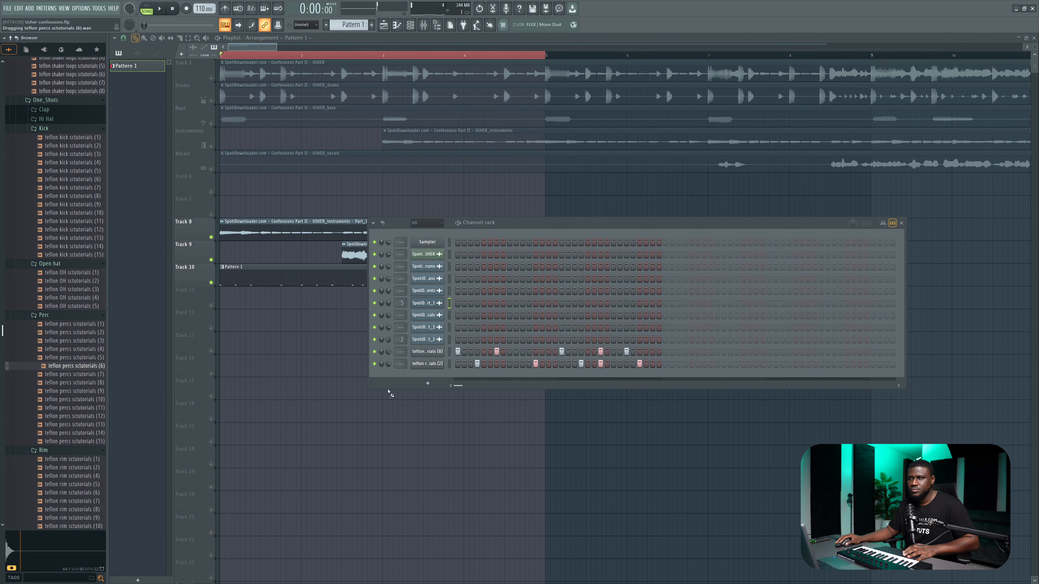
left_click_drag(442, 380, 443, 382)
key("space")
left_click(522, 376)
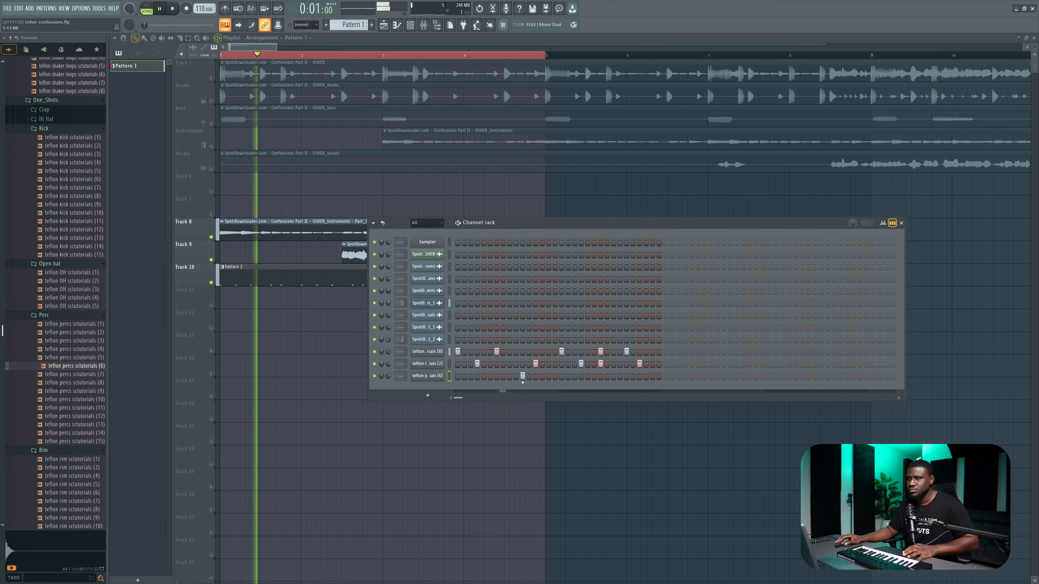
left_click(601, 375)
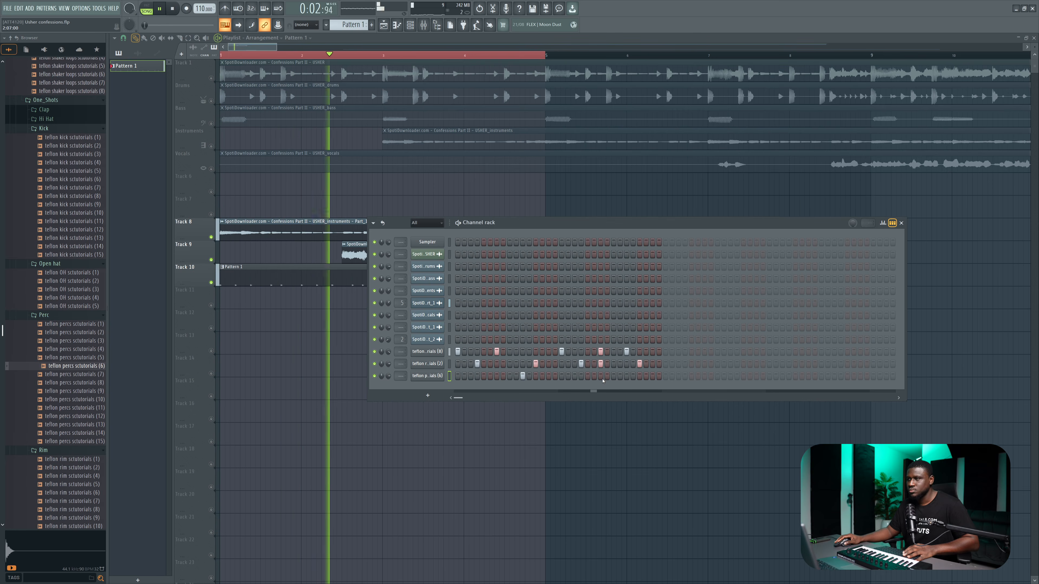
Replace the teflon percs sctutorials (6) hit on step 23 with hits on steps 25 and 27
key("space")
key("space")
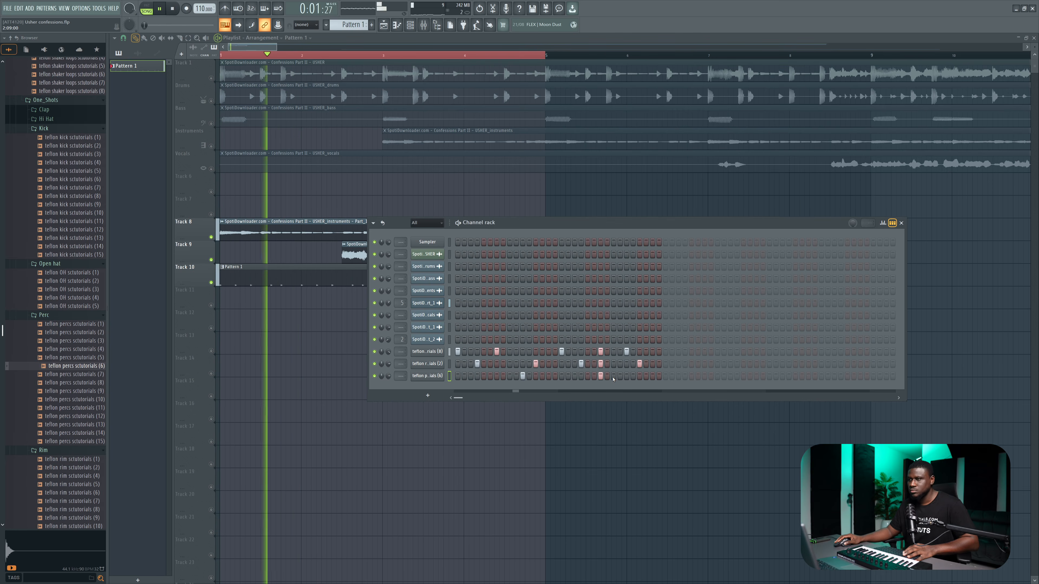
left_click(613, 376)
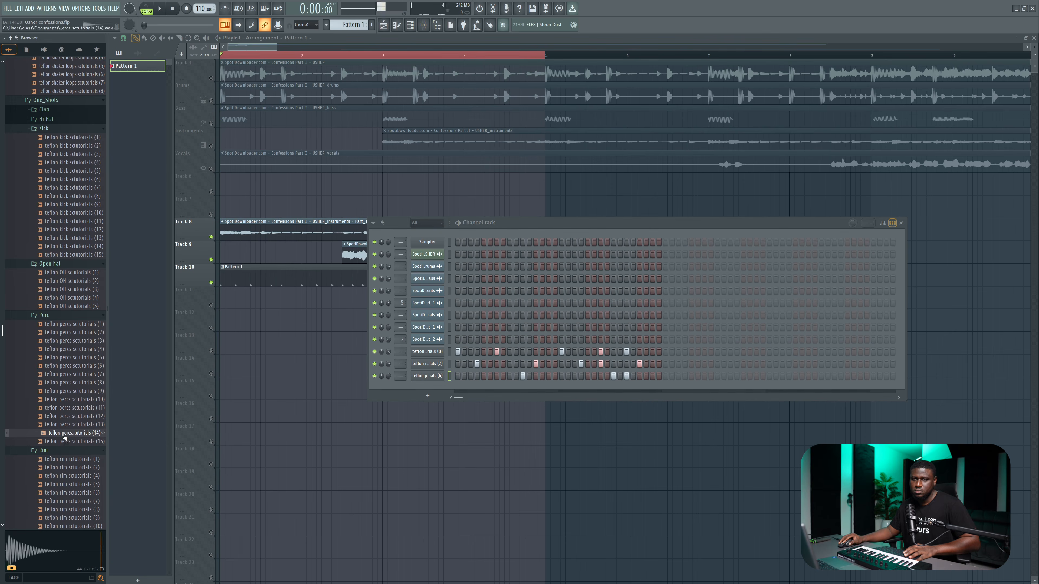
Add teflon percs sctutorials (14) as a new channel and place a hit on step 4 while the loop plays
left_click_drag(441, 393, 441, 394)
key("space")
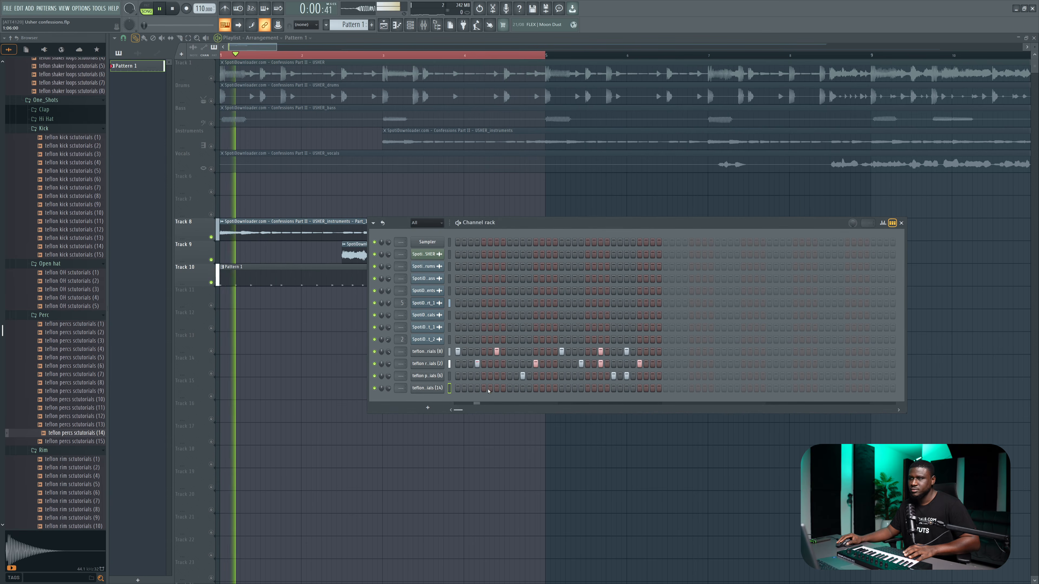
left_click(477, 388)
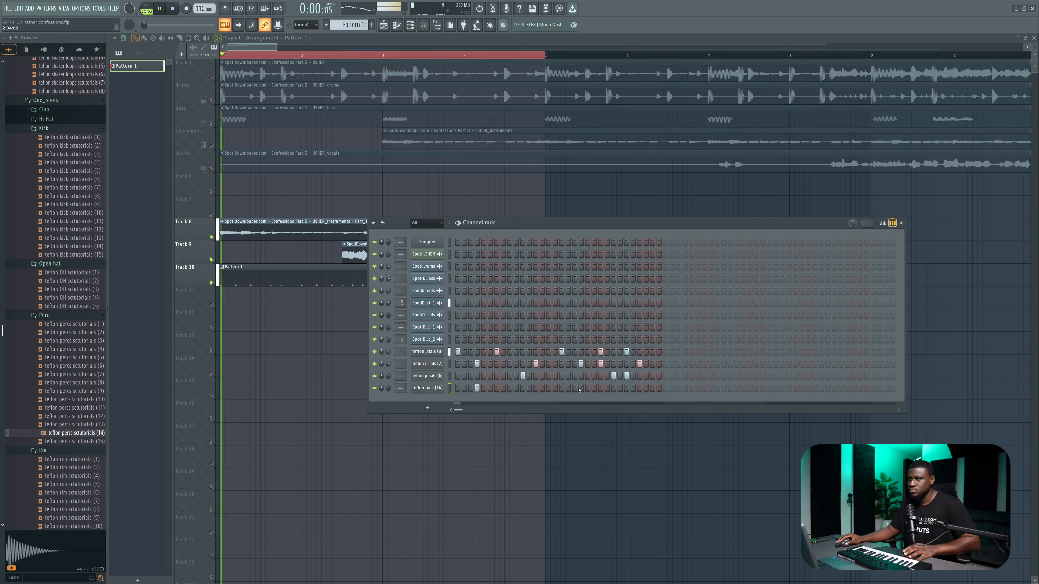
Try a second teflon percs sctutorials (14) hit on step 20, and place it on step 19 instead
left_click(581, 388)
left_click(574, 388)
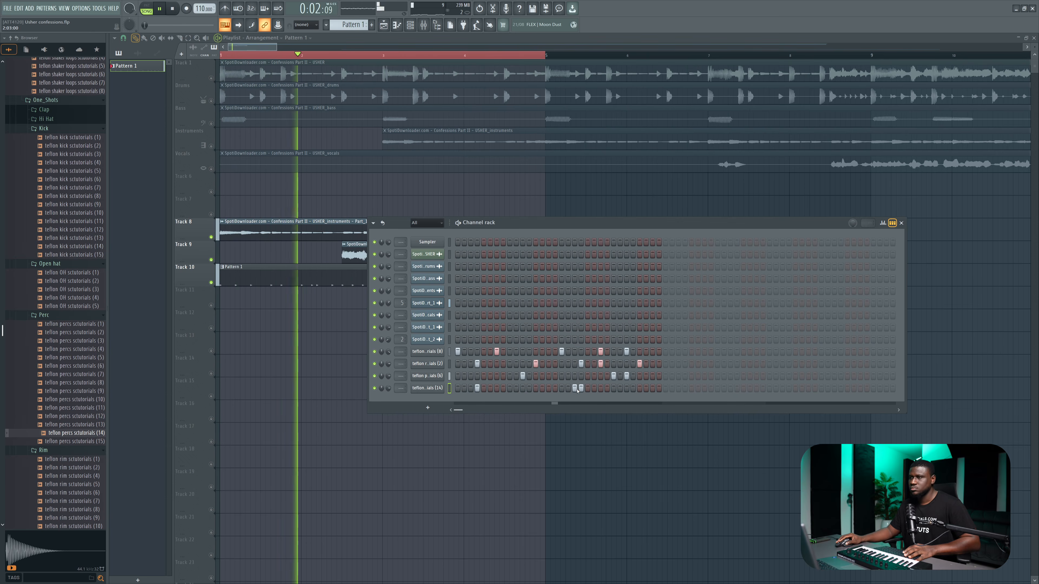
key("space")
key("space")
left_click(581, 388)
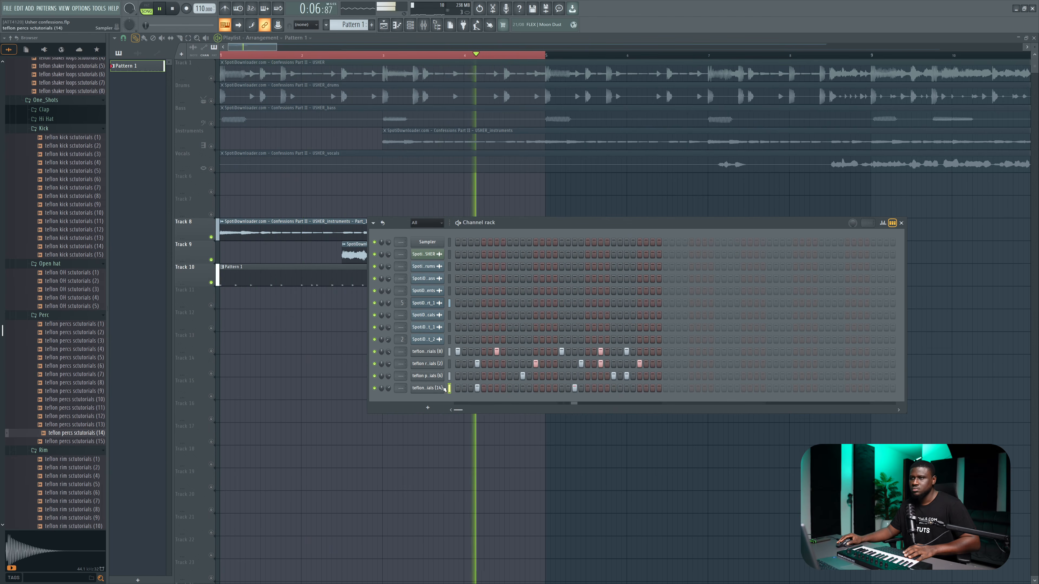
In the piano roll of teflon percs sctutorials (14), transpose the second note down four semitones, and close the piano roll
right_click(446, 387)
left_click(461, 387)
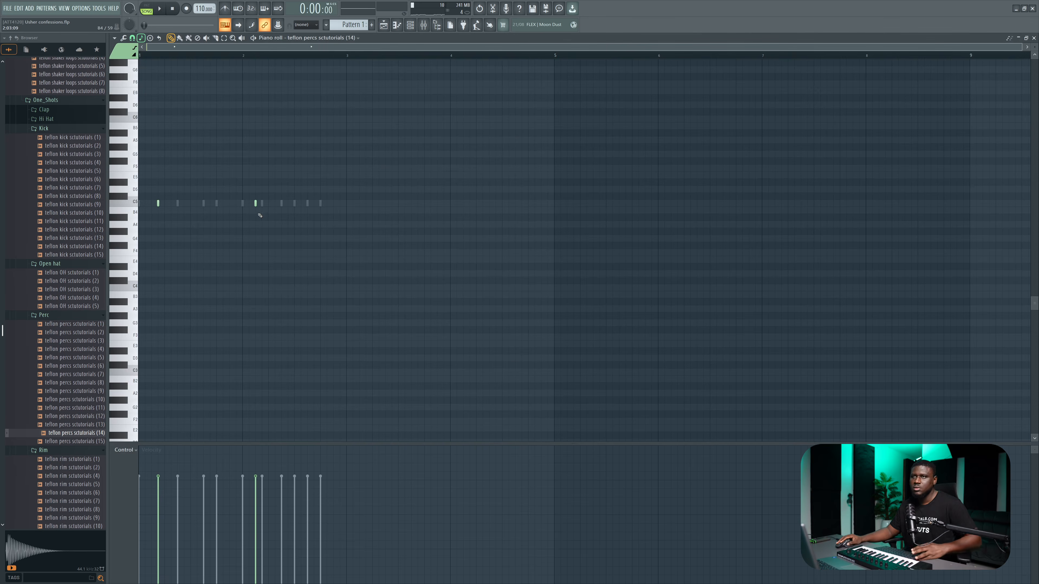
left_click_drag(265, 225, 265, 224)
key("space")
key("shift+Down")
key("shift+Down")
key("shift+Down")
key("shift+Down")
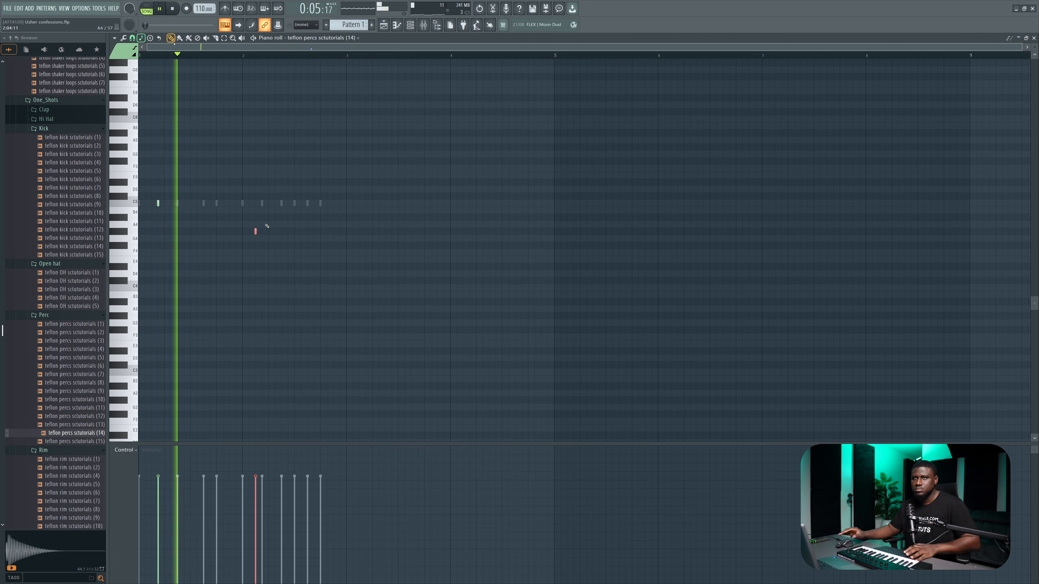
left_click(1034, 38)
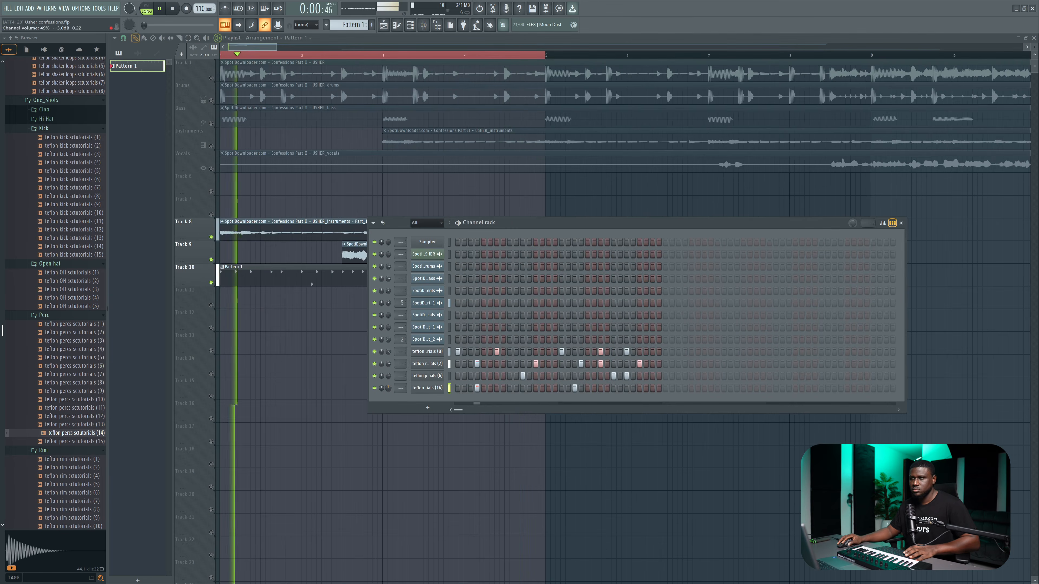
Remove the teflon percs sctutorials (6) hit on step 27, return to the playlist and stop the loop playback
left_click(626, 375)
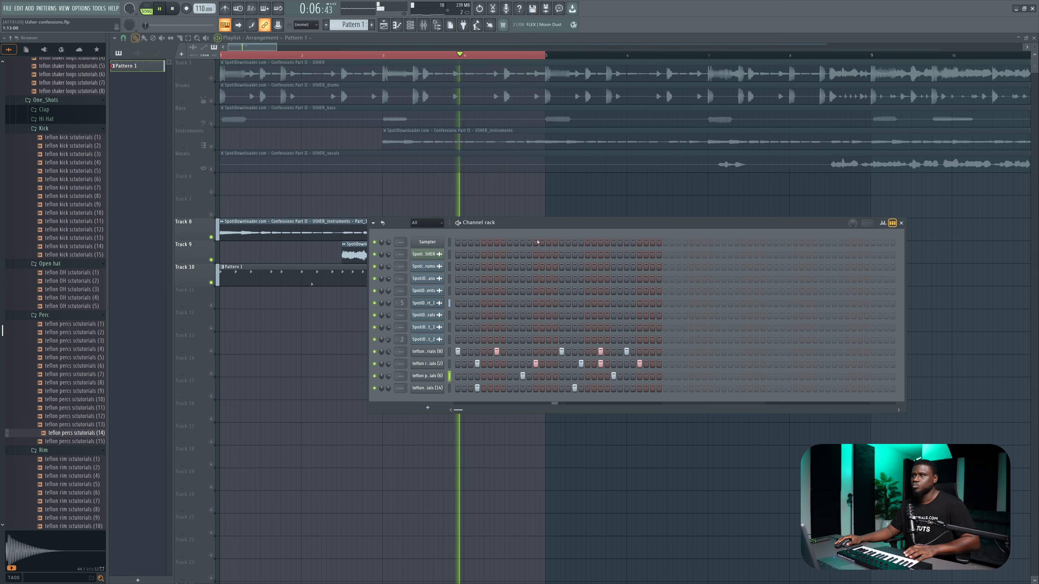
left_click_drag(538, 222, 403, 302)
scroll(422, 204, "down", 2)
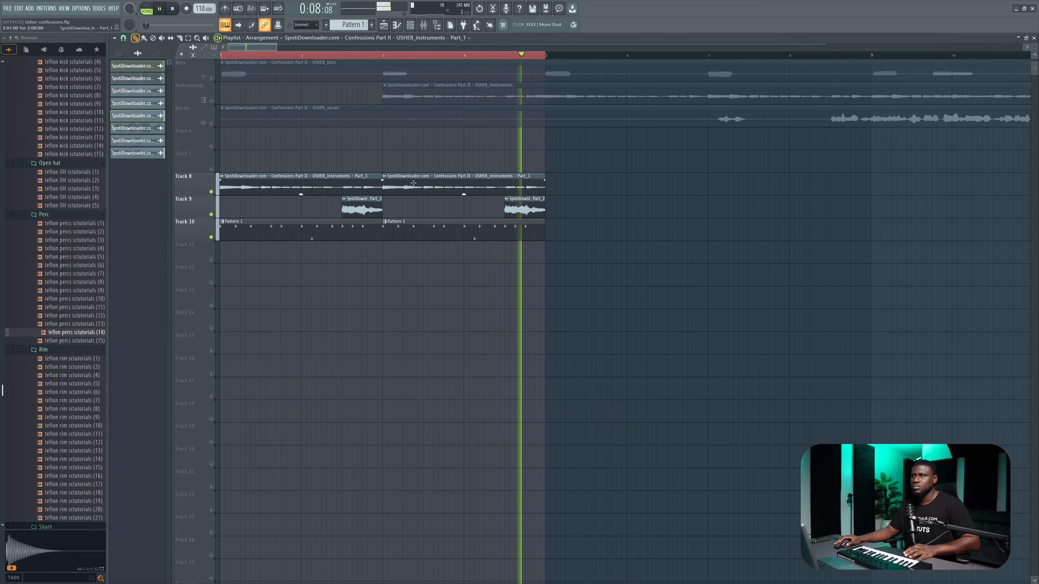
key("space")
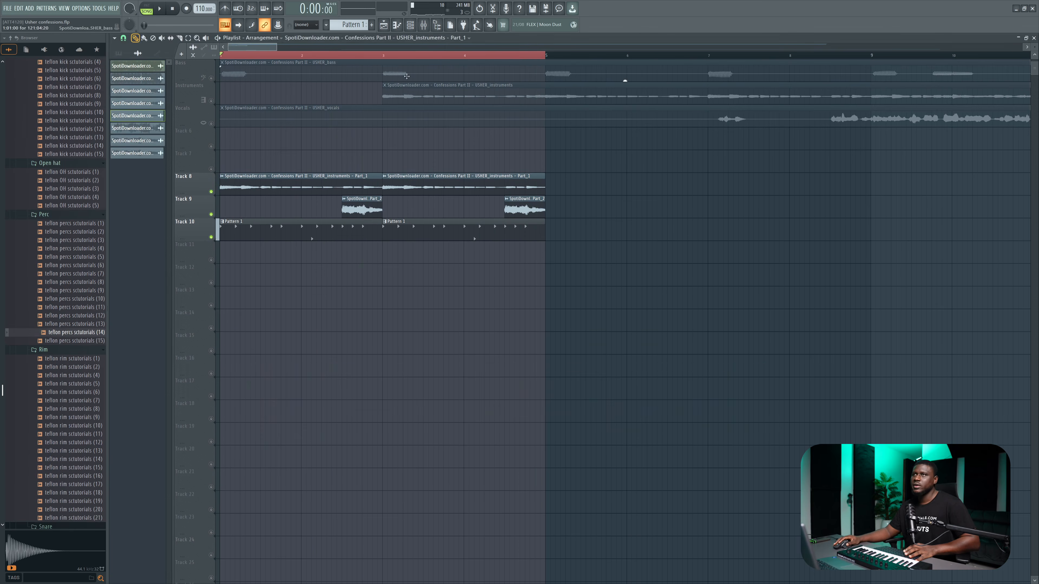
Switch to Tunebat in the browser to check the key of the Confessions Part II file, and return to FL Studio
left_click(411, 25)
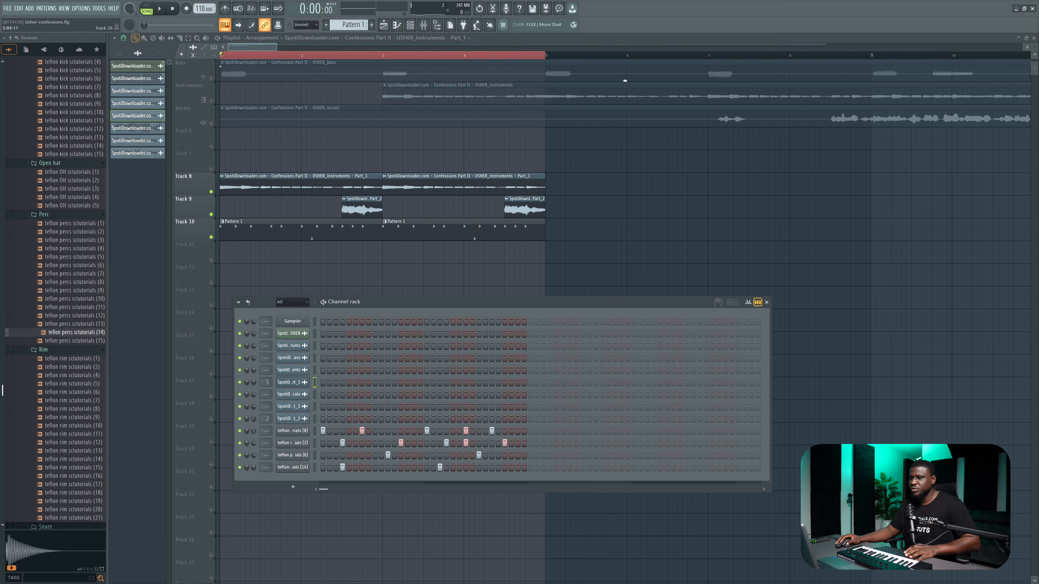
left_click(551, 573)
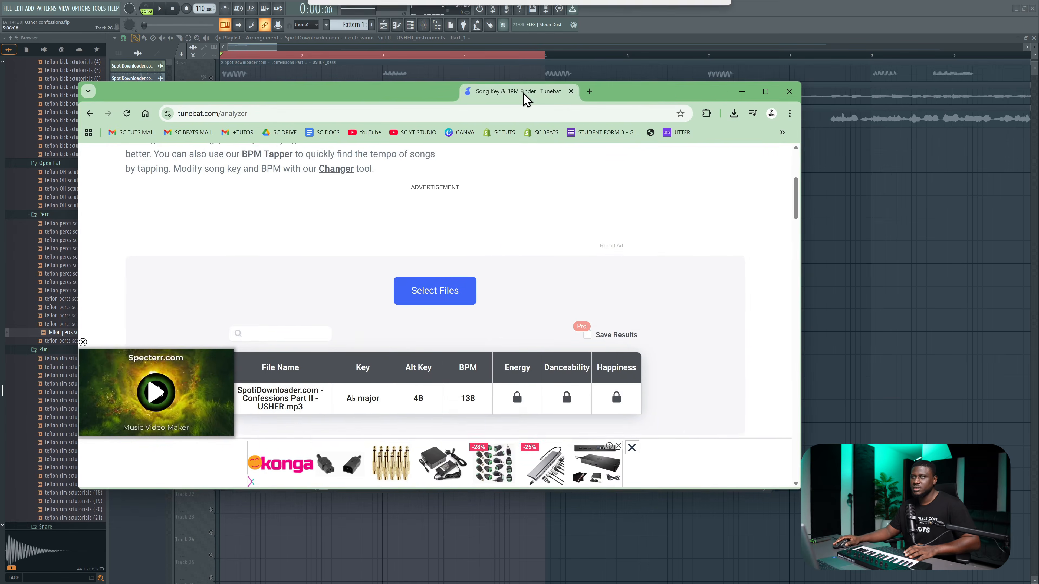
scroll(567, 391, "down", 3)
scroll(356, 389, "up", 6)
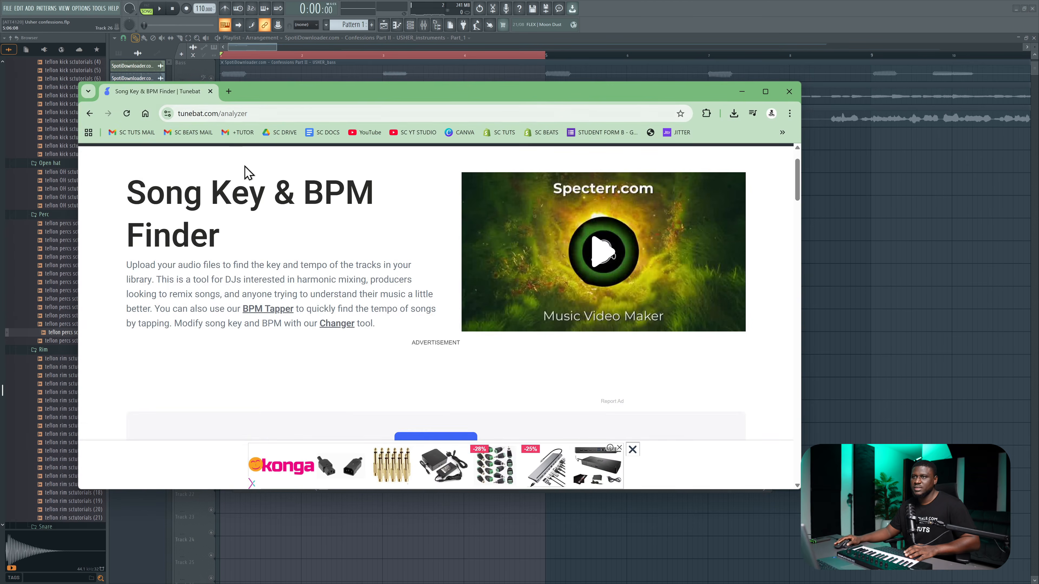
scroll(362, 355, "down", 5)
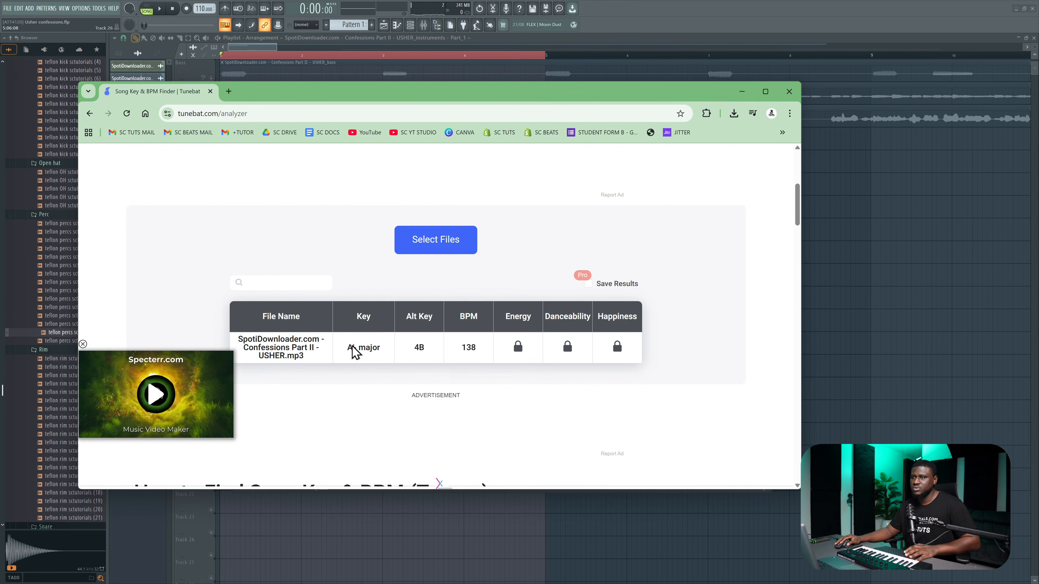
key("alt+Tab")
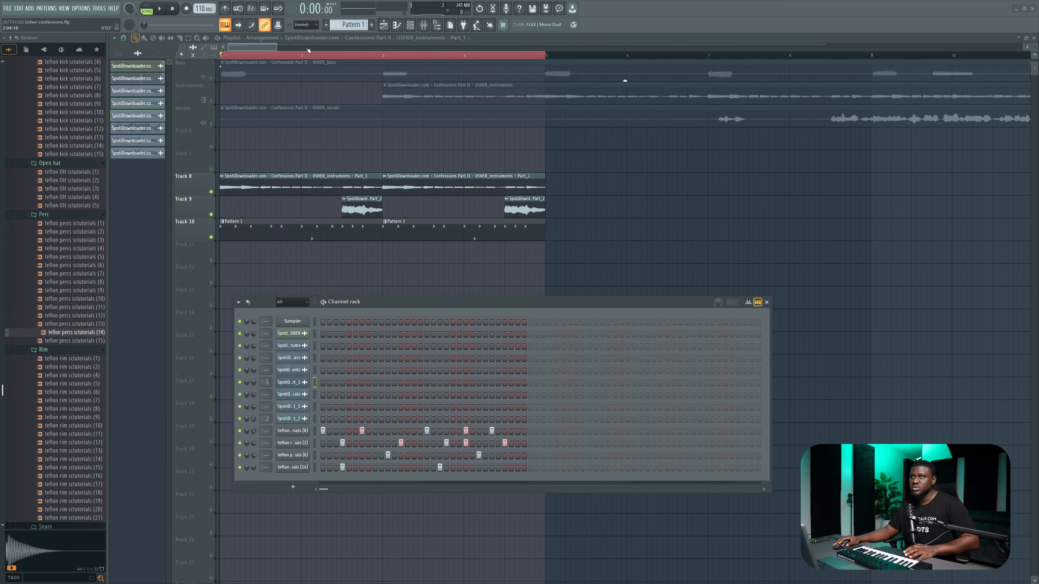
Create Pattern 2, add an Xpand!2 channel and load its Soft Mark 2 electric piano preset
scroll(348, 25, "up", 1)
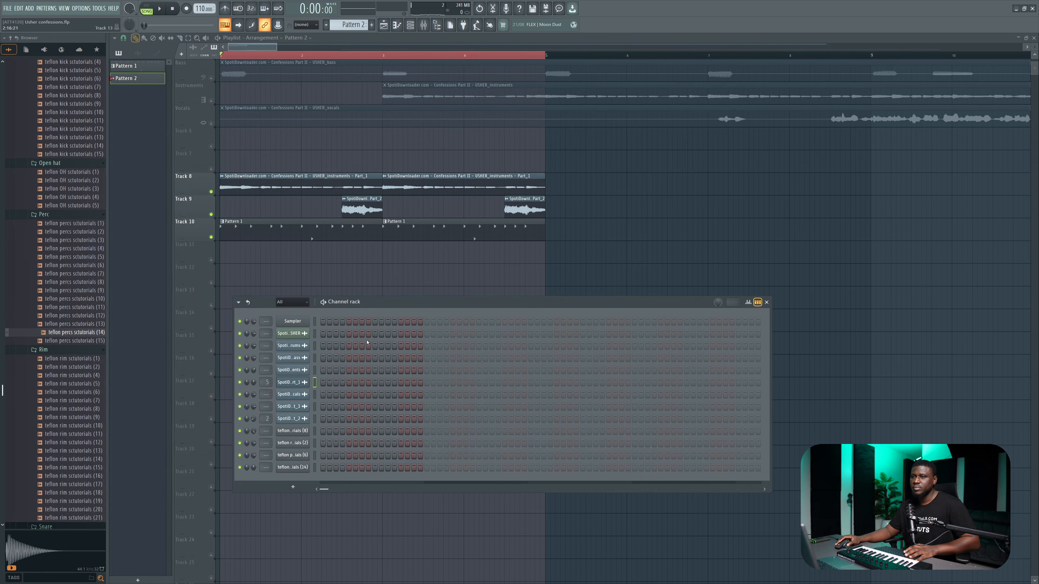
left_click(285, 487)
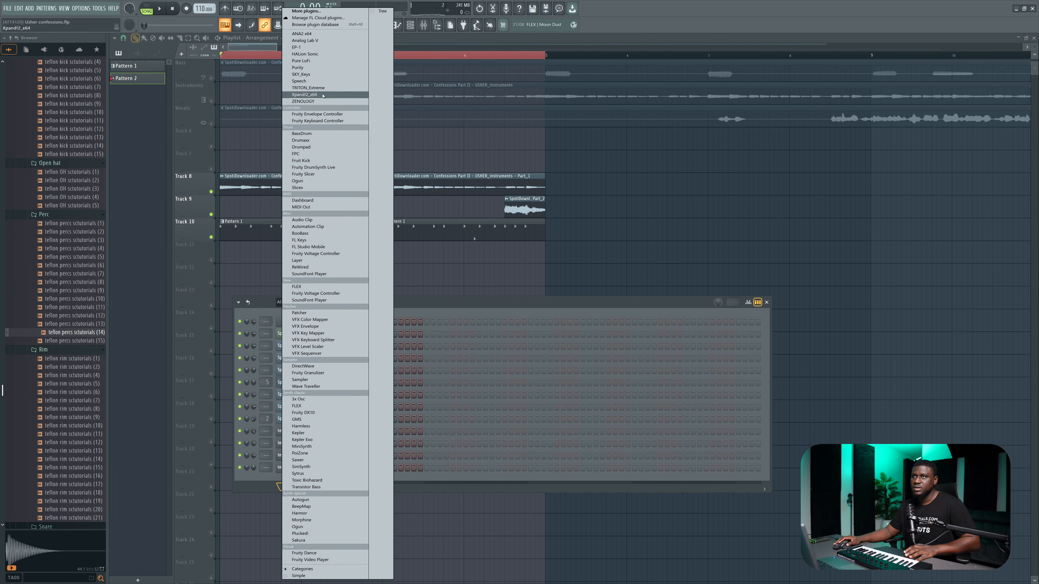
left_click(304, 95)
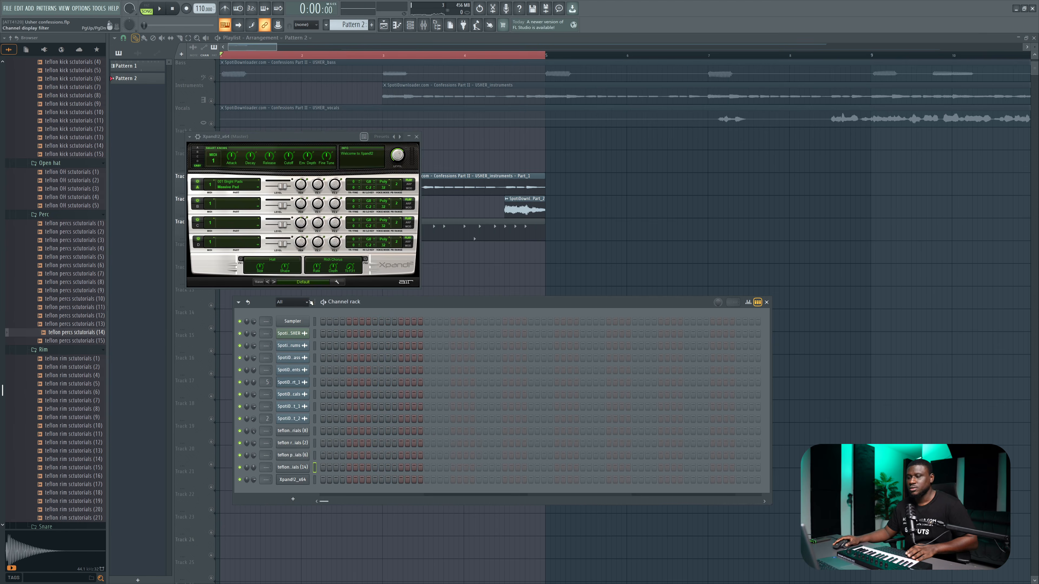
left_click(290, 282)
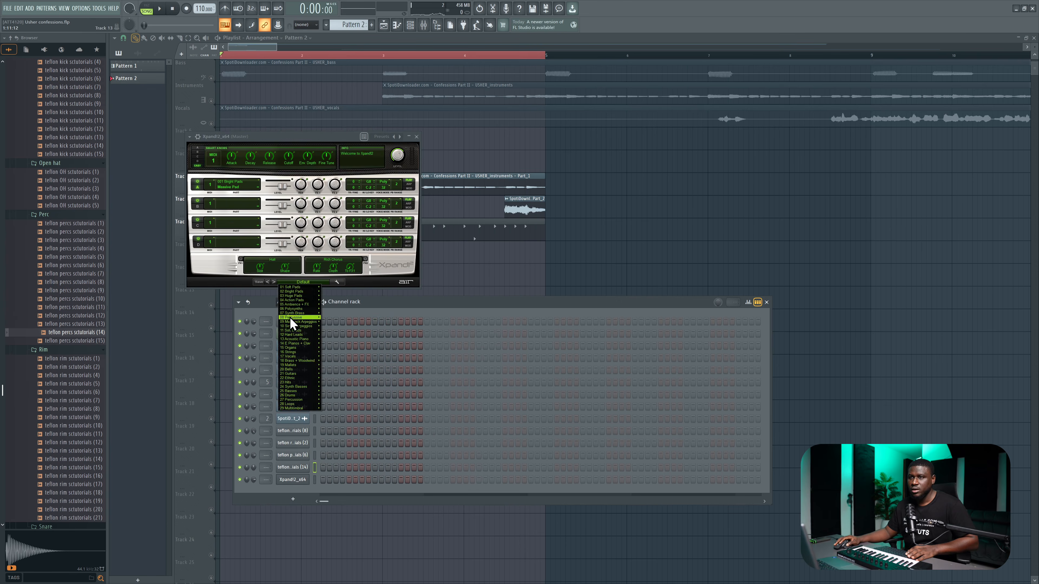
mouse_move(291, 332)
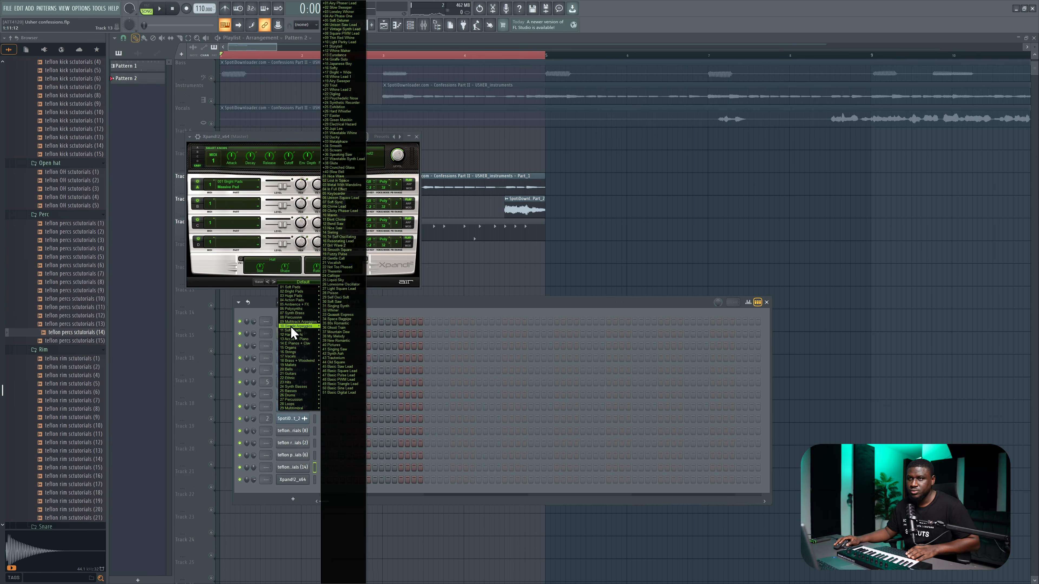
left_click(338, 224)
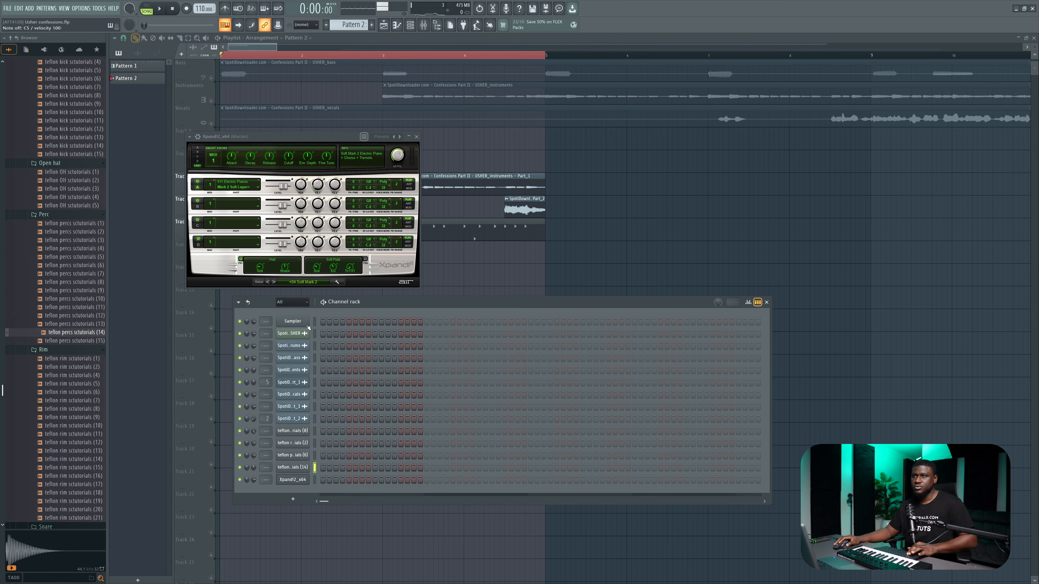
Open the piano roll of the Xpand!2 channel and set its snap scale to G# Major (Ionian)
right_click(295, 479)
left_click(325, 478)
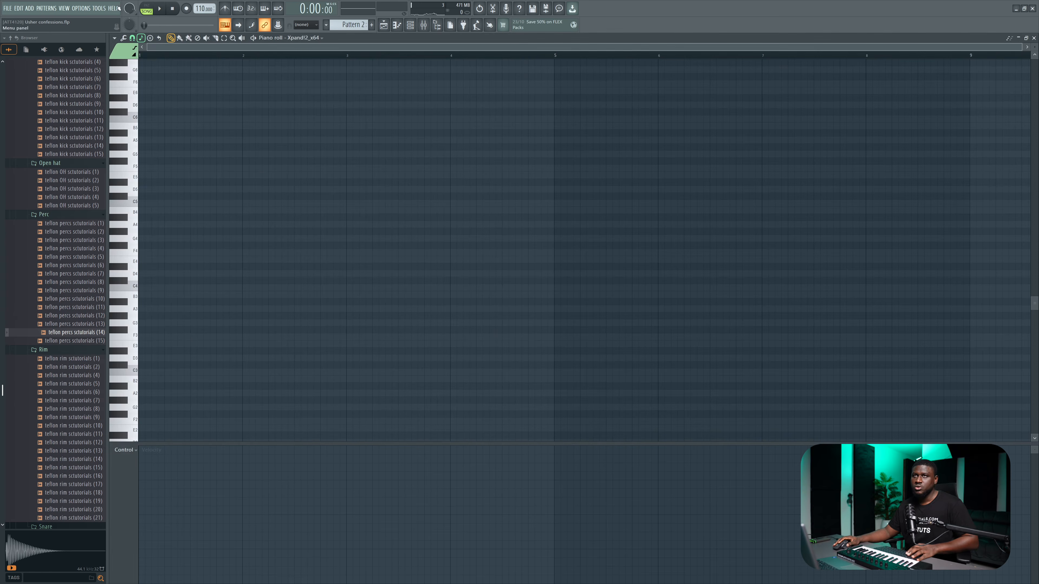
left_click(141, 39)
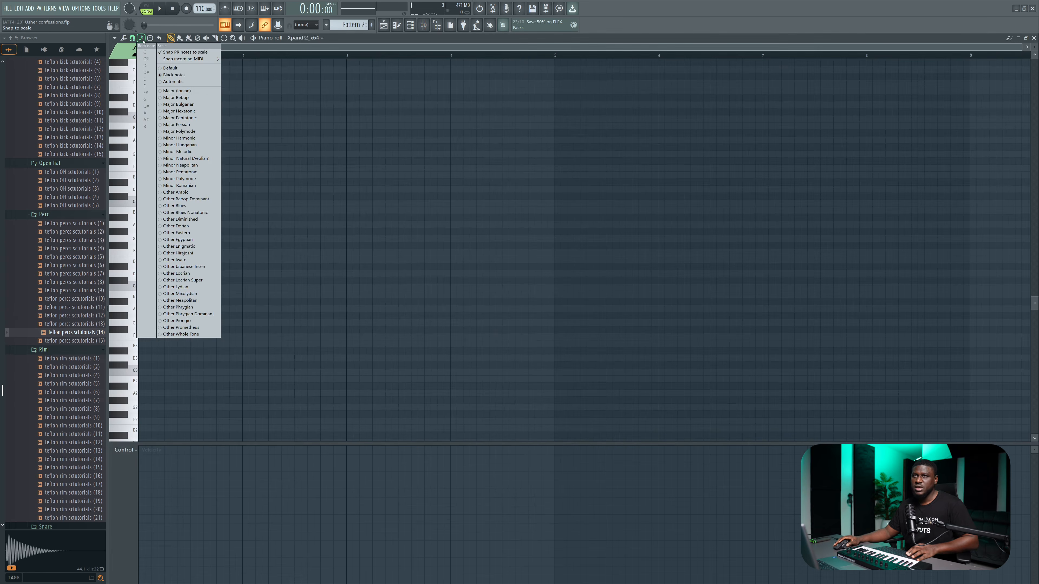
left_click(175, 91)
Enter a two-bar chord of G#4, C5 and D#5 from bar 1 and transpose it up one octave during playback
key("space")
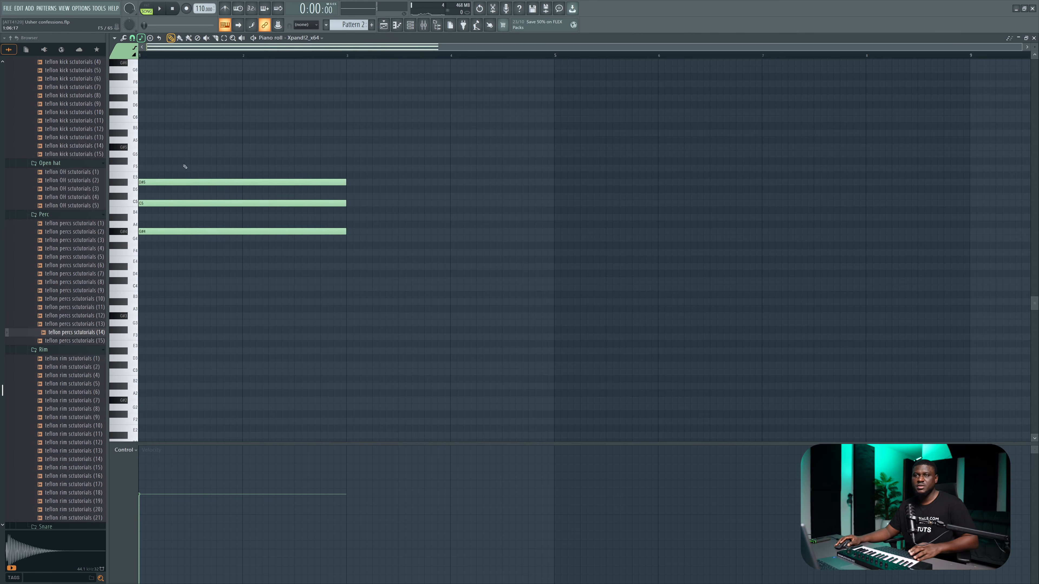
left_click_drag(203, 164, 205, 242)
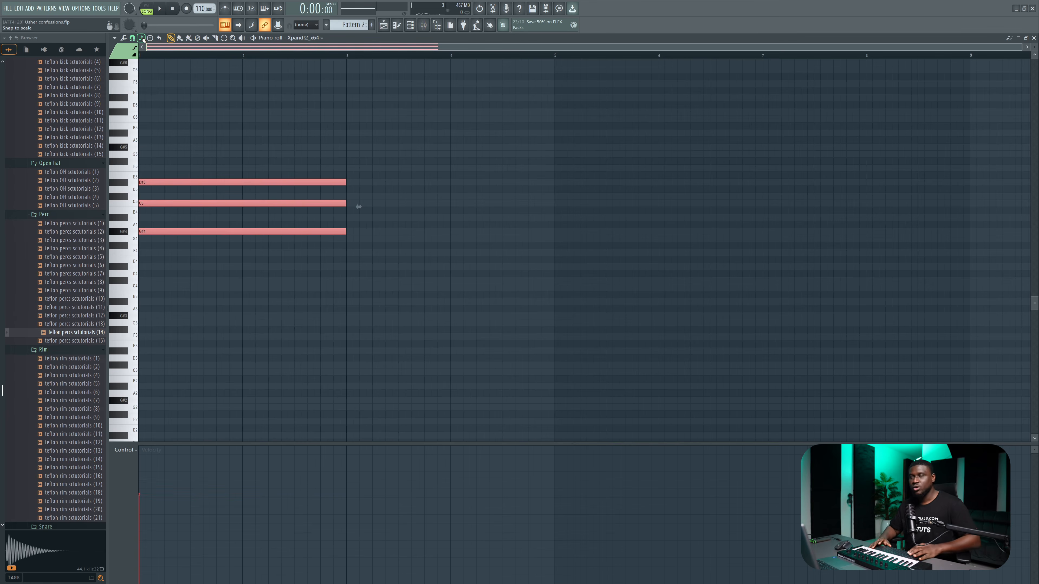
key("space")
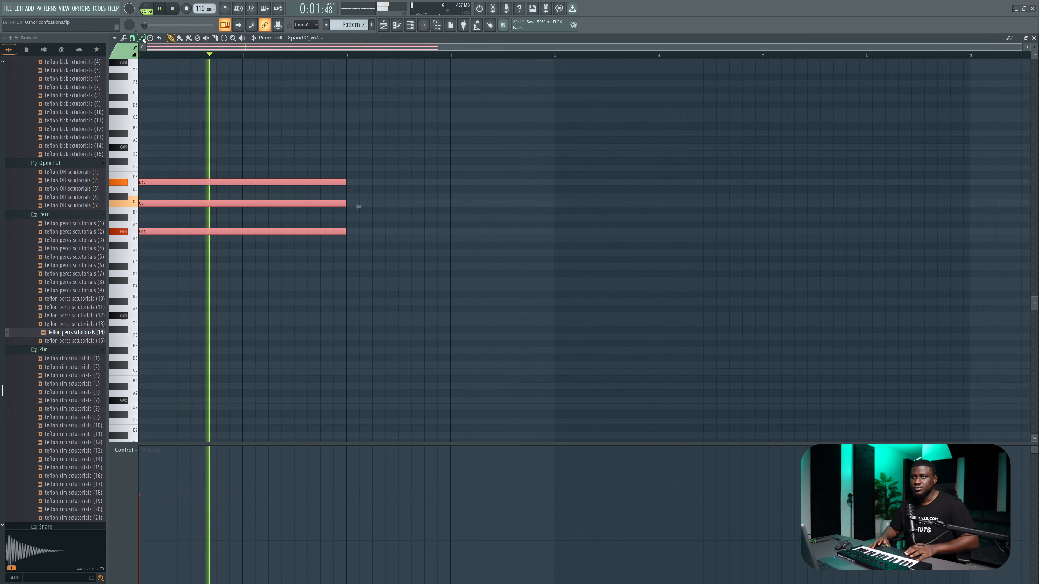
key("ctrl+Up")
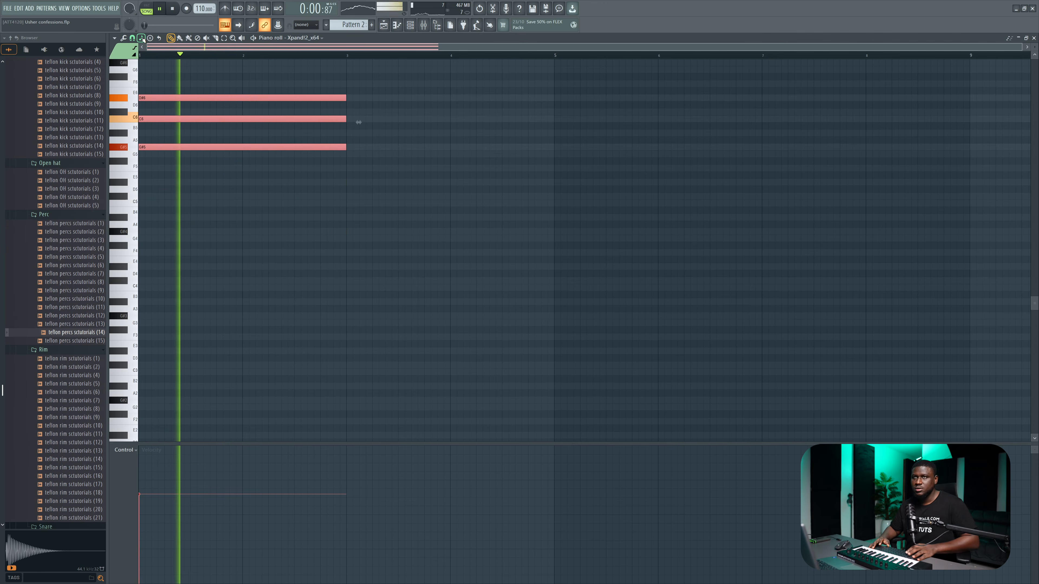
Change the first chord to a one-bar F5, G#5, C6, and add one-bar chords D#5–G5–A#5 in bar 2 and A#4–C#5–F5 in bar 3
key("space")
key("space")
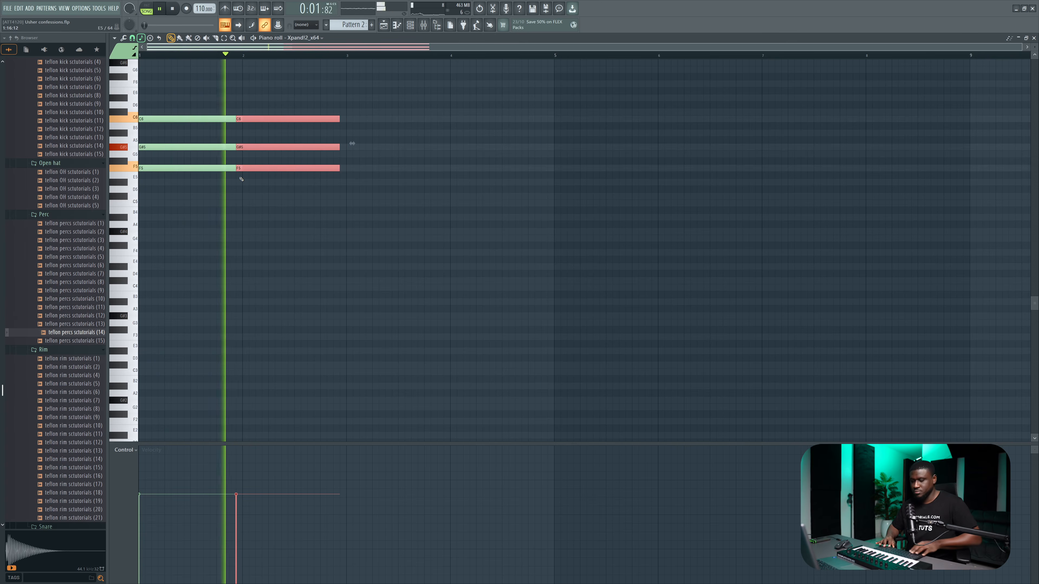
key("shift+Right")
key("shift+Down")
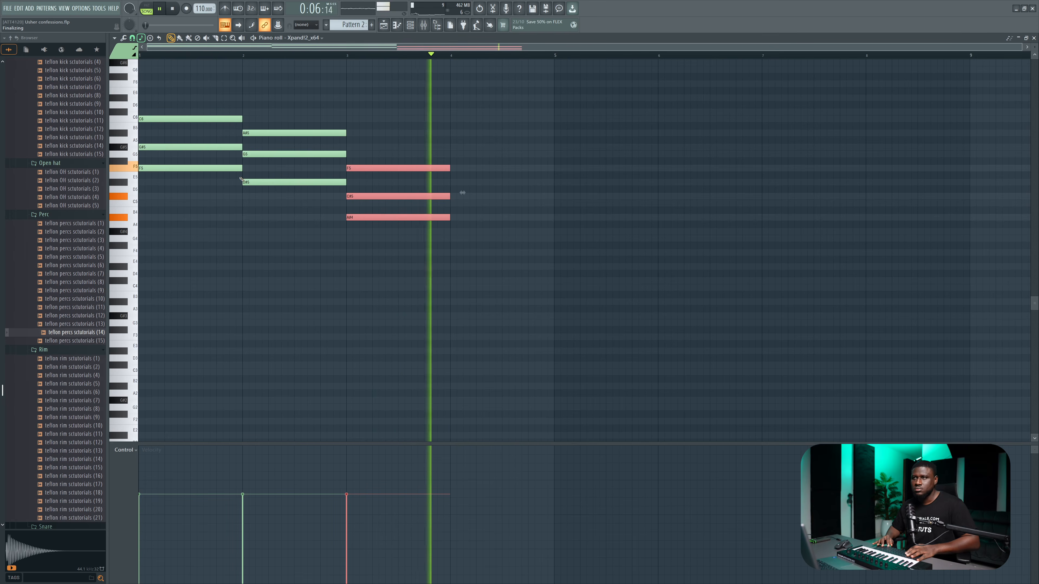
key("space")
key("space")
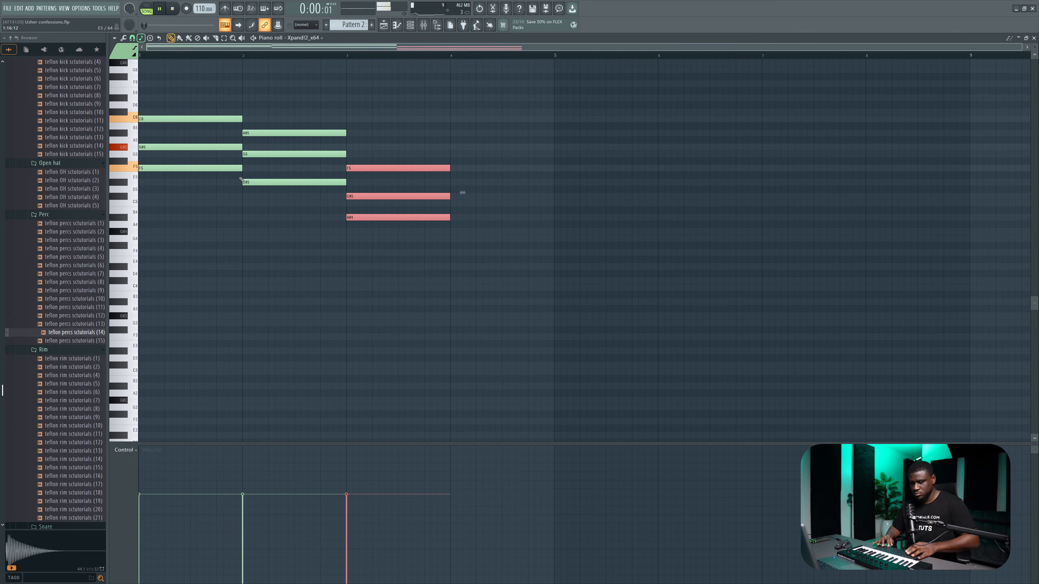
Rework the bar 3 chord to C#5, F5 and G#5, and repeat it for the first half of bar 4
key("shift+Down")
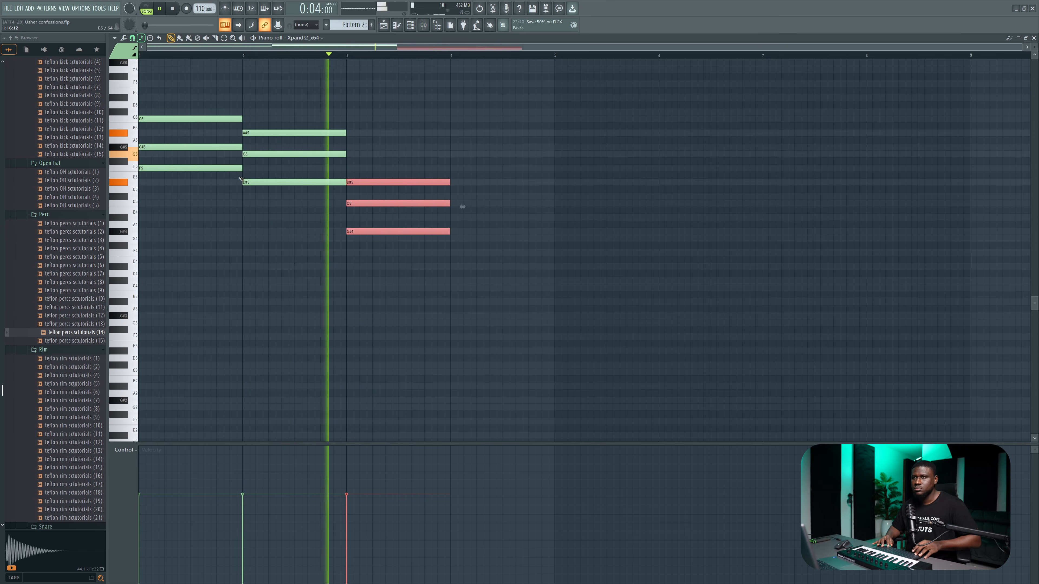
key("space")
key("space")
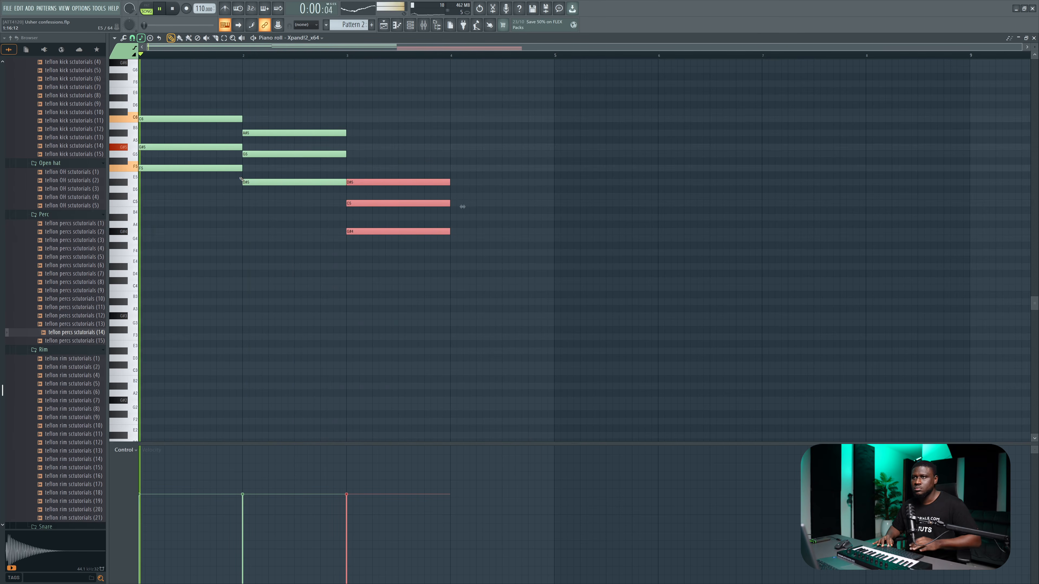
key("shift+Up")
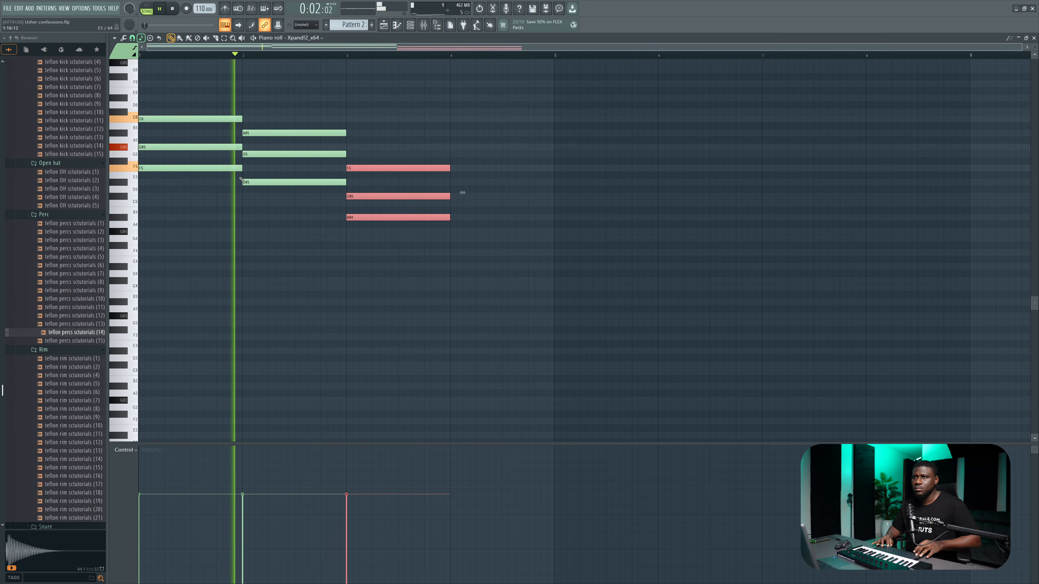
key("ctrl+b")
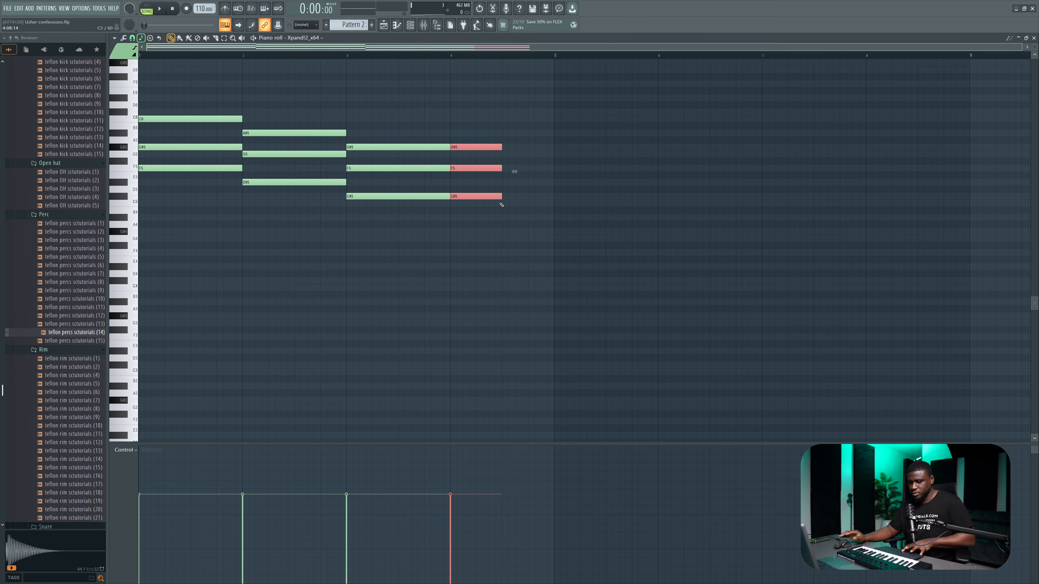
Add a half-bar chord of D#5, G5 and A#5 at the end of bar 4, trying it one scale step higher as well
key("shift+Up")
key("shift+Up")
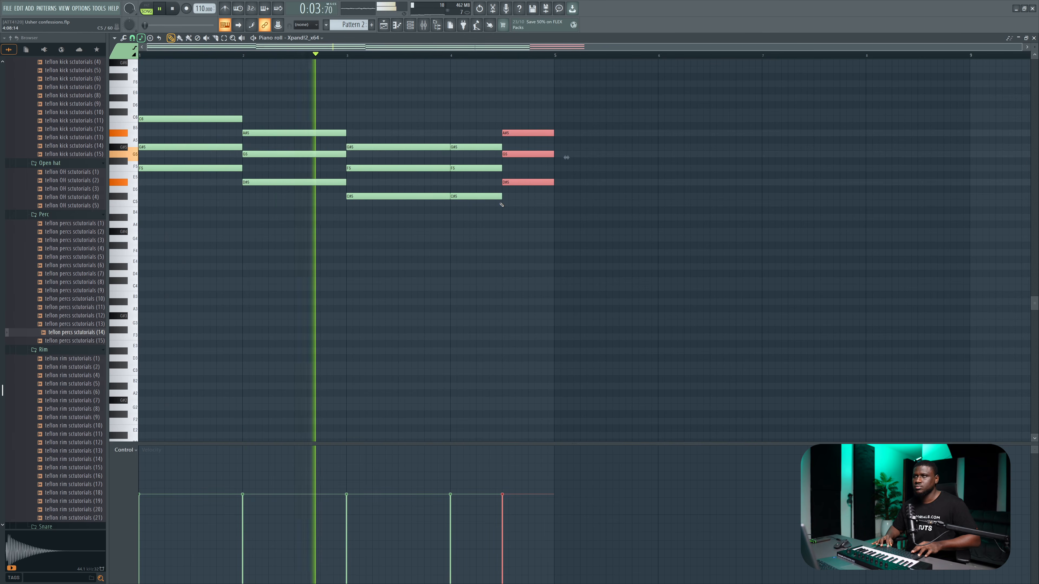
key("shift+Up")
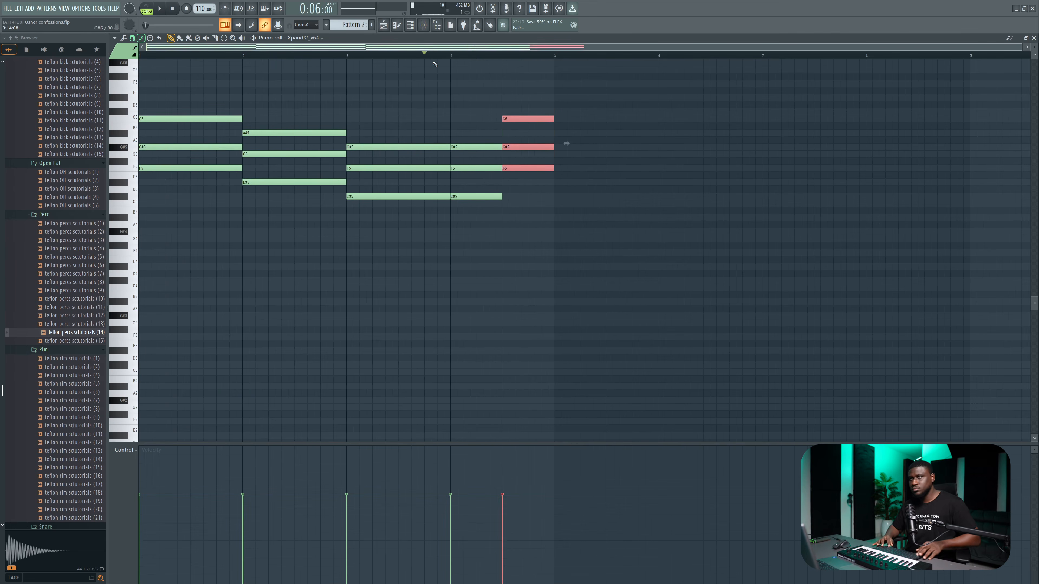
key("space")
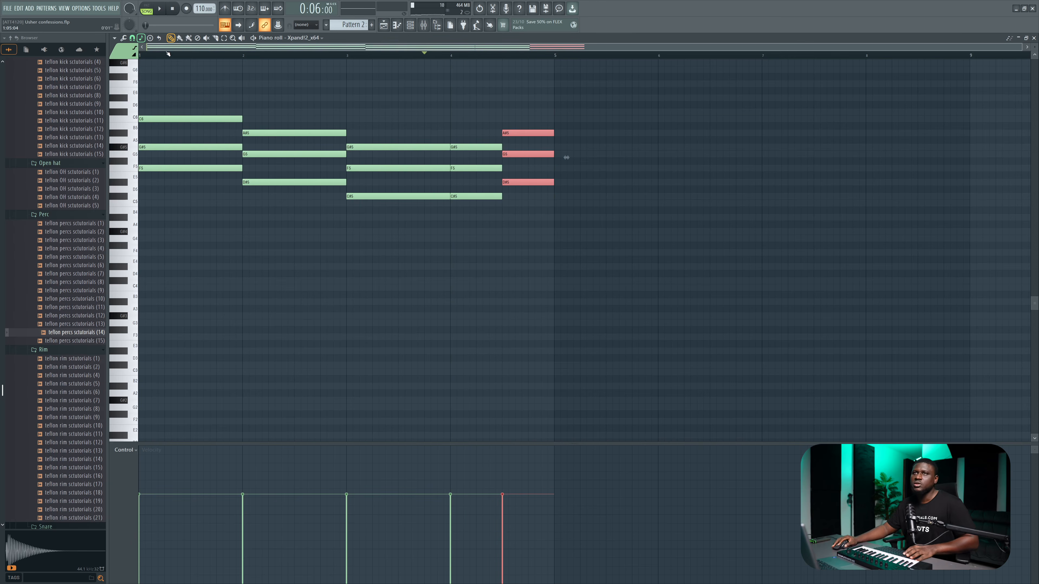
Place Pattern 2 on Track 11 from bar 1 of the playlist and play the loop
left_click(387, 24)
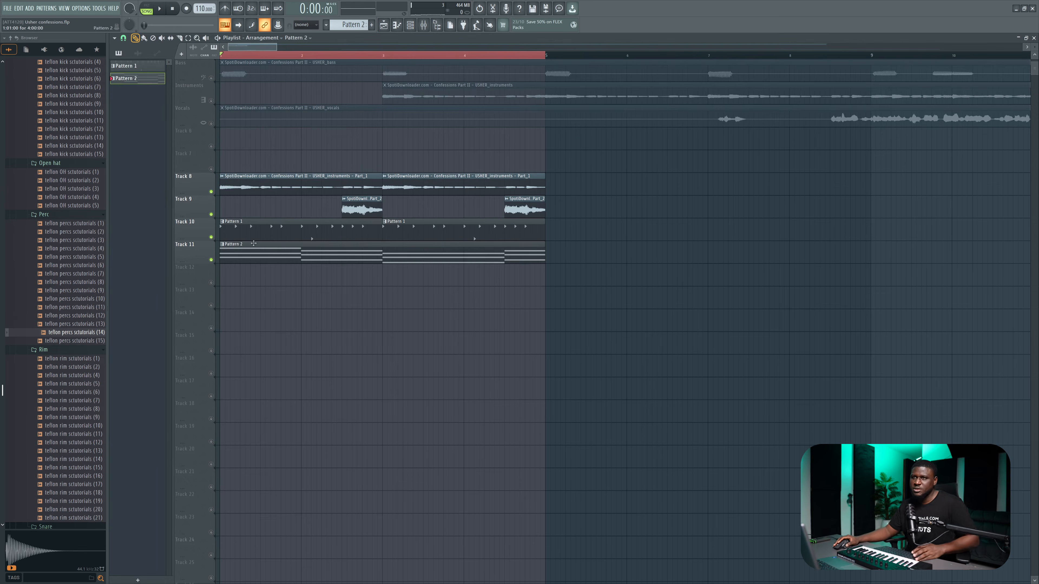
left_click(272, 190)
key("space")
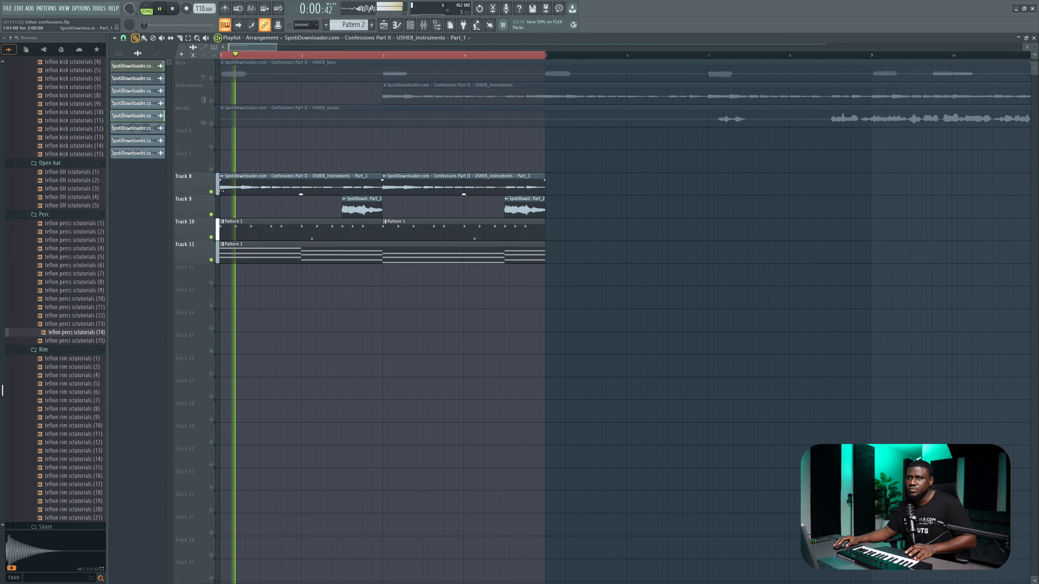
Trim the first beat off both instrumental clips on Track 8 while the loop plays
key("space")
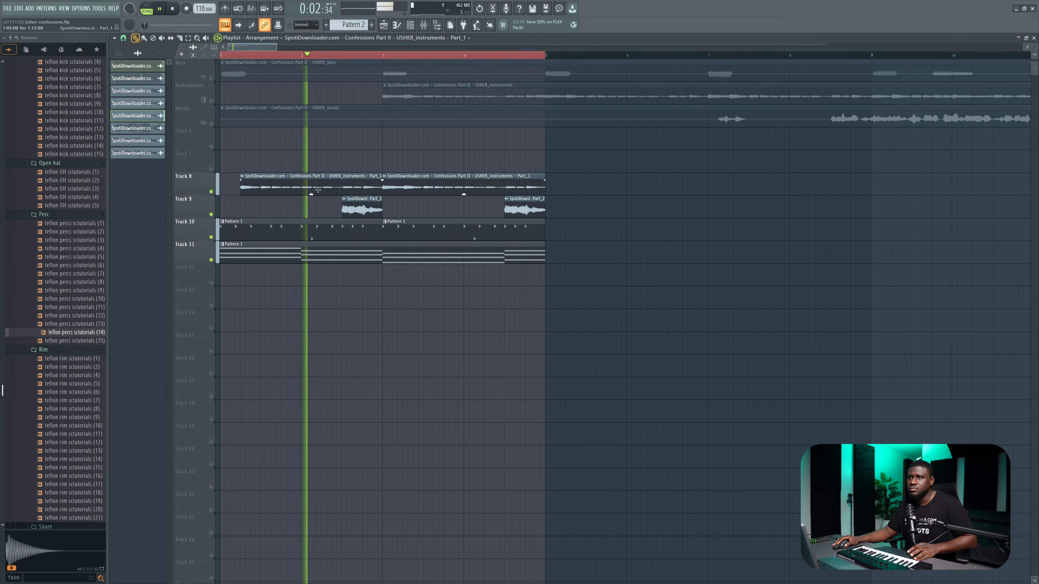
left_click(395, 189)
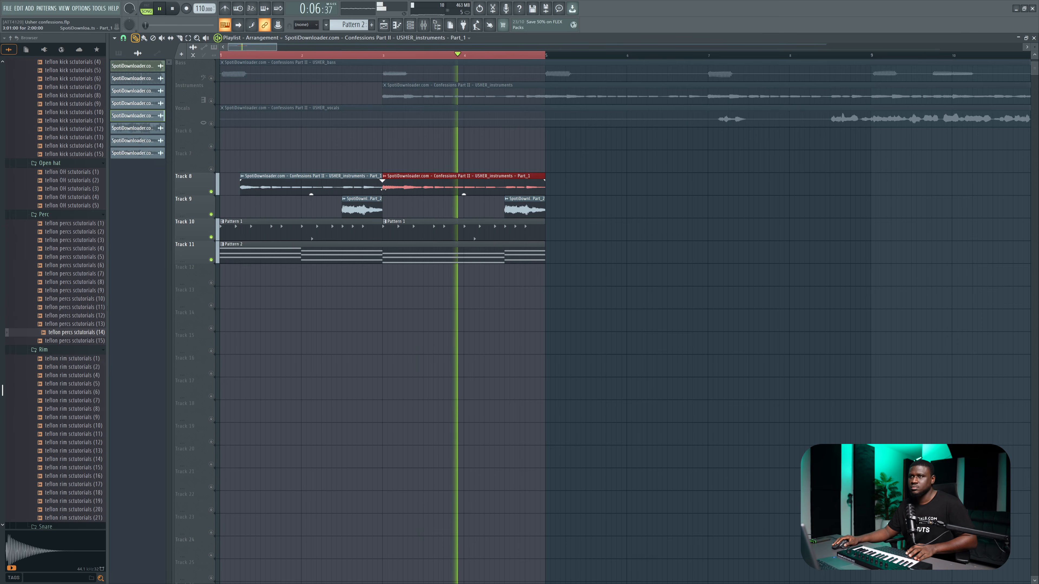
key("space")
Split the first Track 8 instrumental clip at bar 2 and trim the first beat off its second piece
key("space")
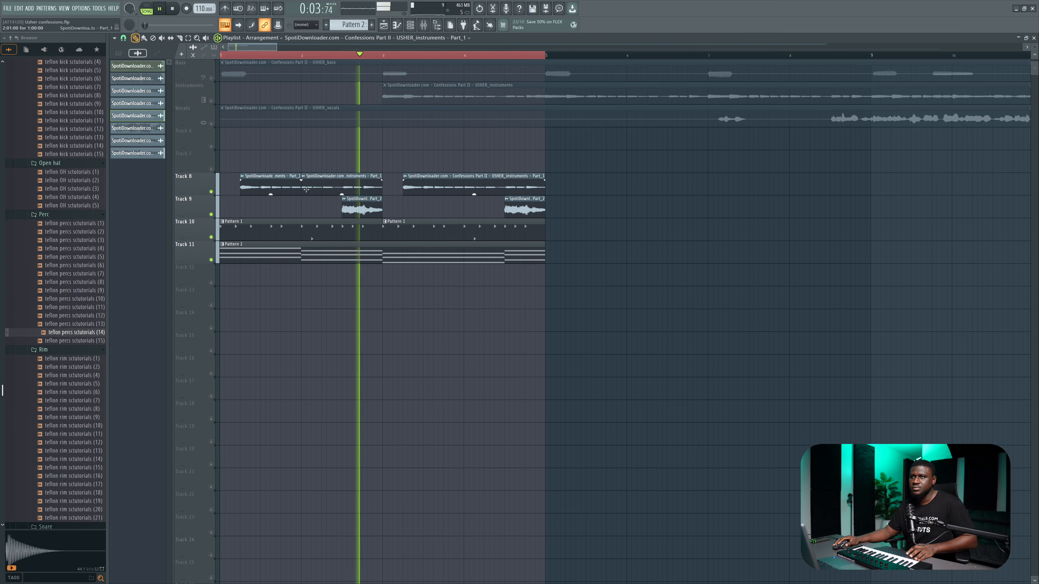
left_click_drag(286, 187, 366, 189)
key("space")
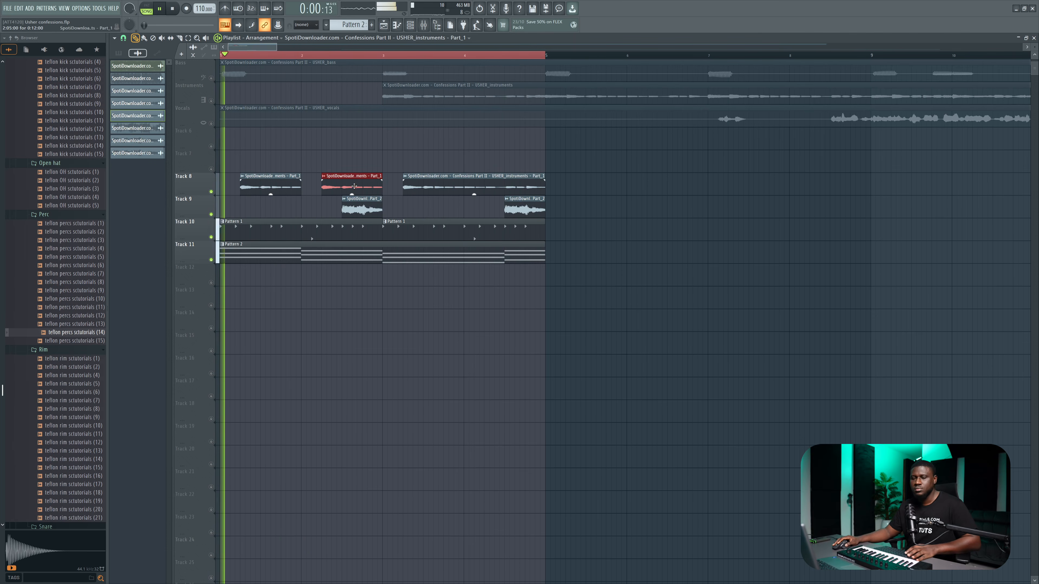
Replace the Track 8 instrumental clip in bars 3 and 4 with copies of the two trimmed clips, starting one beat into bar 3
right_click(424, 187)
key("space")
left_click_drag(389, 151, 265, 195)
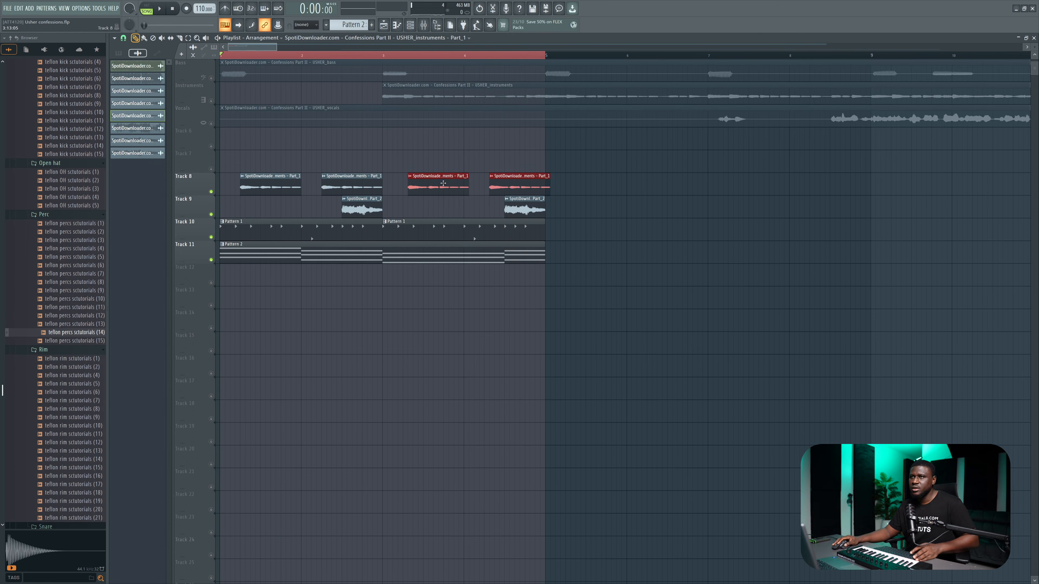
left_click(333, 291, "ctrl")
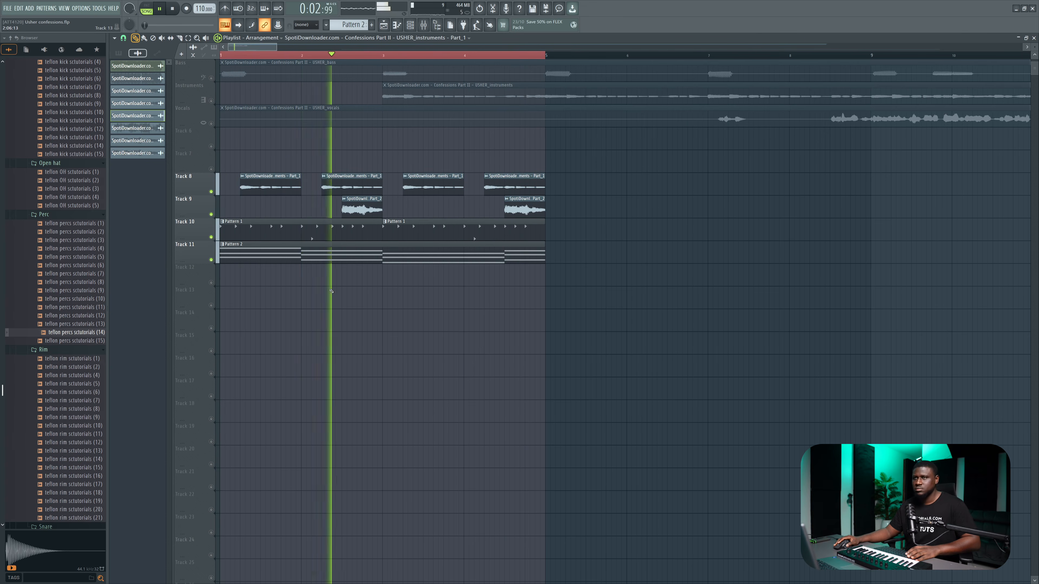
Add a short fade-in to all four Track 8 instrumental clips while the loop plays
left_click_drag(237, 157, 574, 188)
right_click(243, 181)
left_click(236, 171)
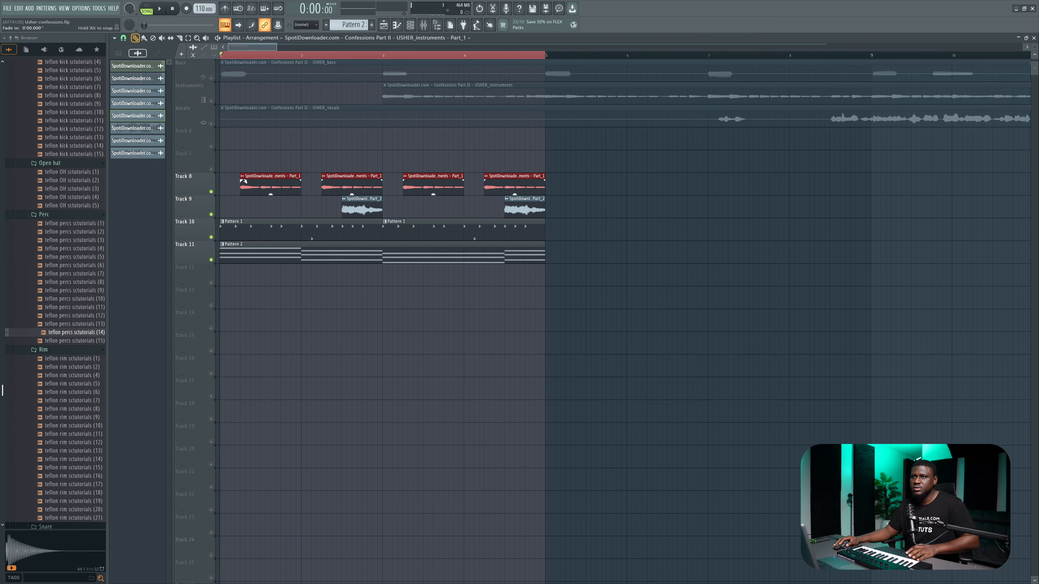
left_click_drag(254, 180, 253, 180)
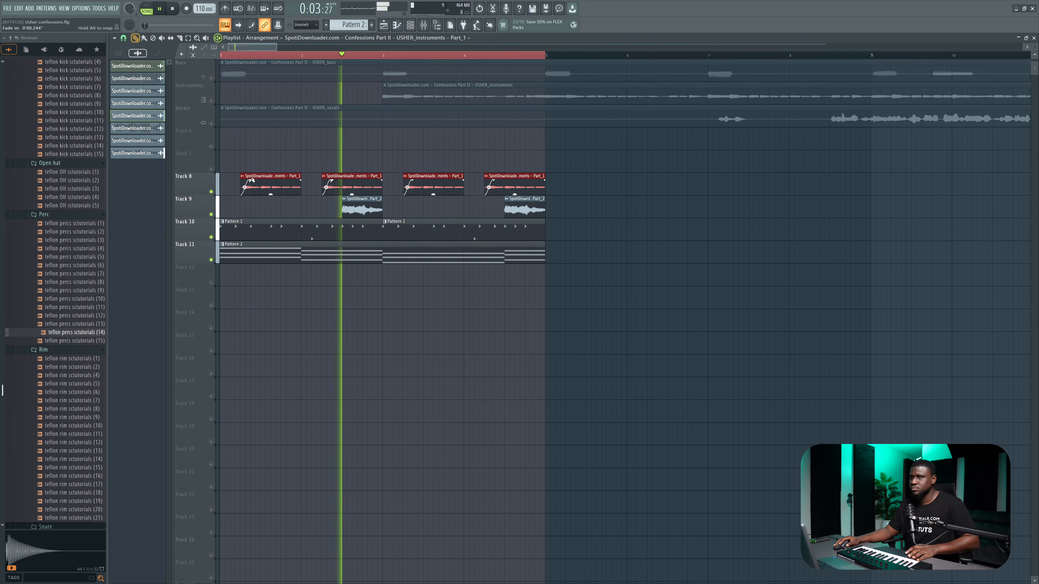
left_click_drag(251, 181, 247, 180)
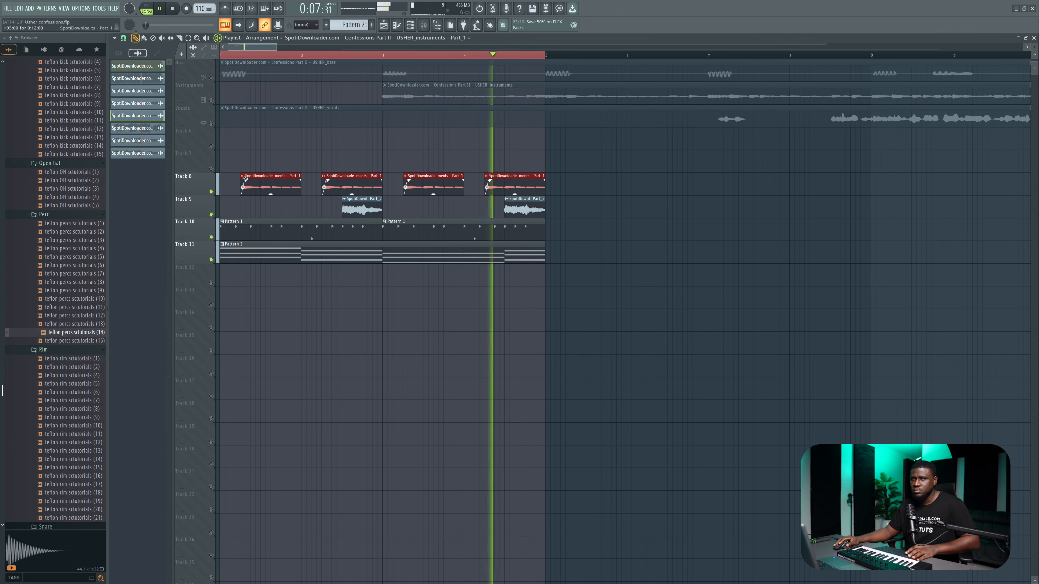
left_click(306, 156, "ctrl")
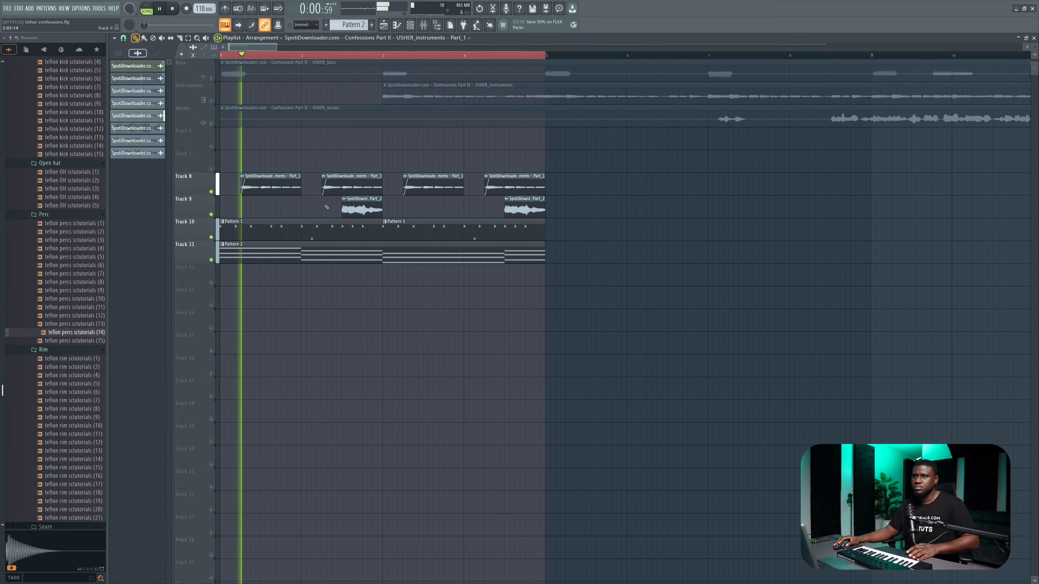
Add one-bar top notes above the first two Xpand!2 chords of Pattern 2: G#6 in bar 1 and G6 in bar 2
double_click(288, 255)
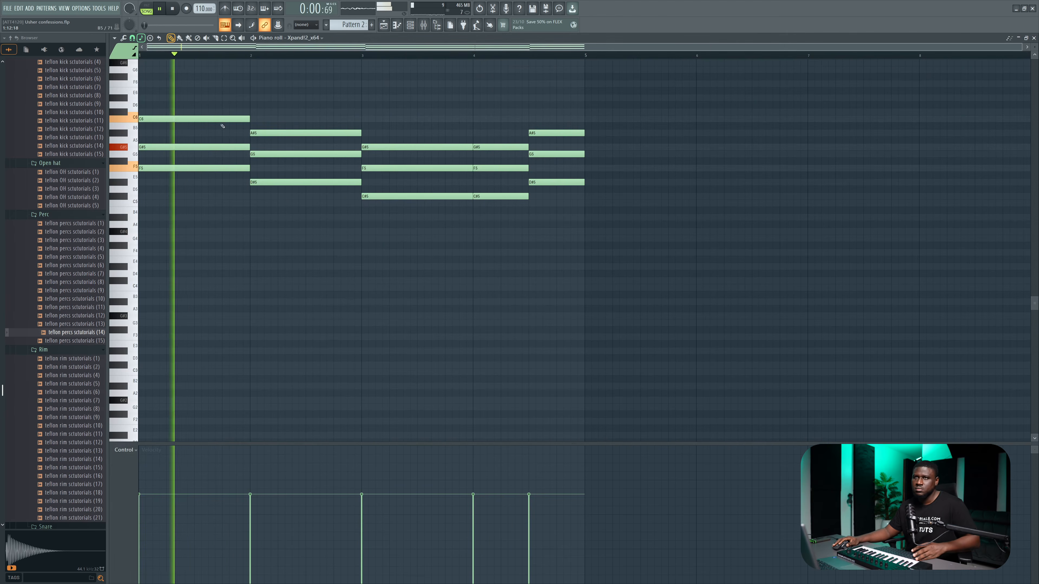
key("space")
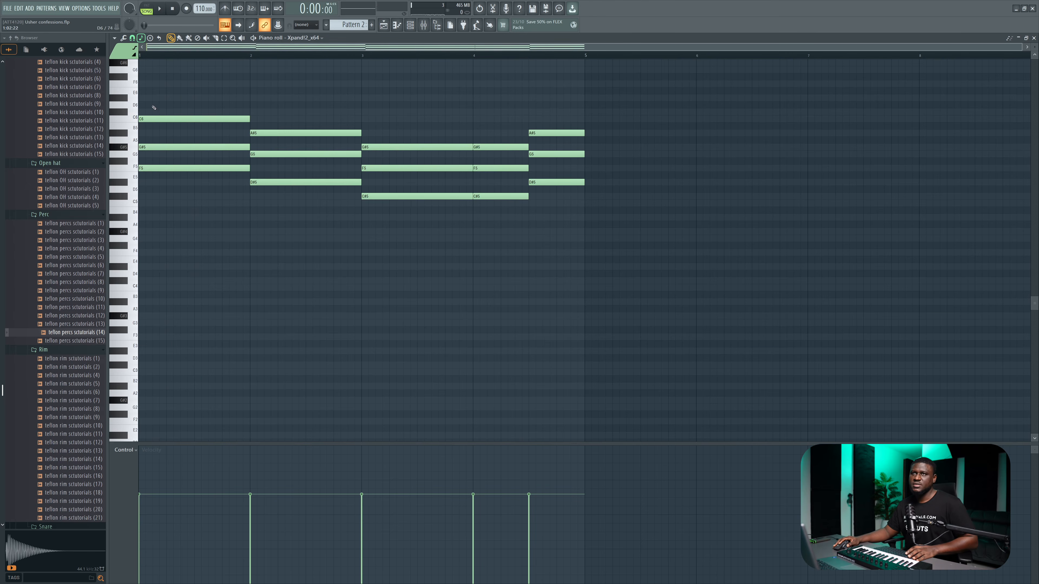
key("space")
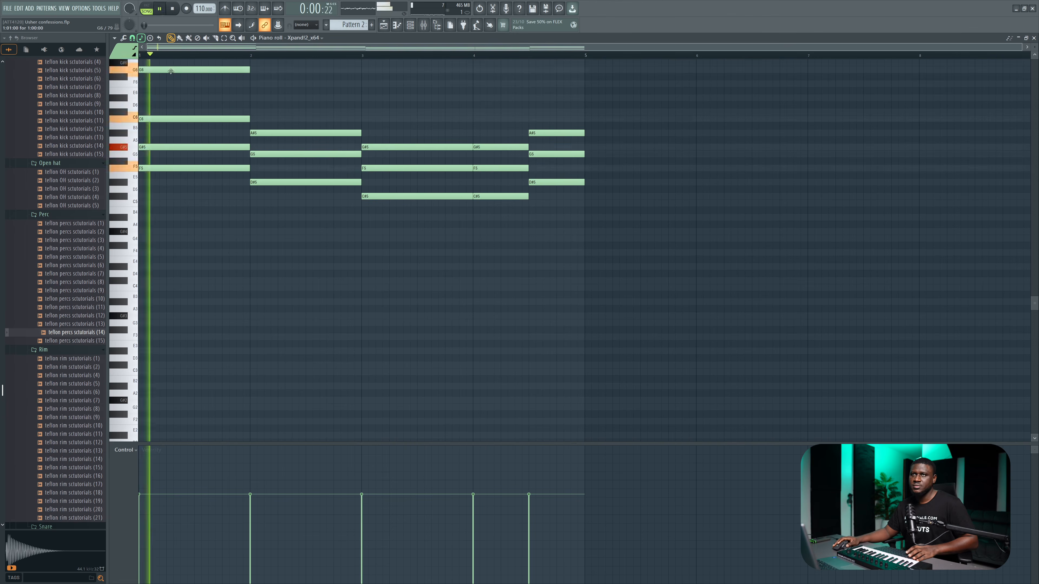
scroll(176, 80, "up", 2)
key("space")
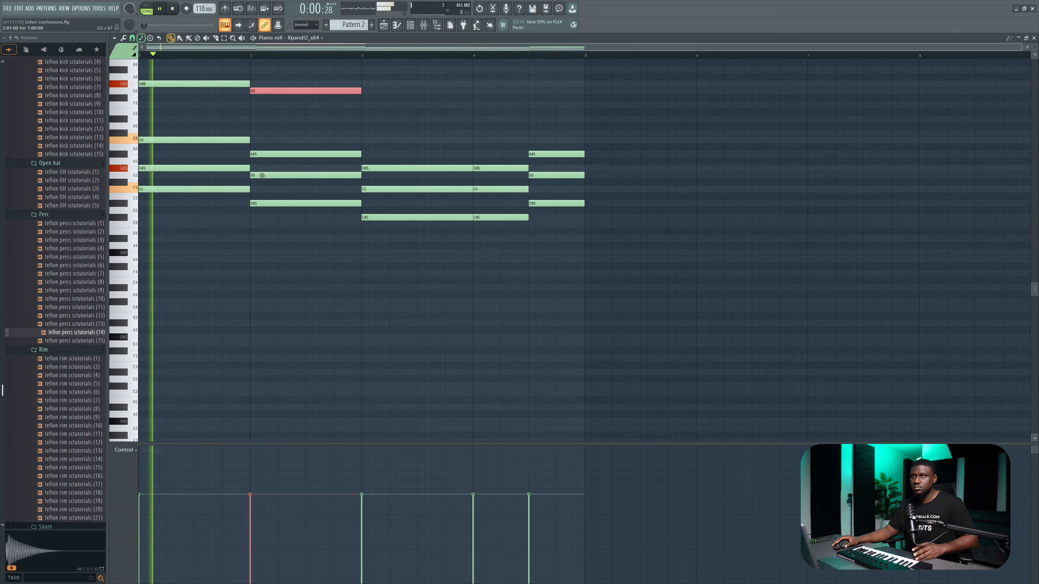
Duplicate the middle notes of the last three chords, F5, F5 and G5, one octave higher in bars 3 and 4
scroll(262, 175, "up", 3)
left_click_drag(362, 244, 527, 215)
left_click(532, 217, "ctrl+shift")
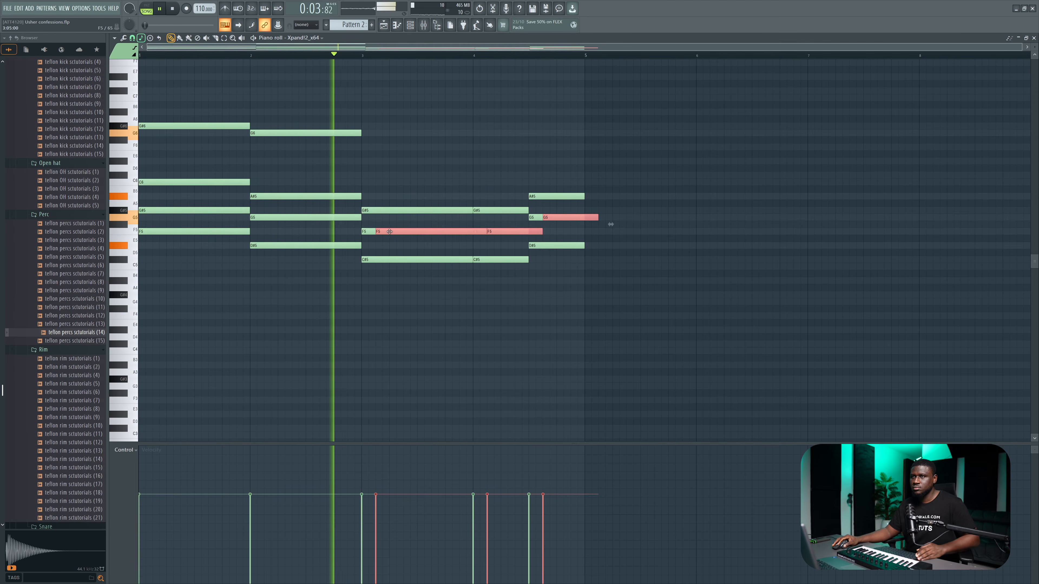
key("ctrl+Up")
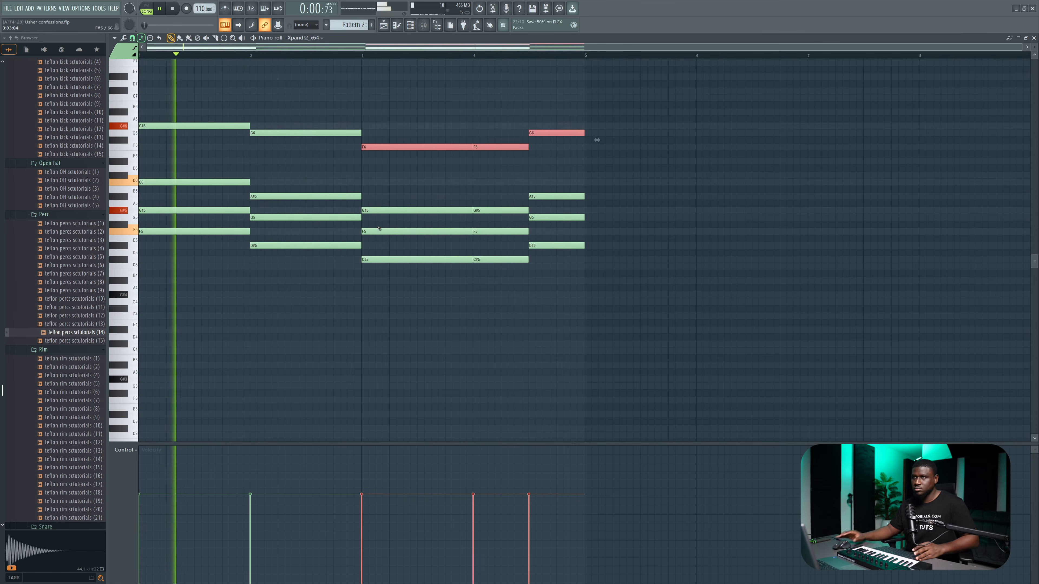
Transpose all Xpand!2 chord notes in Pattern 2 down one octave and play the loop
left_click(521, 178)
key("space")
key("ctrl+z")
key("space")
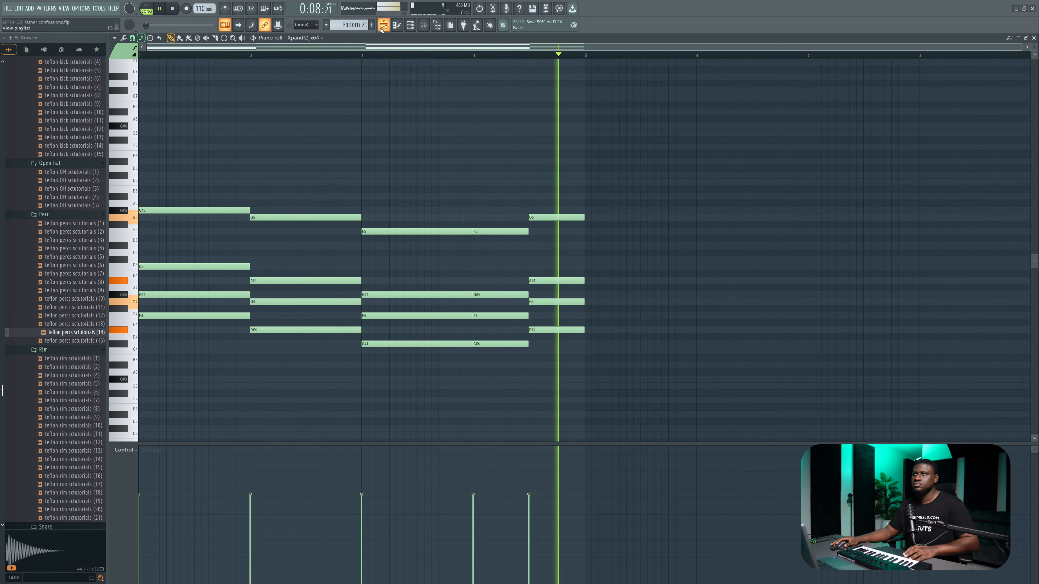
Return to the playlist and lengthen the fade-ins of the Track 8 instrumental clips to about 0.29 seconds
key("F5")
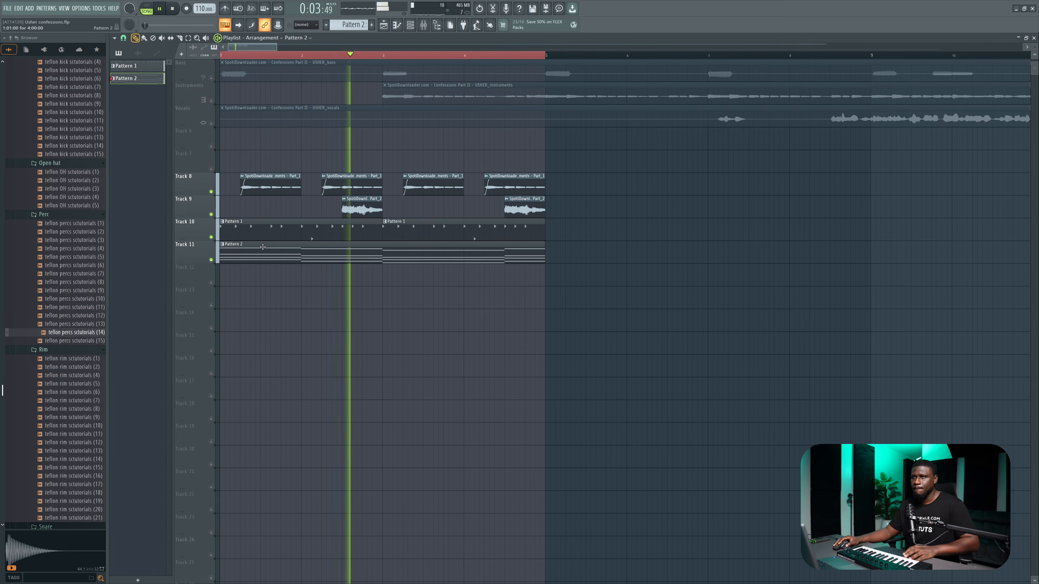
left_click_drag(246, 180, 252, 180)
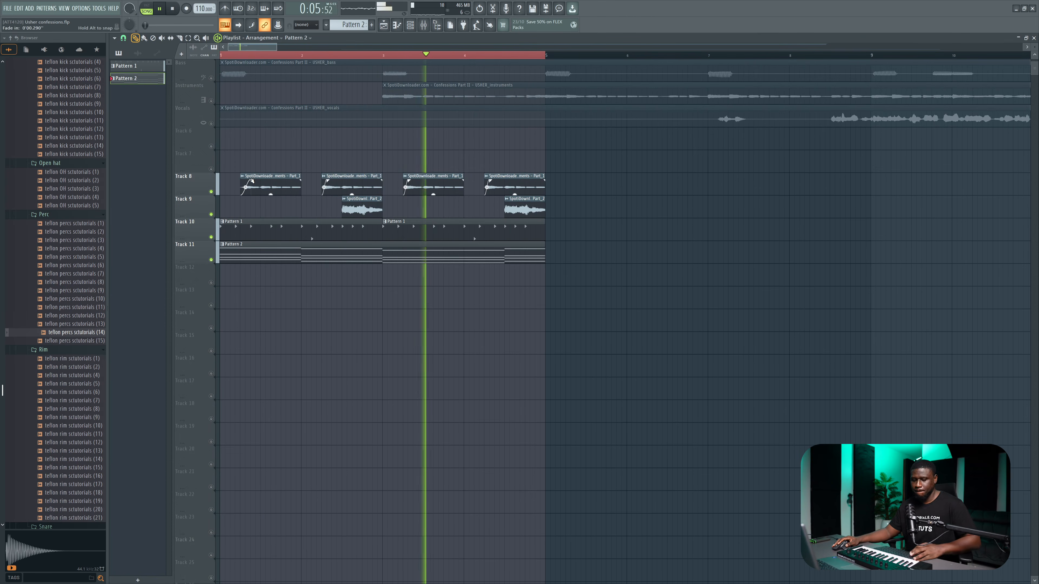
key("space")
Add a TRITON_Extreme instrument channel with the Wiked SINE Bass preset and close its window
key("F6")
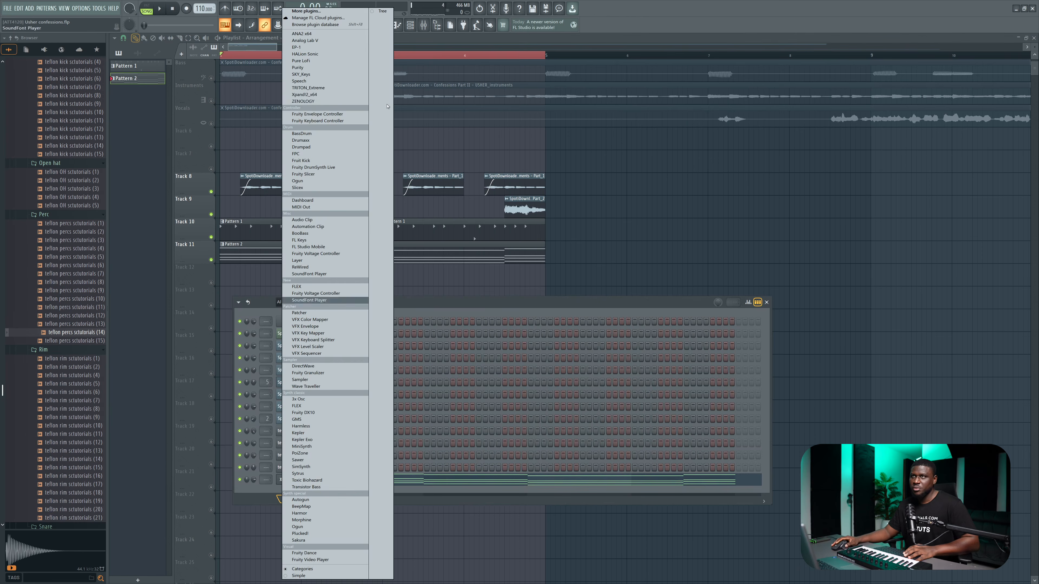
left_click(315, 89)
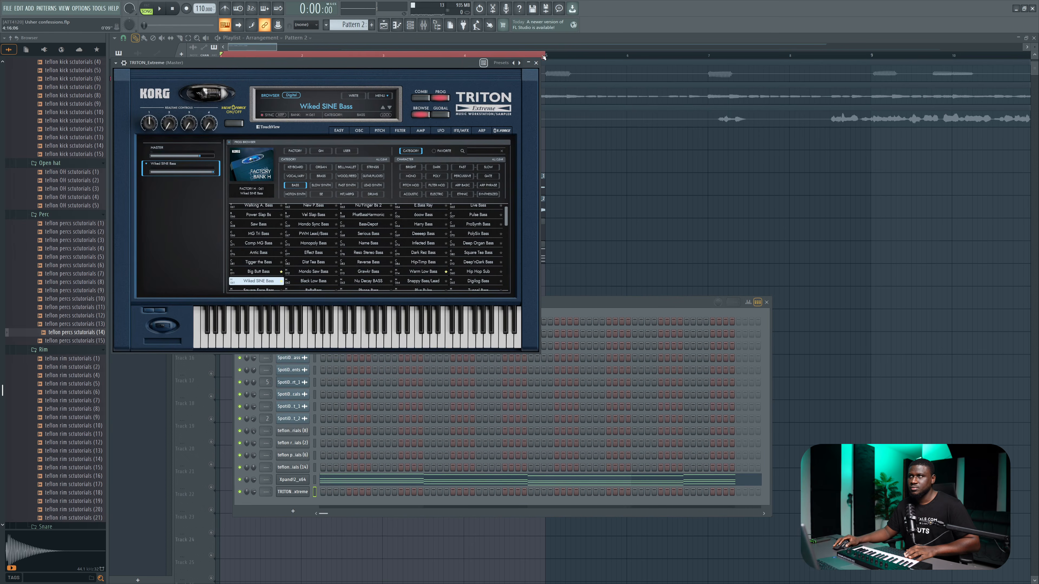
left_click(536, 63)
In the TRITON_Extreme piano roll, draw bass notes F4, D#4, C#4, C#4 and D#4 along the chords' lowest notes and play them
right_click(293, 493)
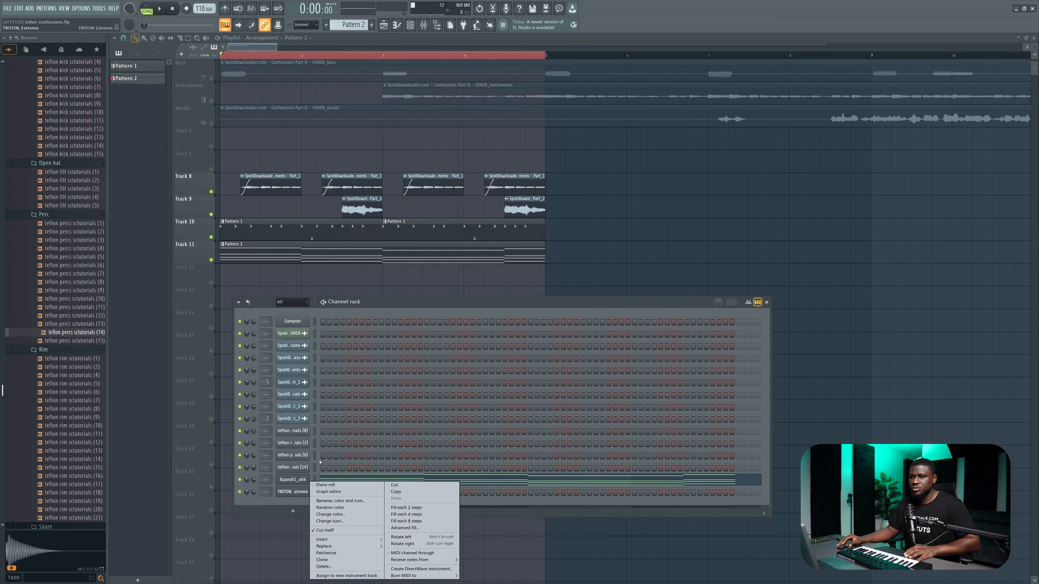
left_click(326, 486)
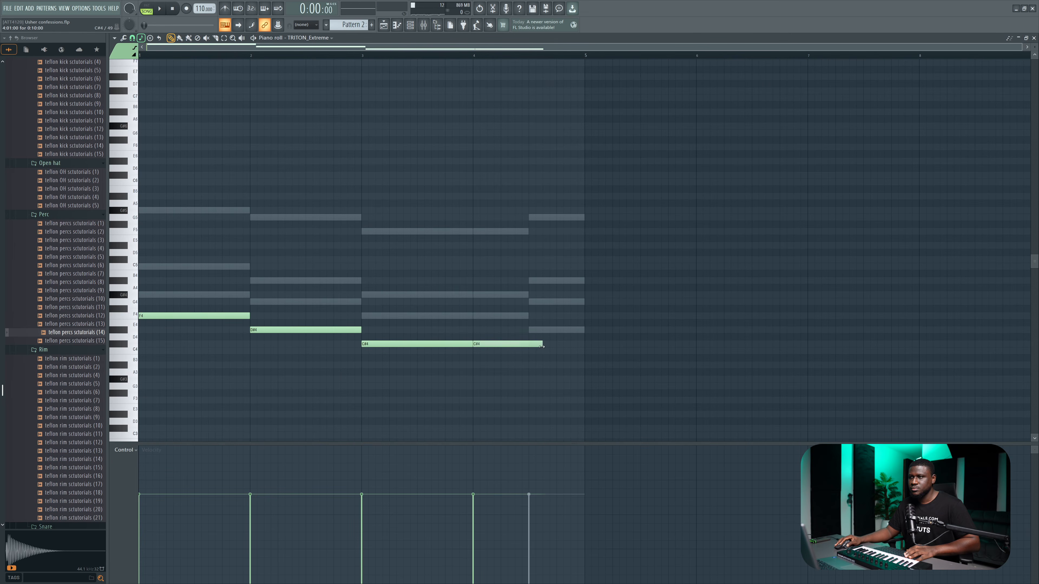
key("space")
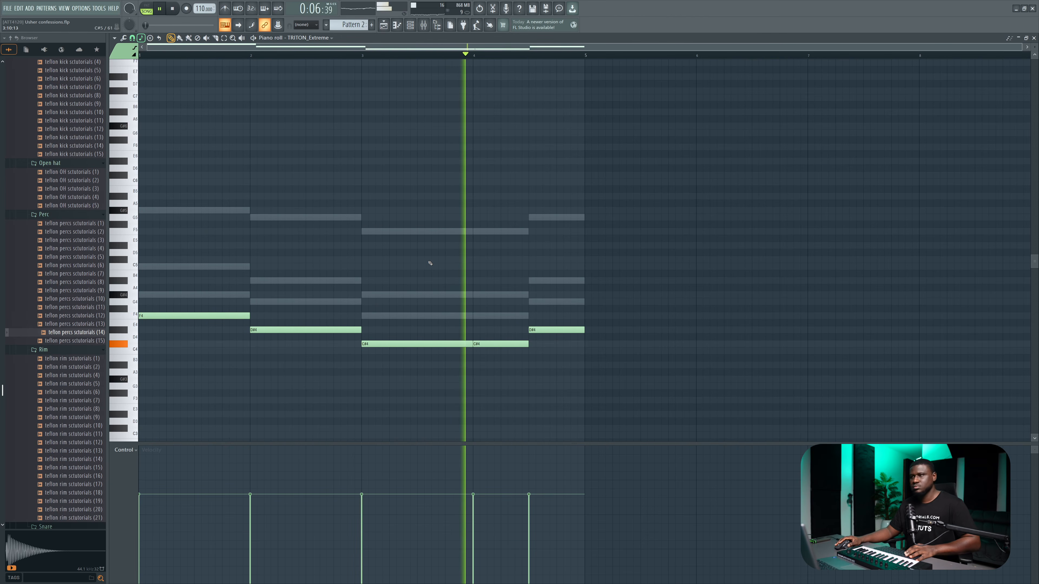
key("space")
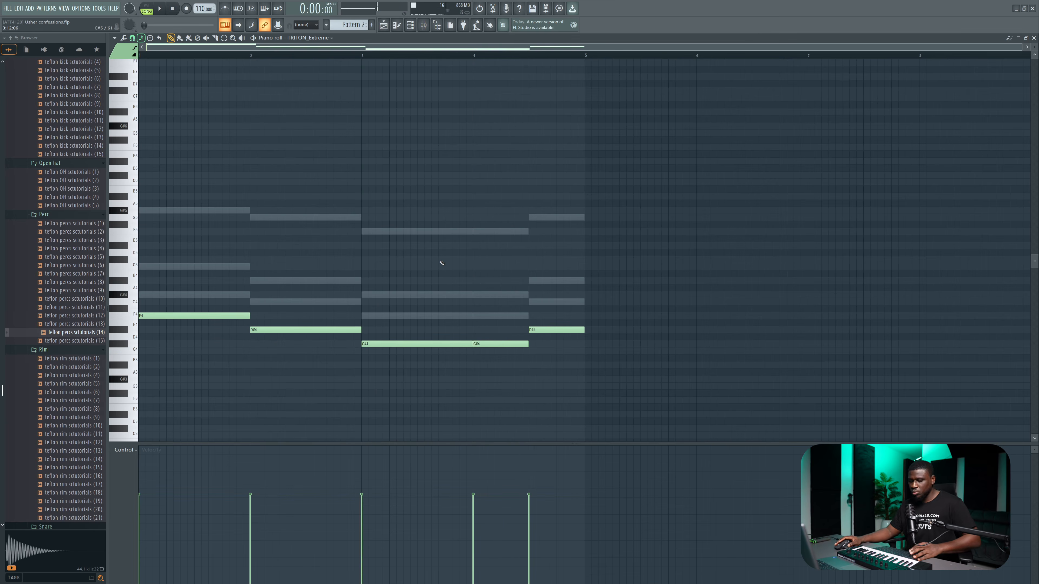
Transpose all TRITON_Extreme bass notes down one octave and play the loop
left_click_drag(237, 277, 519, 393)
left_click(356, 227, "ctrl")
scroll(358, 228, "right", 1)
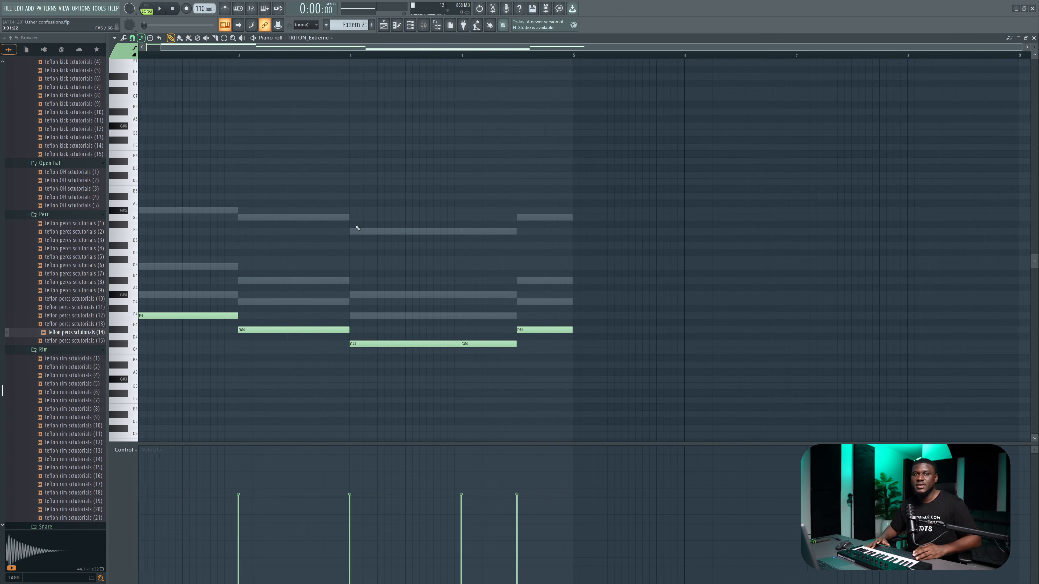
key("ctrl+Down")
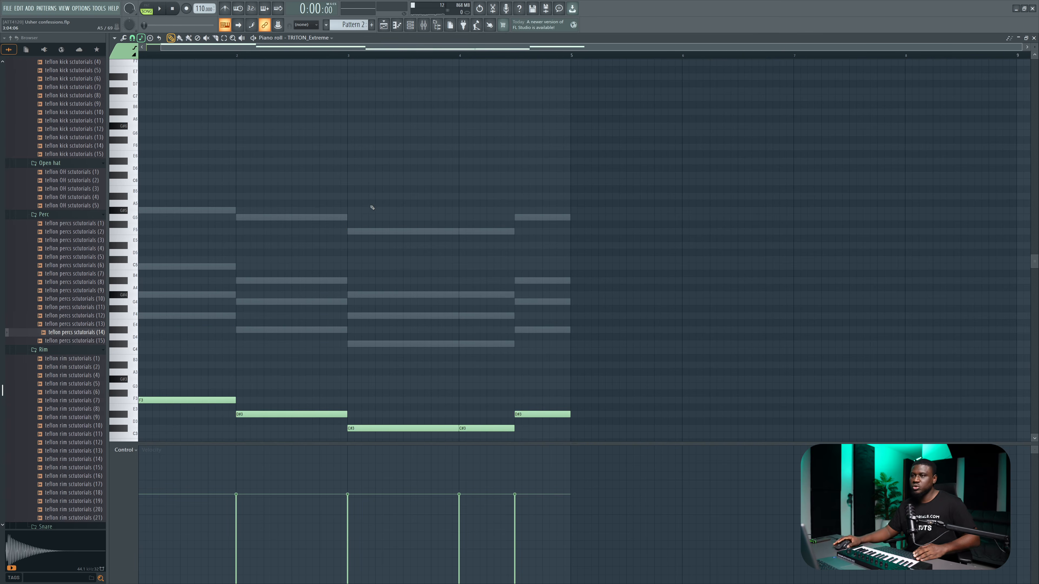
scroll(373, 208, "left", 1)
scroll(374, 208, "down", 2)
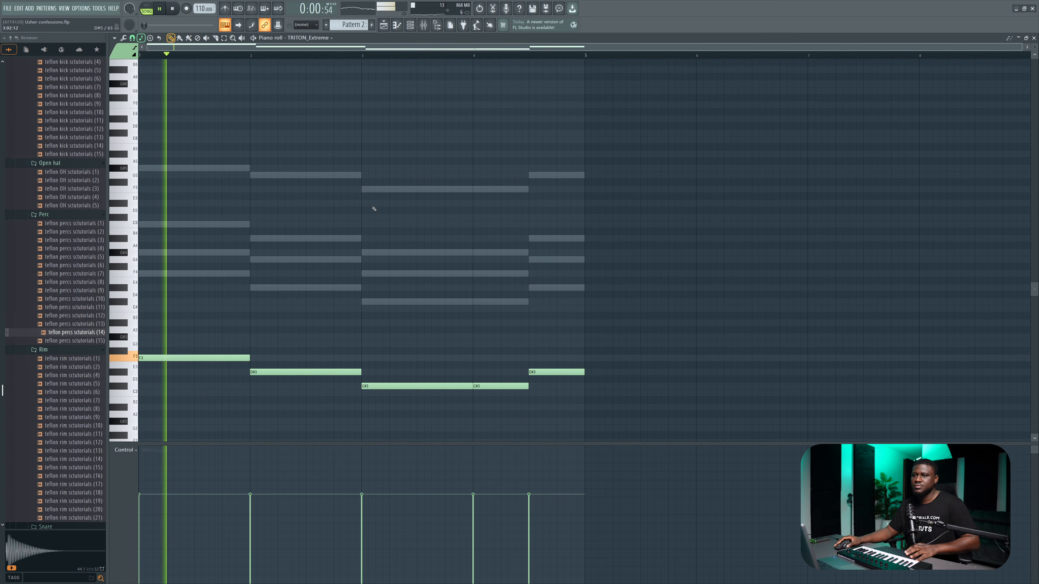
left_click(410, 25)
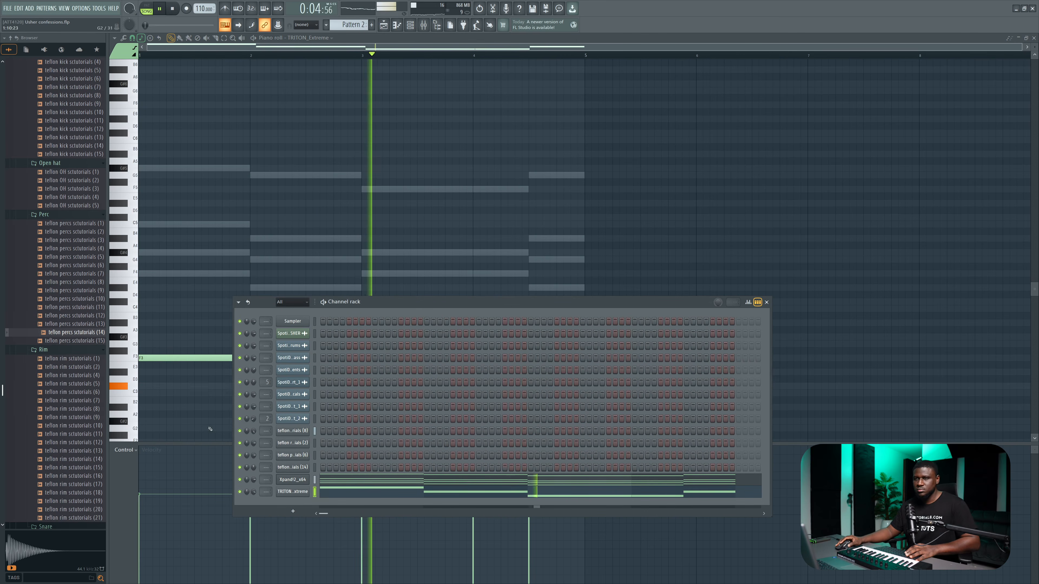
right_click(195, 393)
key("space")
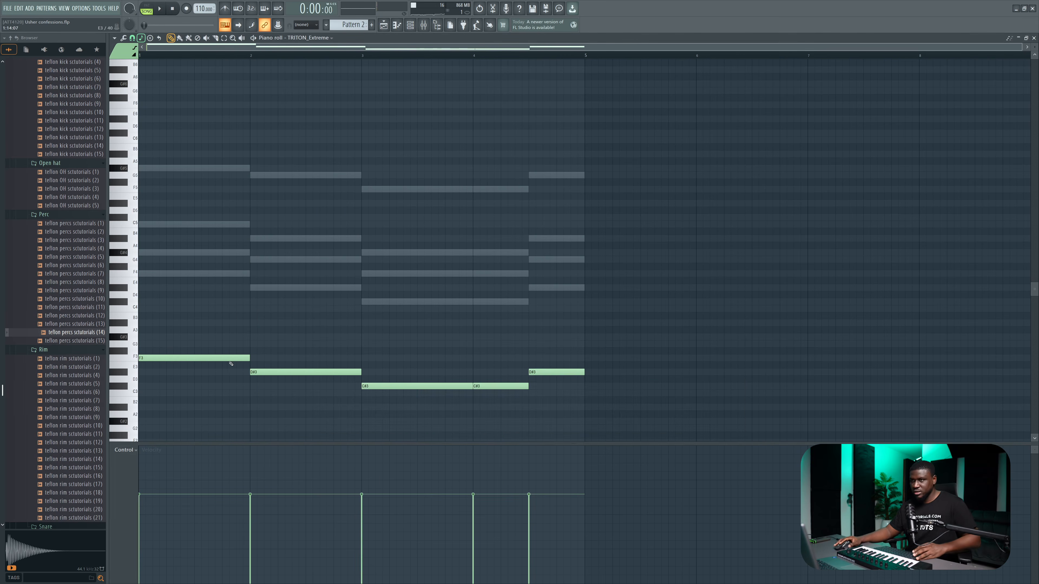
Raise the two C# bass notes in bars 3 and 4 by one octave and play the loop
left_click_drag(423, 348, 492, 407)
key("ctrl+Up")
key("space")
Try raising the D# bass notes in bars 2 and 4 by one octave
left_click_drag(308, 362, 309, 382)
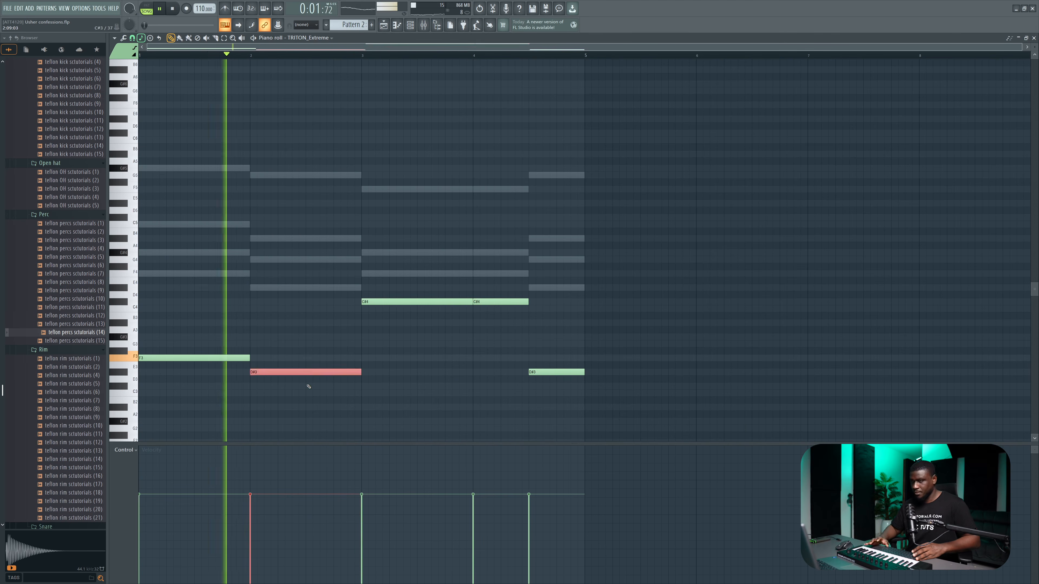
key("ctrl+Up")
key("ctrl+s")
left_click_drag(523, 355, 624, 395)
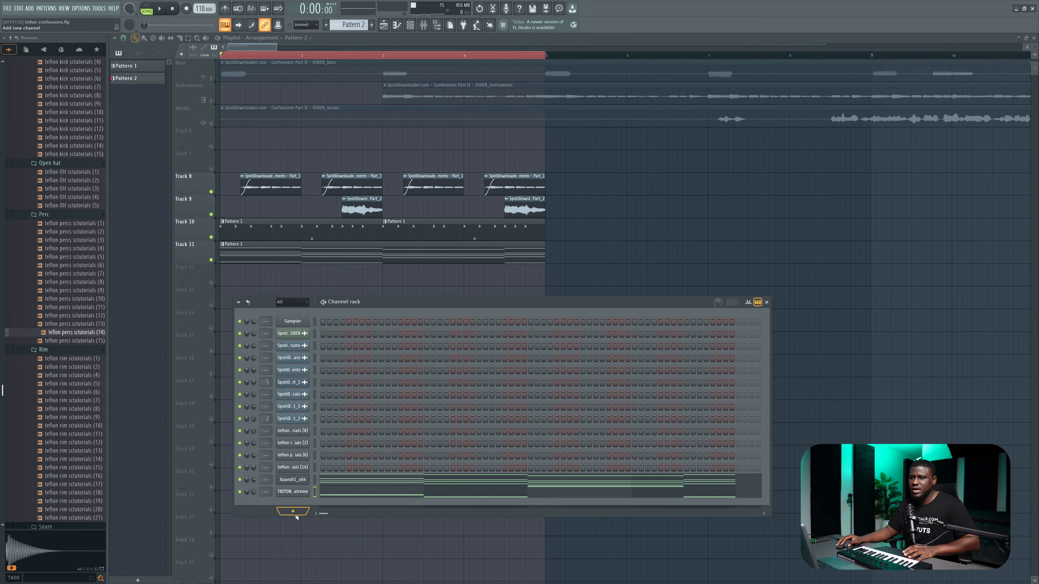
Add a Pure LoFi instrument channel with the Little Pleasures preset and close its window
left_click(292, 513)
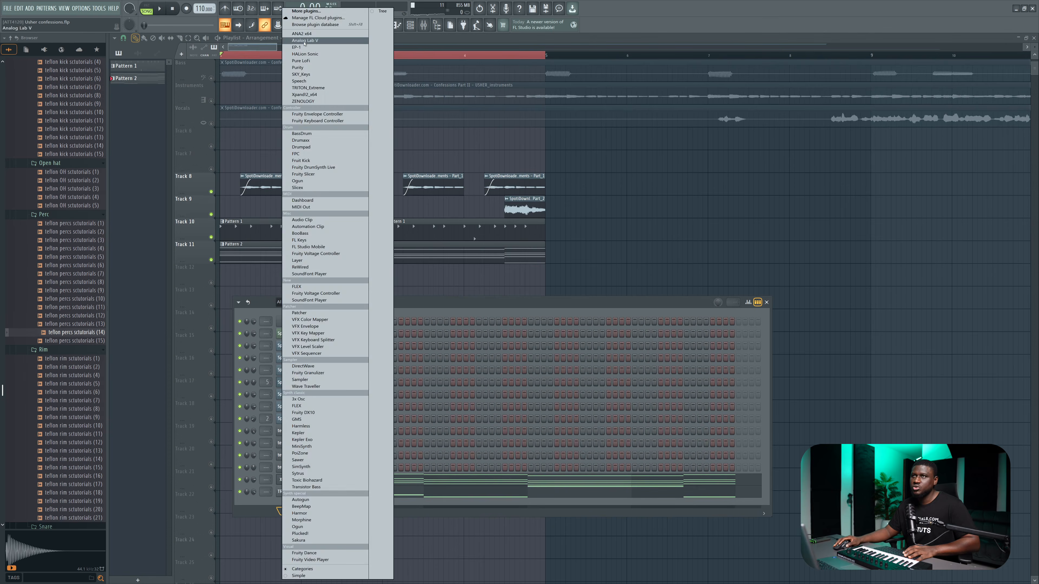
left_click(299, 81)
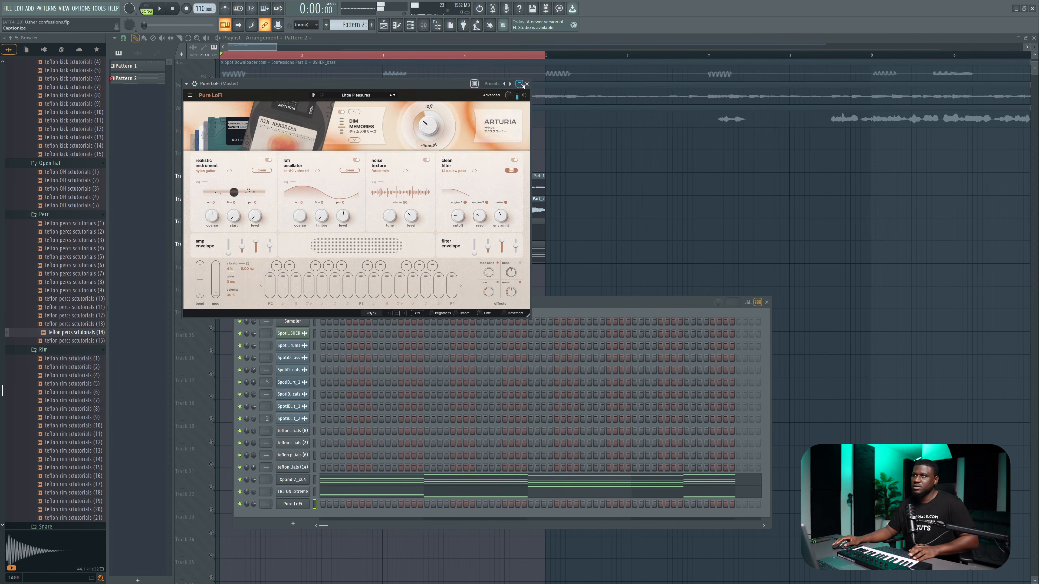
left_click(527, 84)
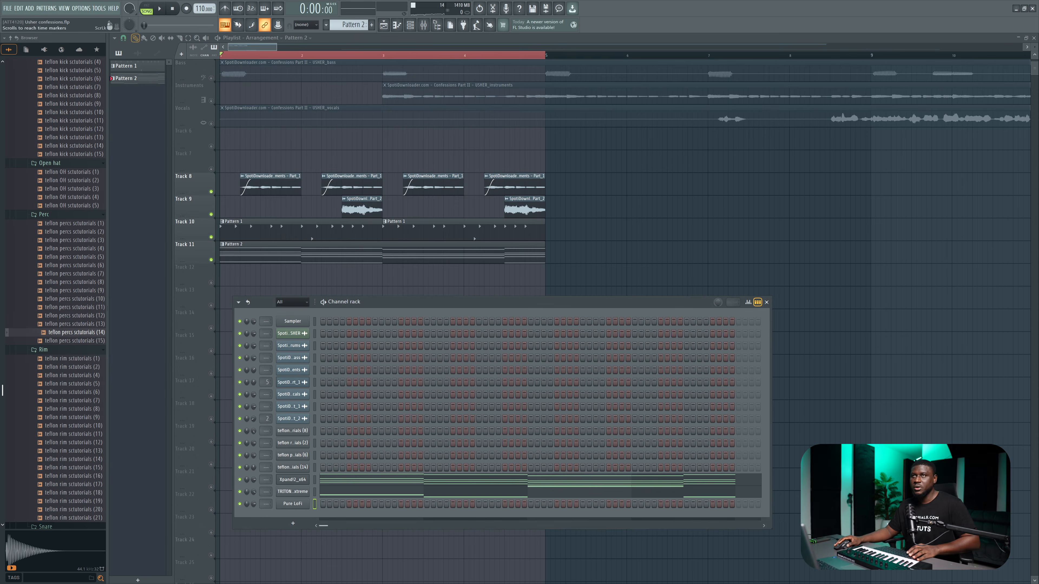
Set the typing keyboard to the G# Major scale and play the loop
right_click(225, 26)
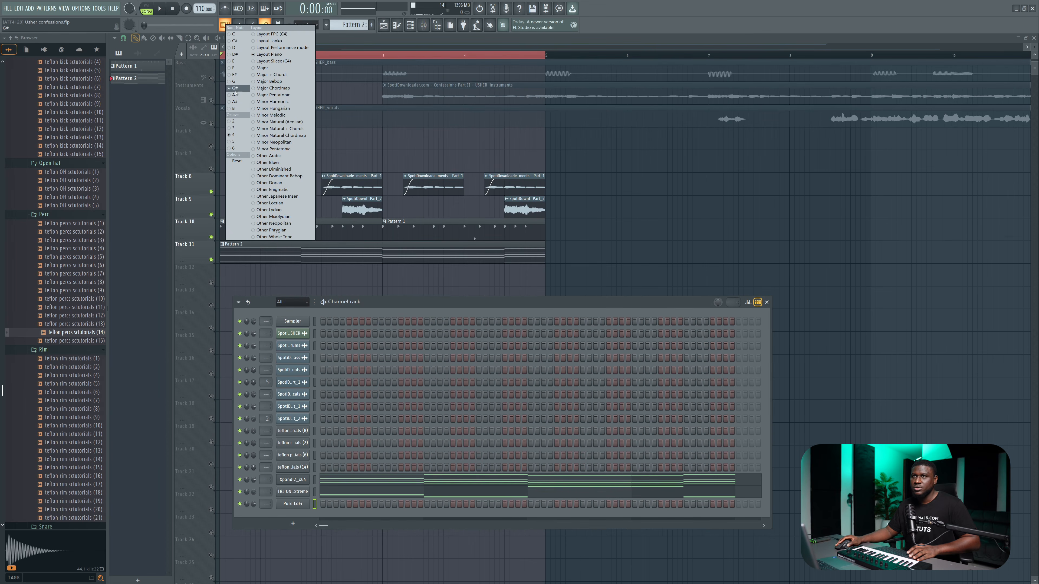
left_click(273, 69)
key("space")
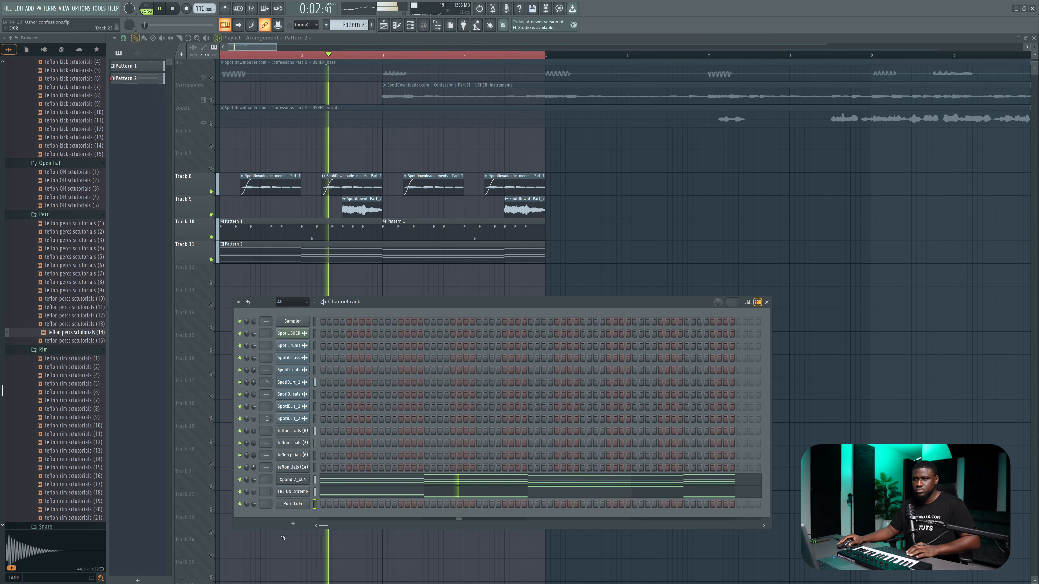
Open the Pure LoFi piano roll and place a six-step G#5 note on step 3 of bar 1 while checking it against the loop
right_click(287, 503)
left_click(319, 486)
key("space")
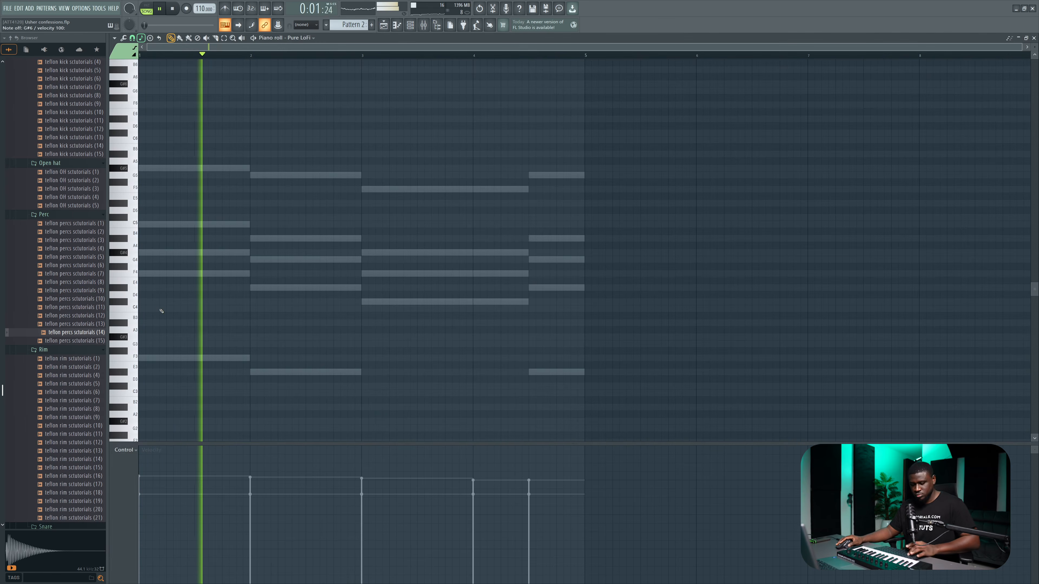
key("space")
key("space")
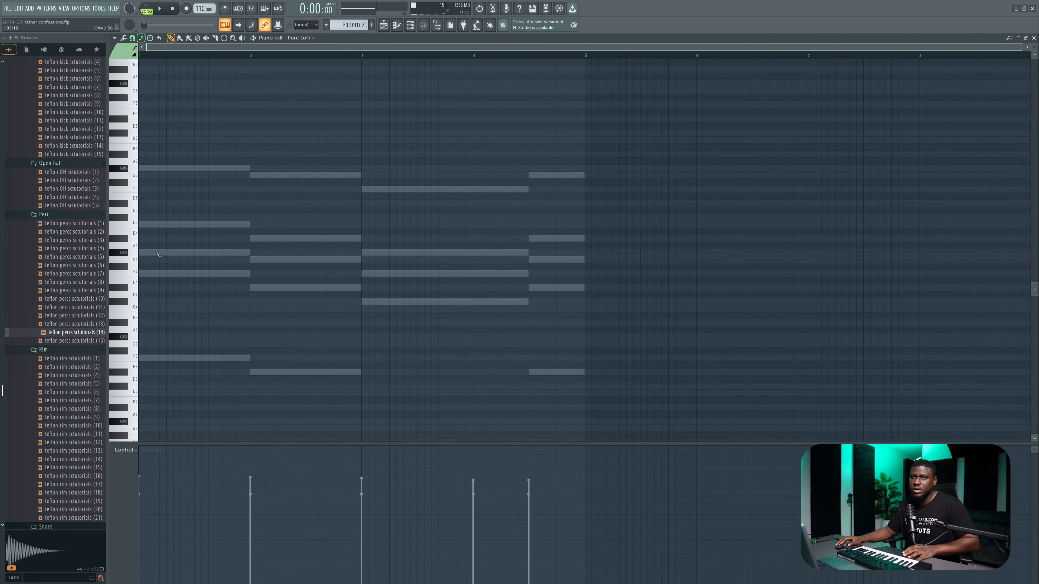
key("space")
key("space")
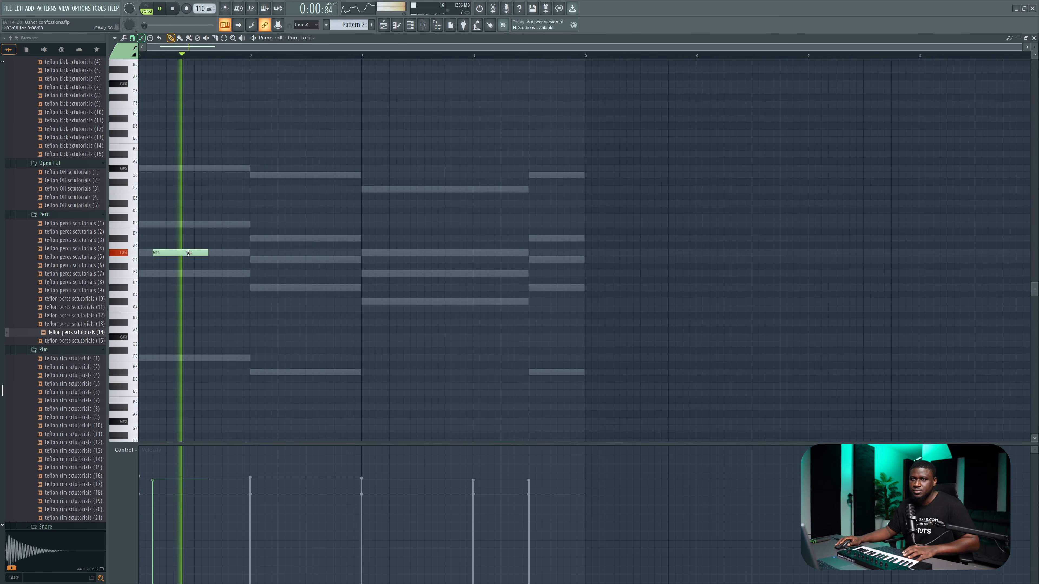
key("space")
left_click_drag(206, 168, 182, 168)
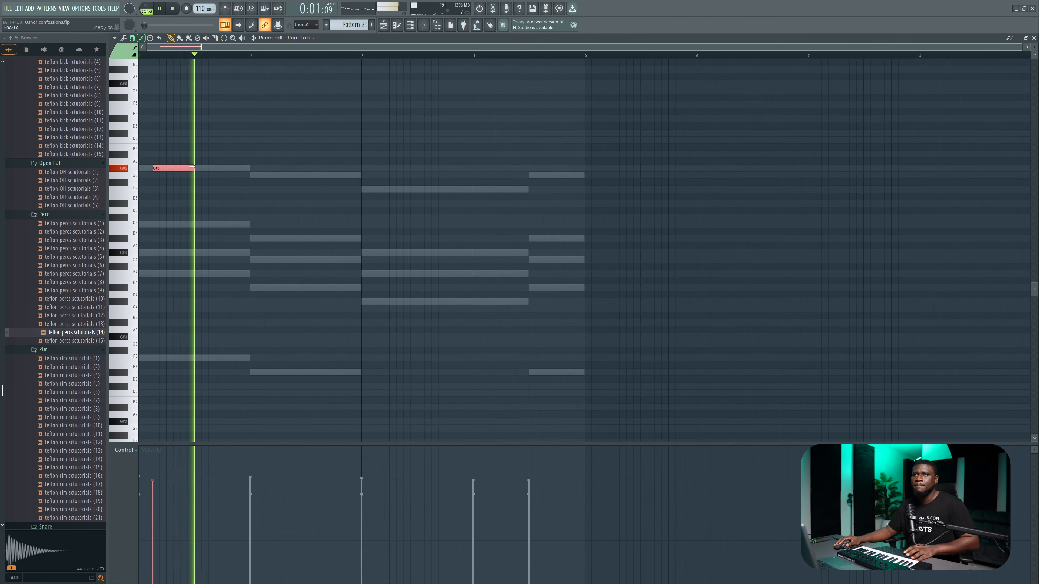
Continue the Pure LoFi melody with A#5 ending bar 1, G5 in bar 2, F5 in bars 3 and 4, and G5 midway through bar 4
left_click(253, 176)
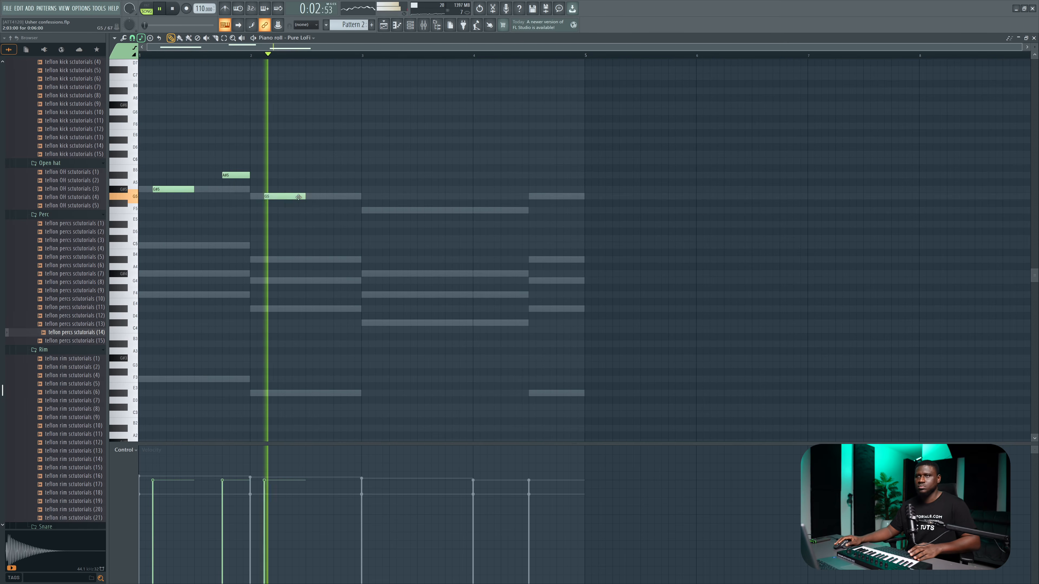
key("space")
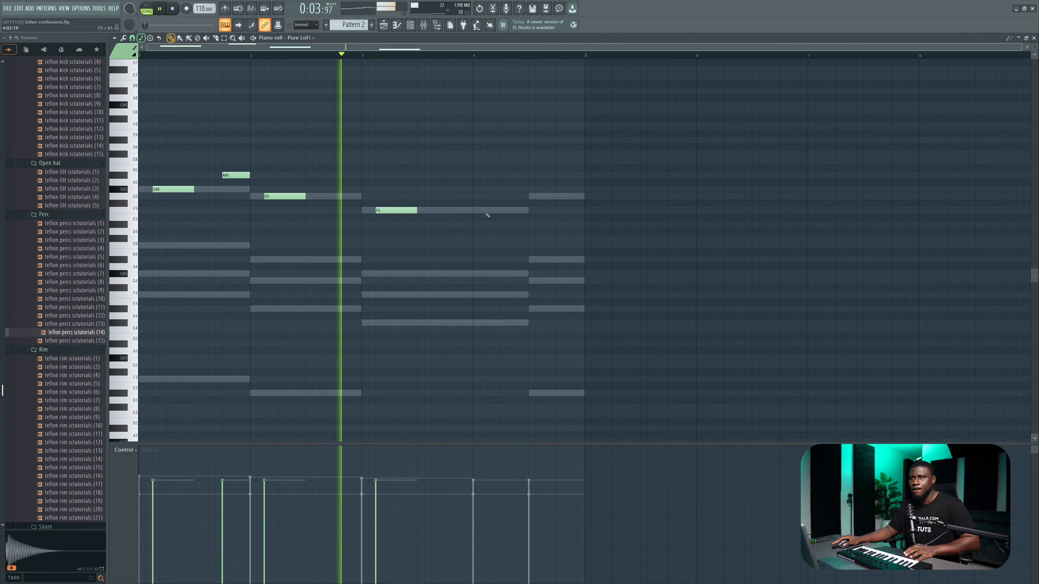
left_click(504, 210)
left_click_drag(515, 211, 506, 211)
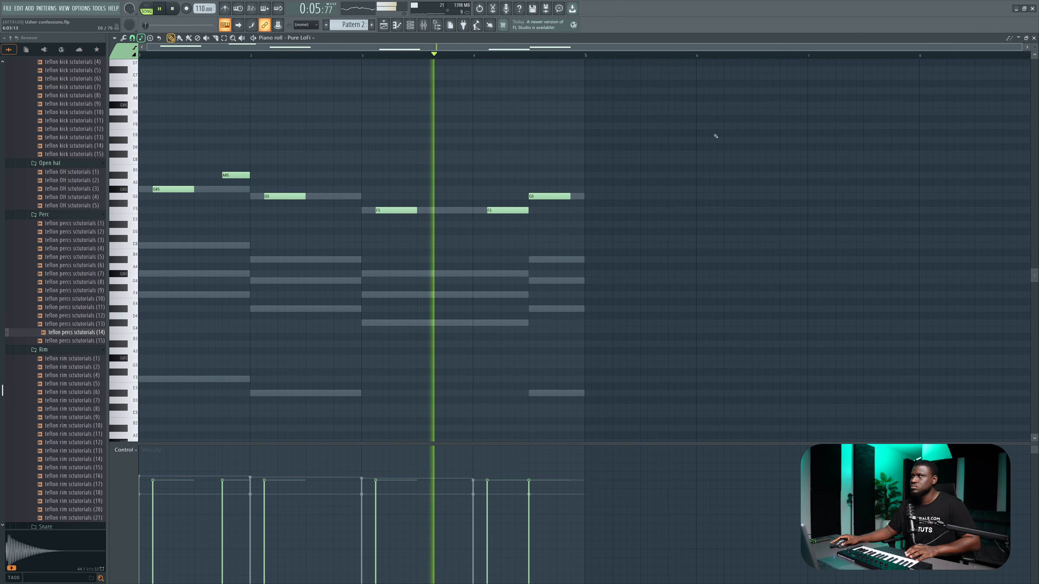
Shorten the last G5 note in bar 4 of the Pure LoFi melody to four steps and add a G#5 note right after it
left_click(1034, 38)
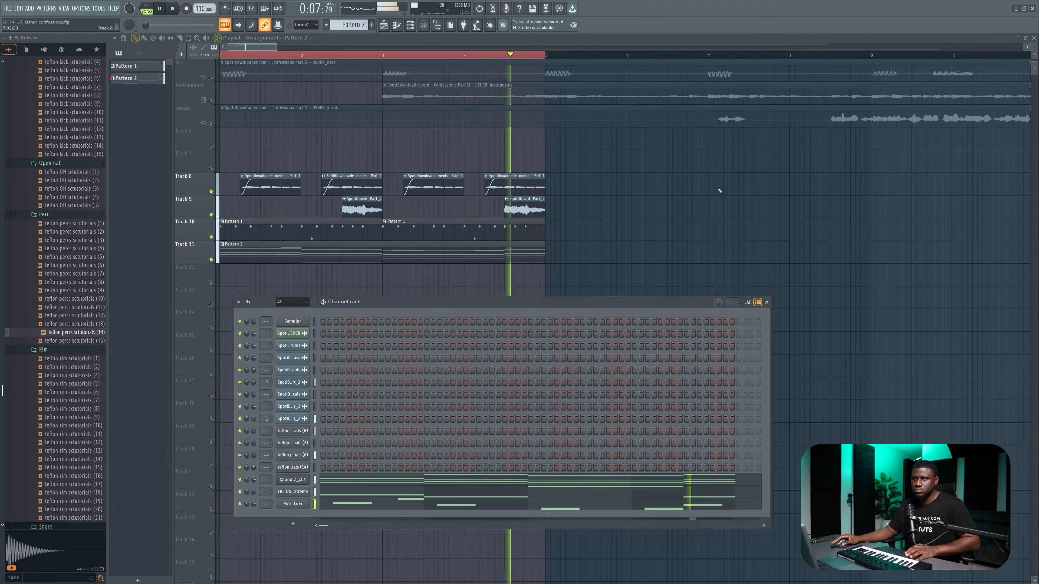
left_click(368, 507)
left_click(375, 478)
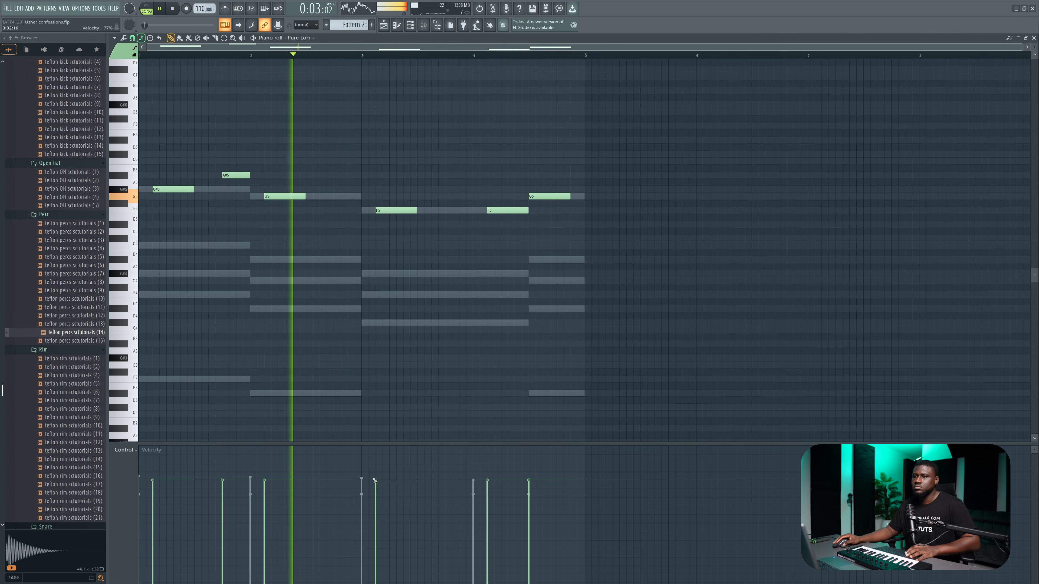
left_click_drag(569, 196, 556, 196)
left_click(561, 175)
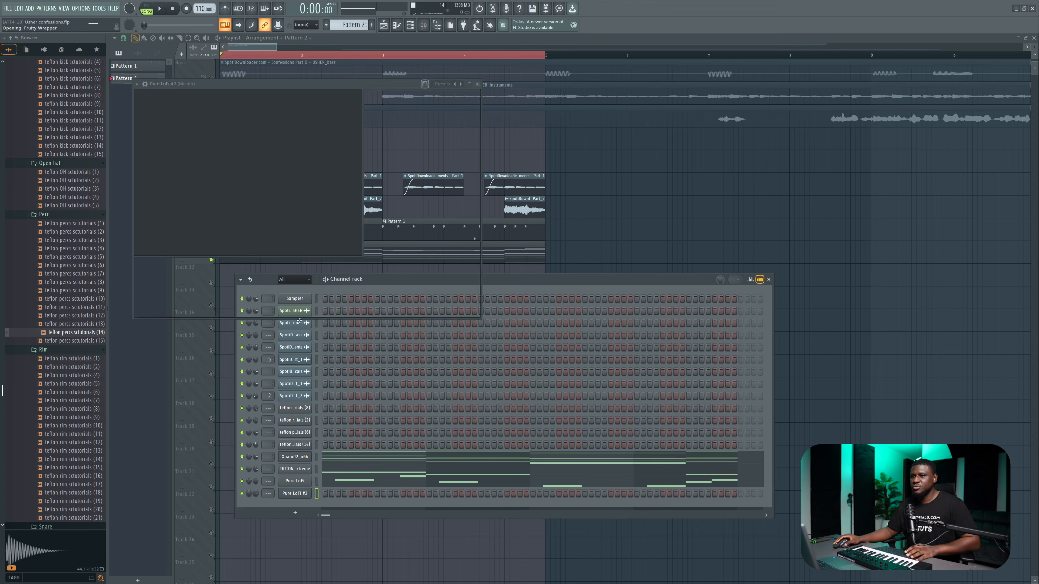
Audition presets in Pure LoFi #2, including Analog Winds and Anima, load Autumn Stroll, and close the plugin window
left_click(307, 97)
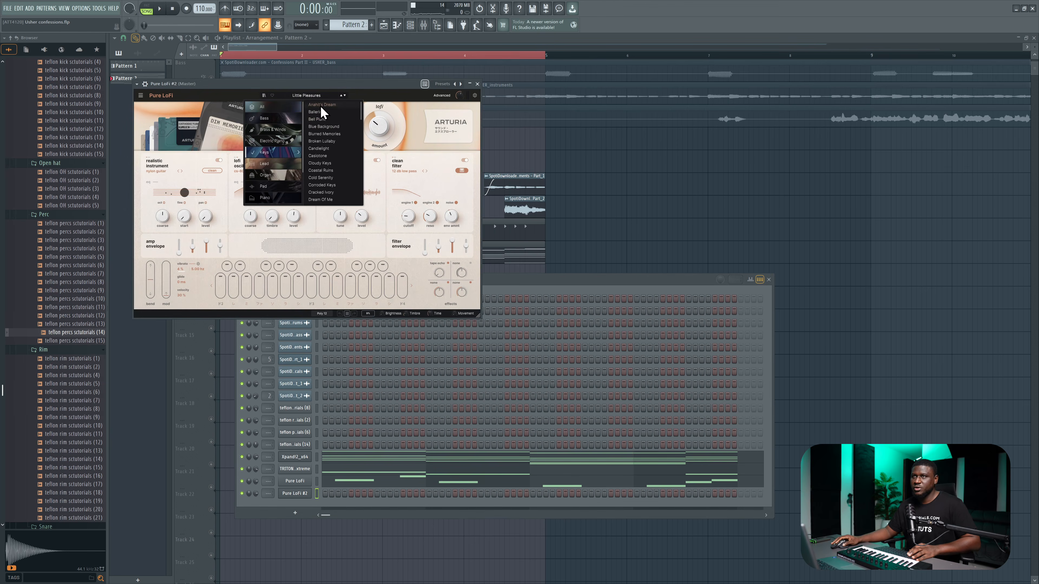
left_click(321, 105)
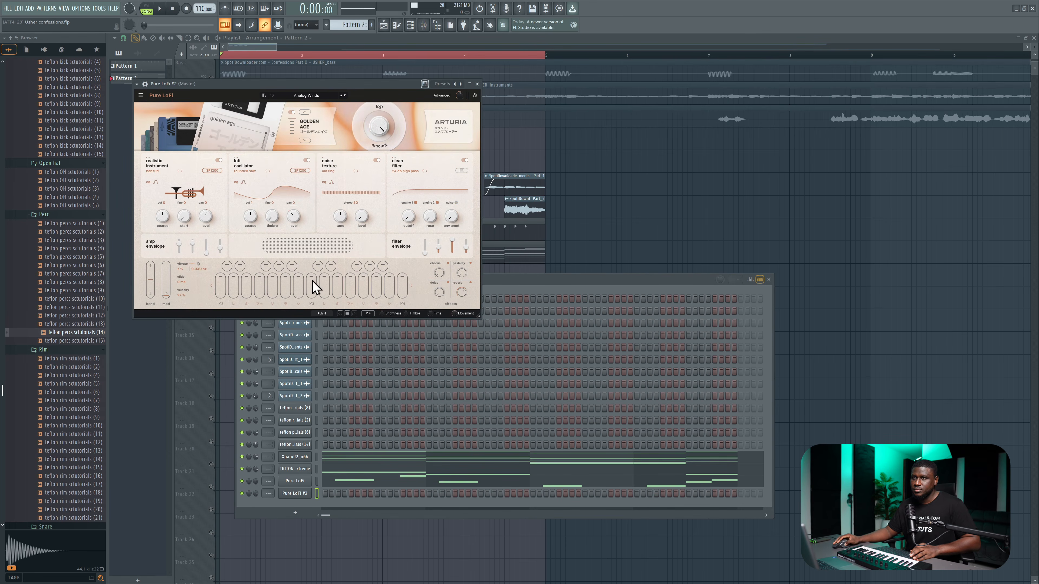
left_click(345, 95)
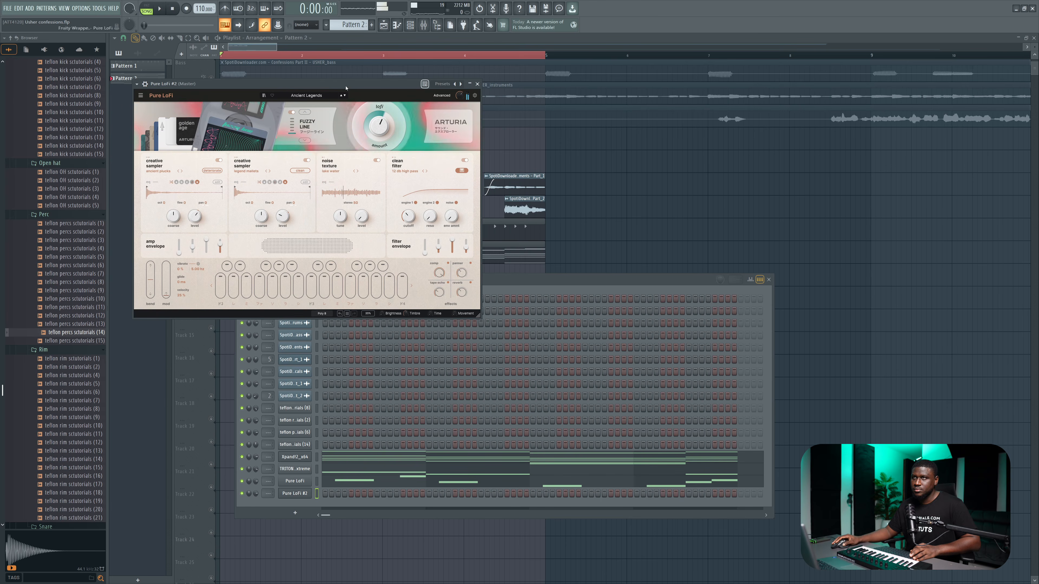
left_click(345, 95)
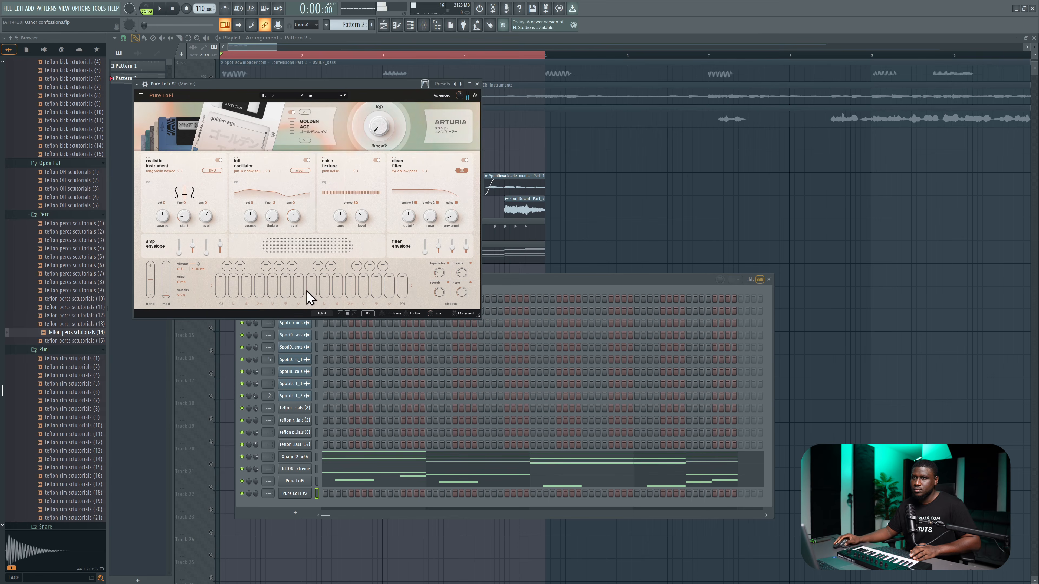
left_click(344, 95)
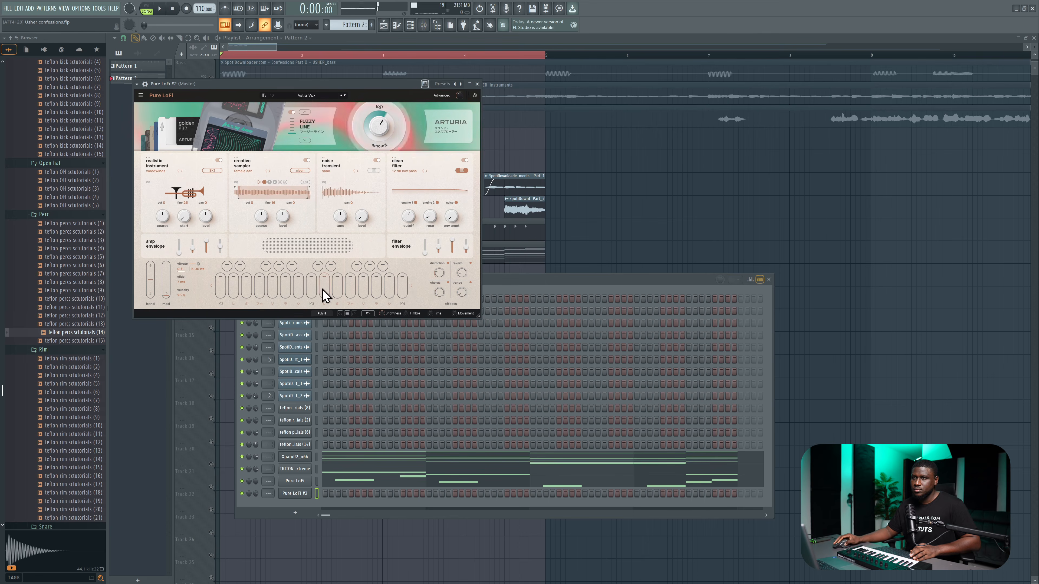
left_click(344, 96)
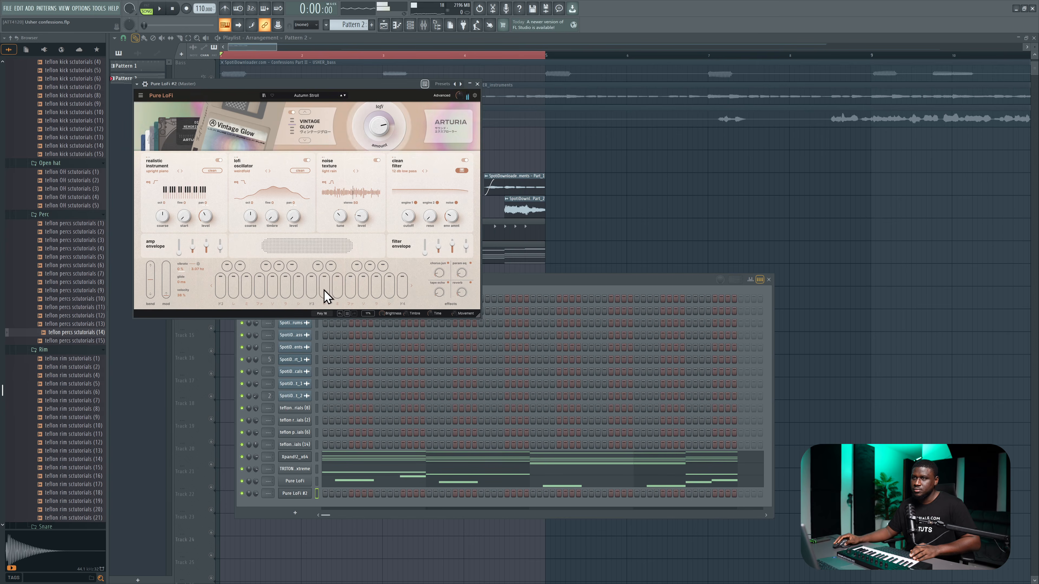
left_click(478, 83)
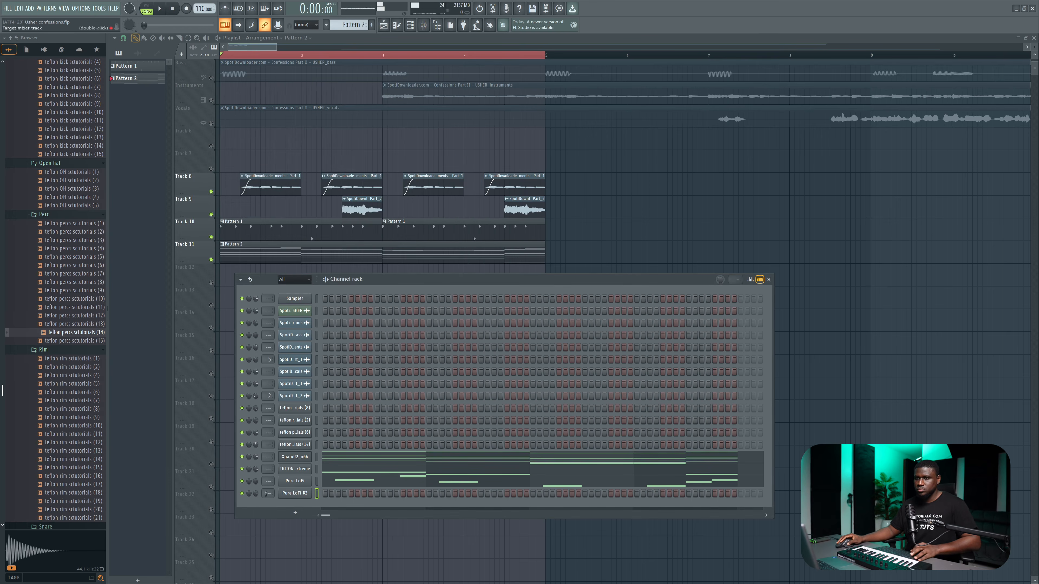
In the Pure LoFi #2 piano roll, place two-step G4 and G#4 notes on steps 9 and 13 of bar 2
right_click(287, 497)
left_click(327, 485)
key("space")
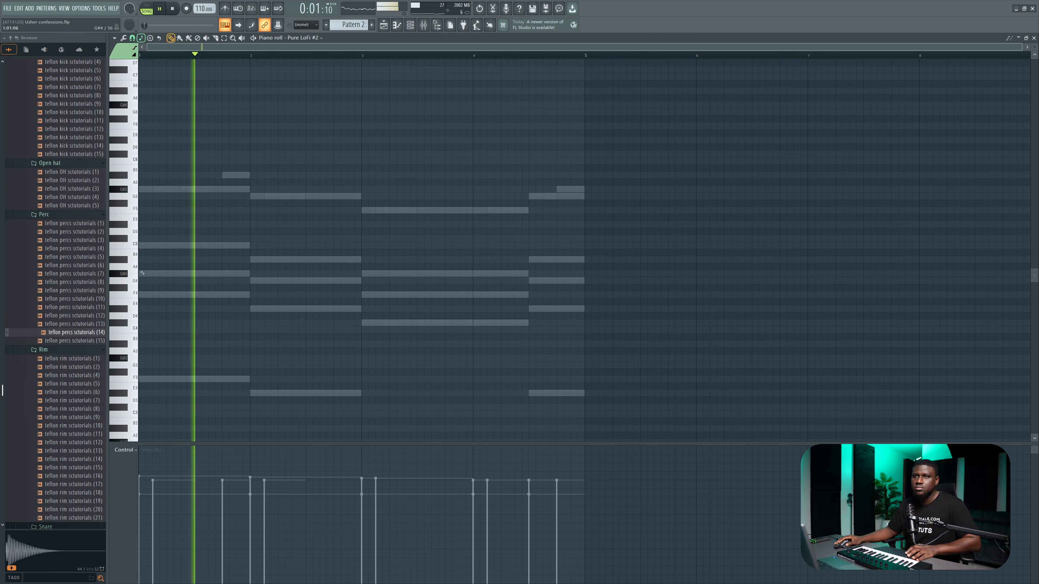
left_click(310, 280)
key("space")
left_click_drag(311, 281, 319, 281)
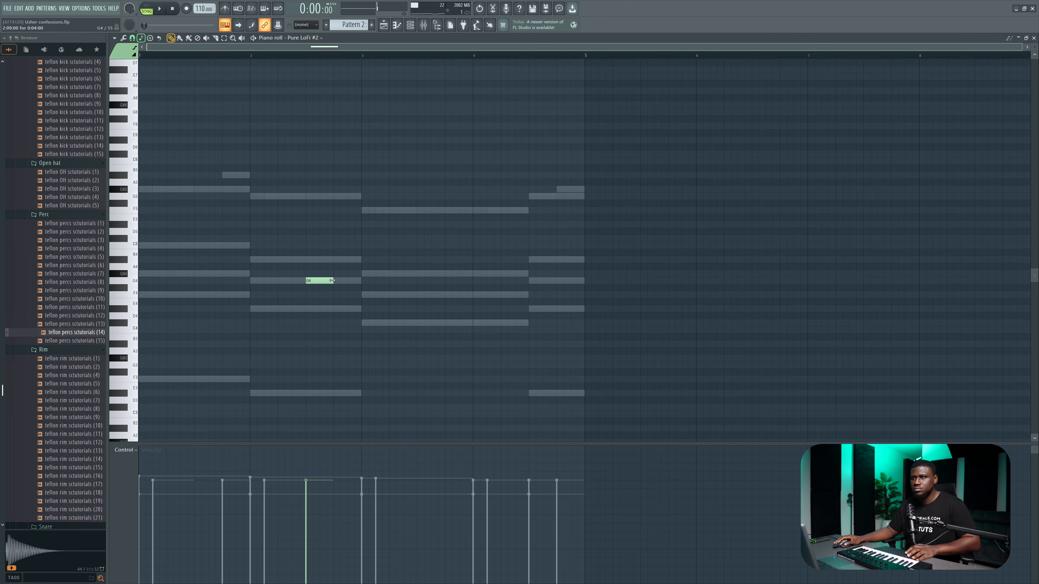
key("space")
left_click_drag(332, 282, 320, 282)
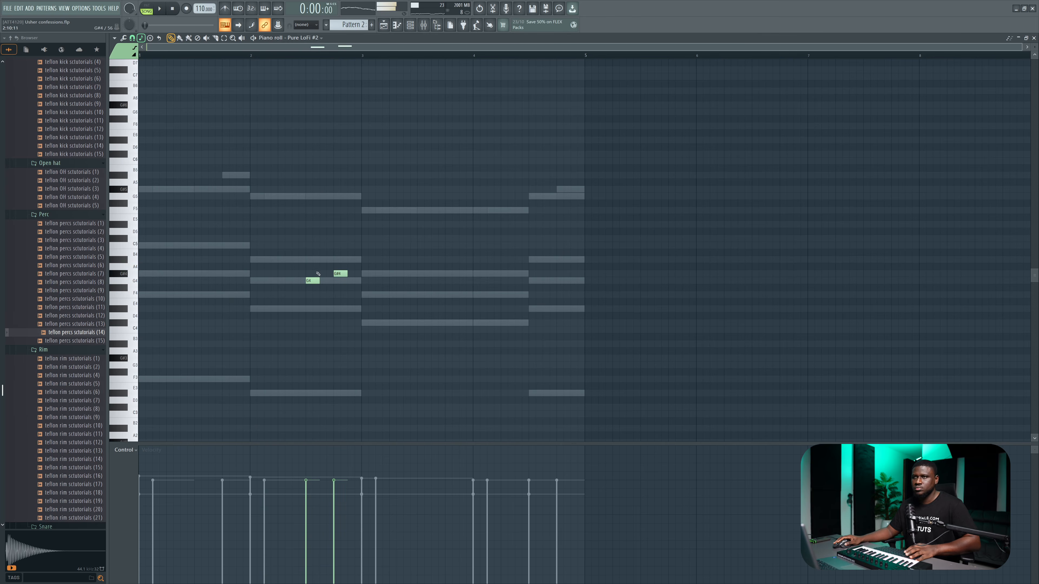
Raise the two Pure LoFi #2 notes by one octave, copy them to the second half of bar 4, and close the piano roll
key("ctrl+Up")
key("space")
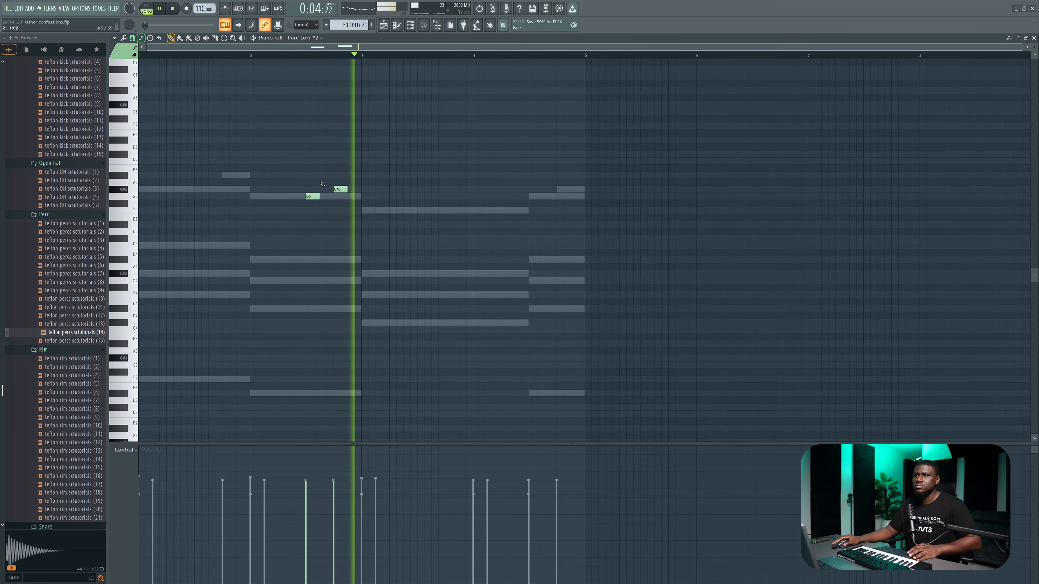
left_click_drag(352, 169, 534, 200)
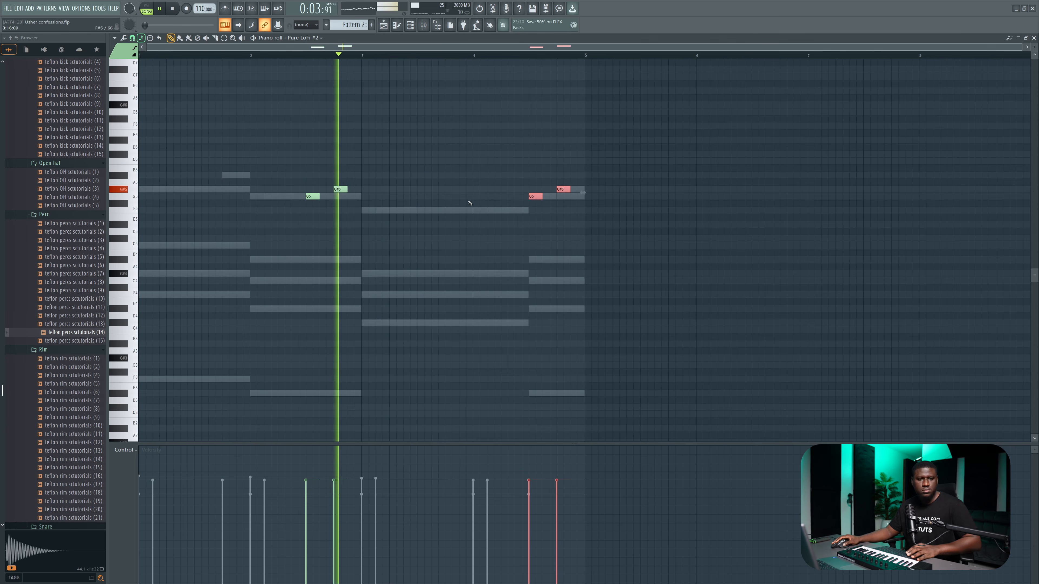
left_click(447, 209, "ctrl")
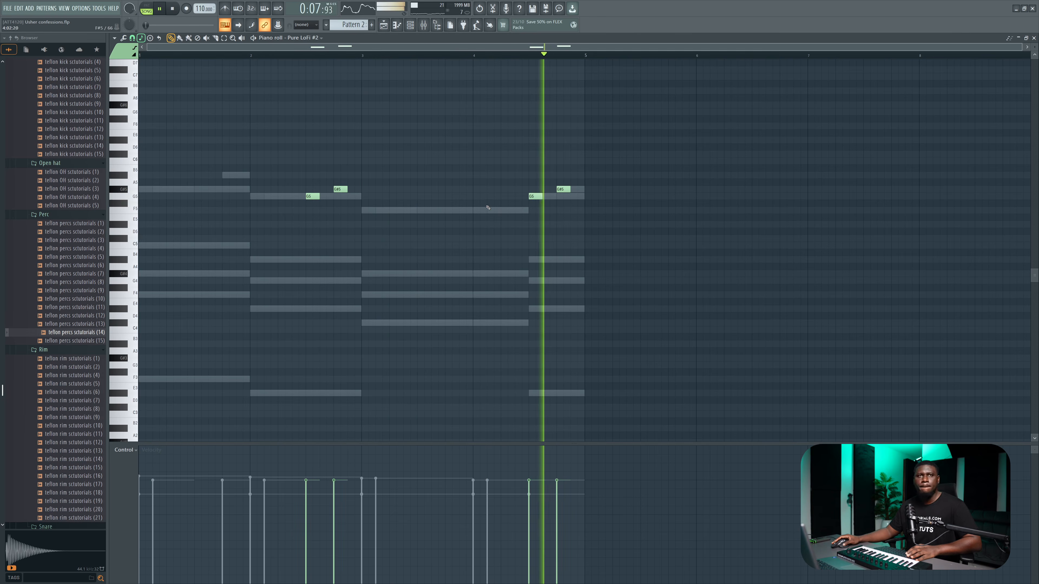
left_click(1033, 38)
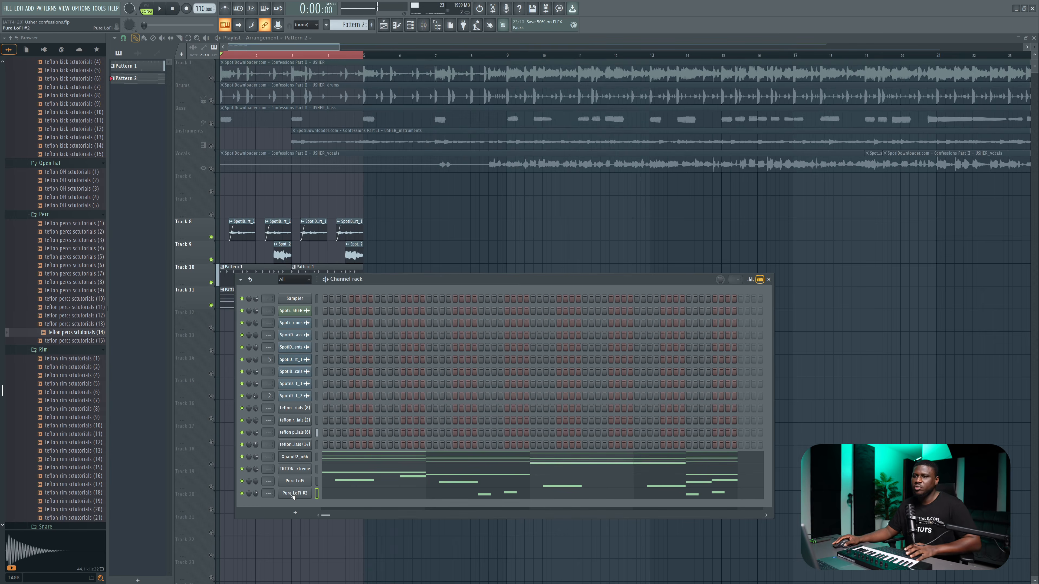
Add a SKY_Keys instrument channel, load the Marimba preset from the Plucks category, and close its window
right_click(294, 495)
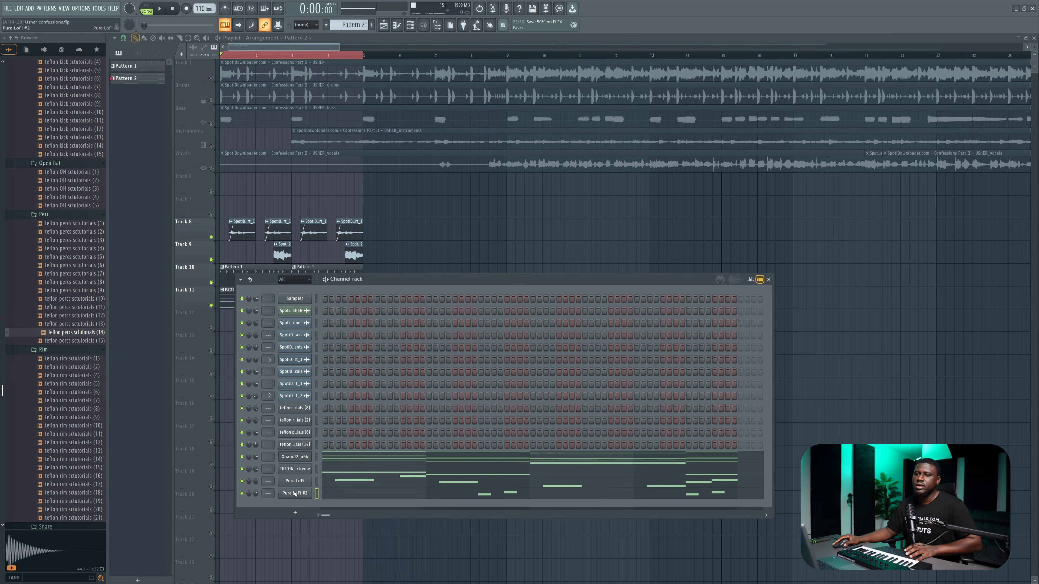
left_click(296, 521)
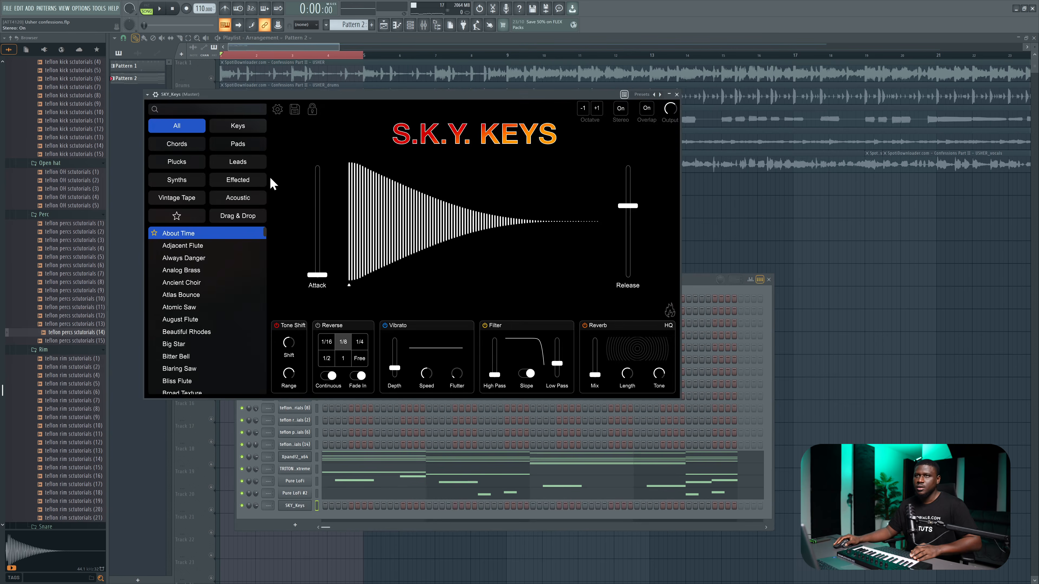
left_click(180, 163)
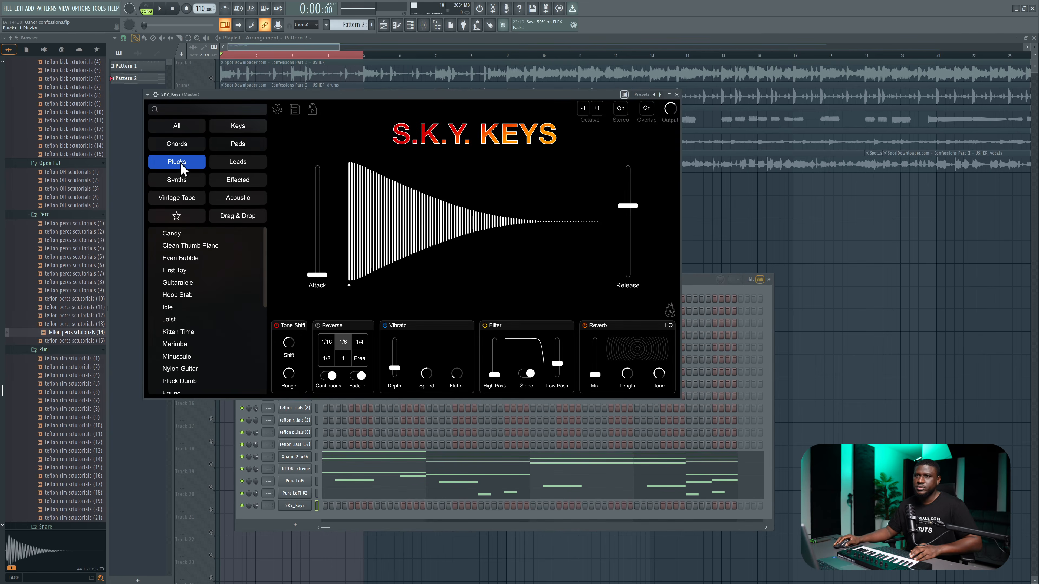
left_click_drag(271, 96, 301, 86)
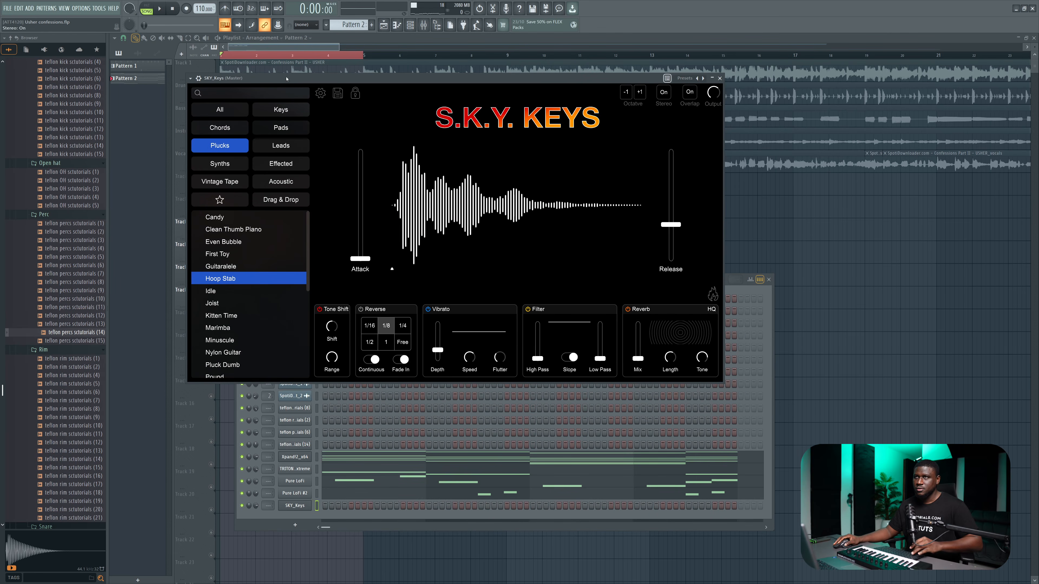
key("z")
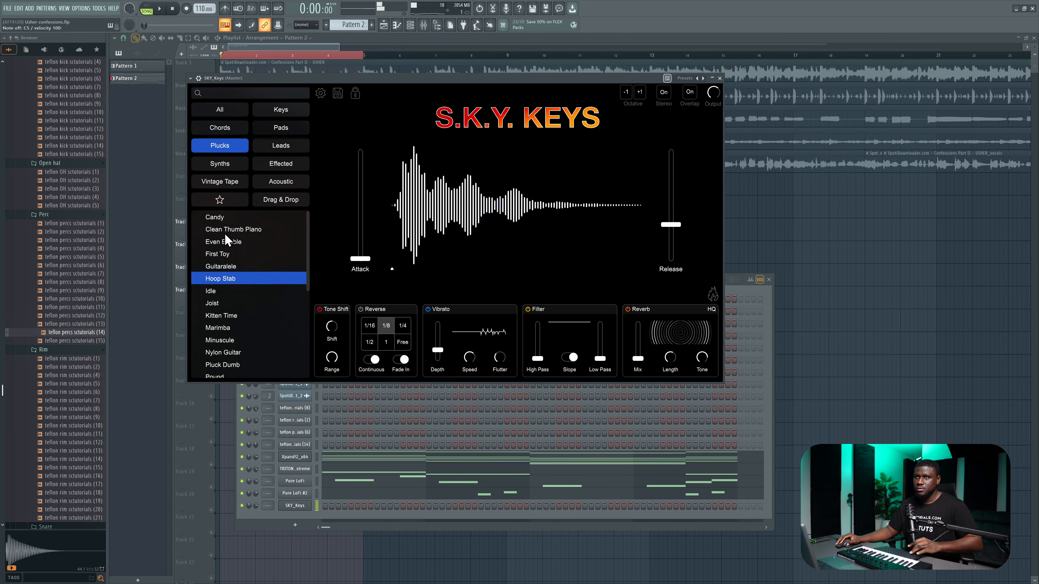
left_click(225, 328)
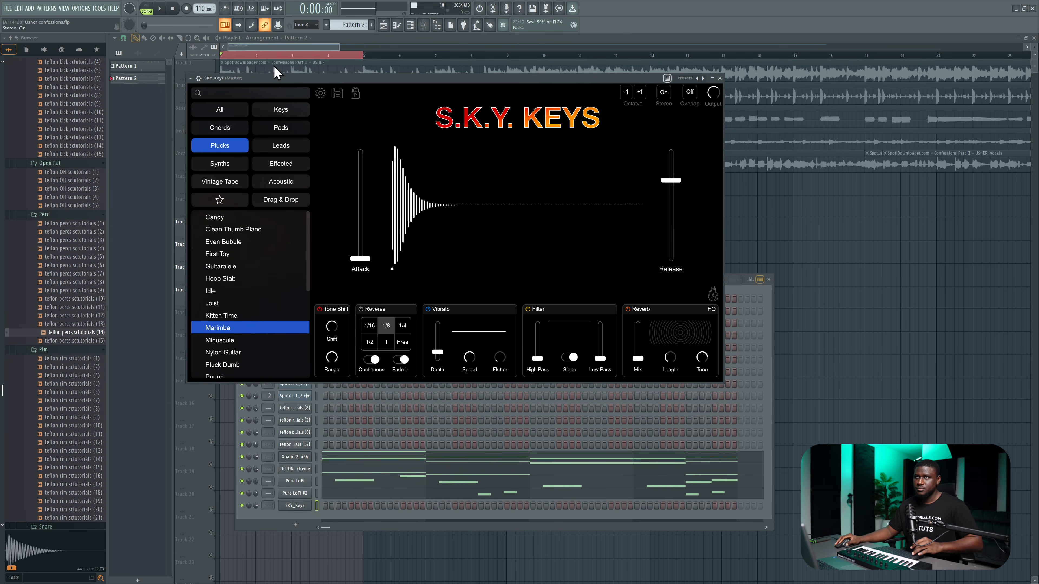
left_click(719, 78)
In the SKY_Keys piano roll, start bars 1 to 3 with short note pairs F4–G#4, D#4–G4 and C#4–F4
right_click(302, 509)
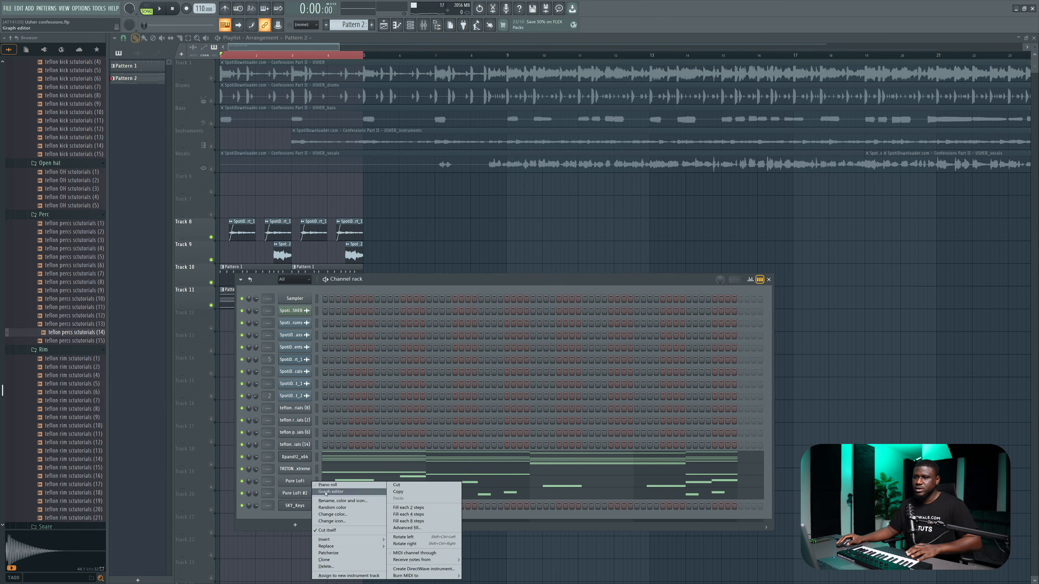
left_click(327, 492)
key("space")
key("space")
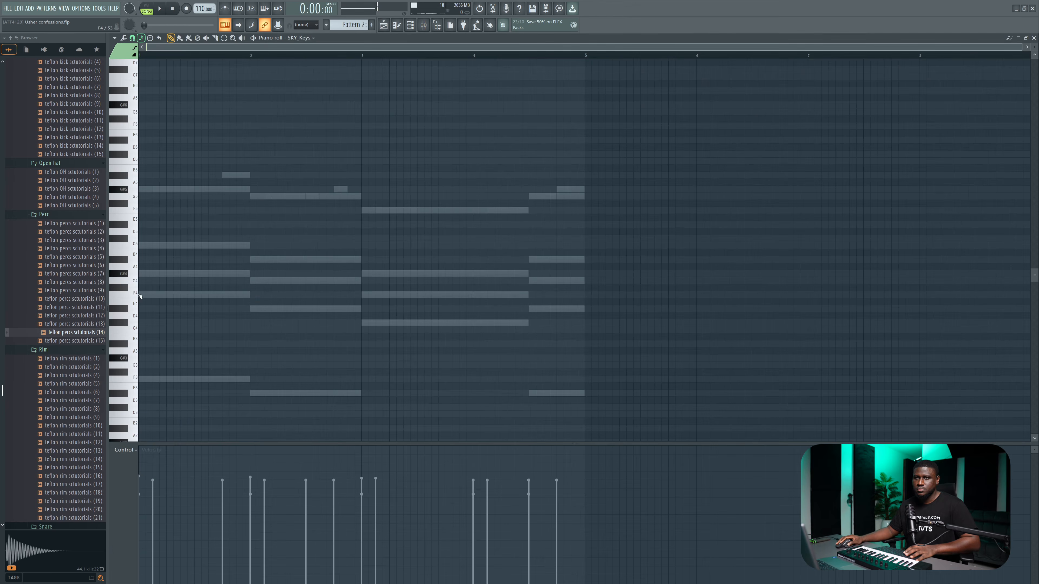
key("space")
left_click(255, 309)
left_click(270, 281)
left_click(364, 323)
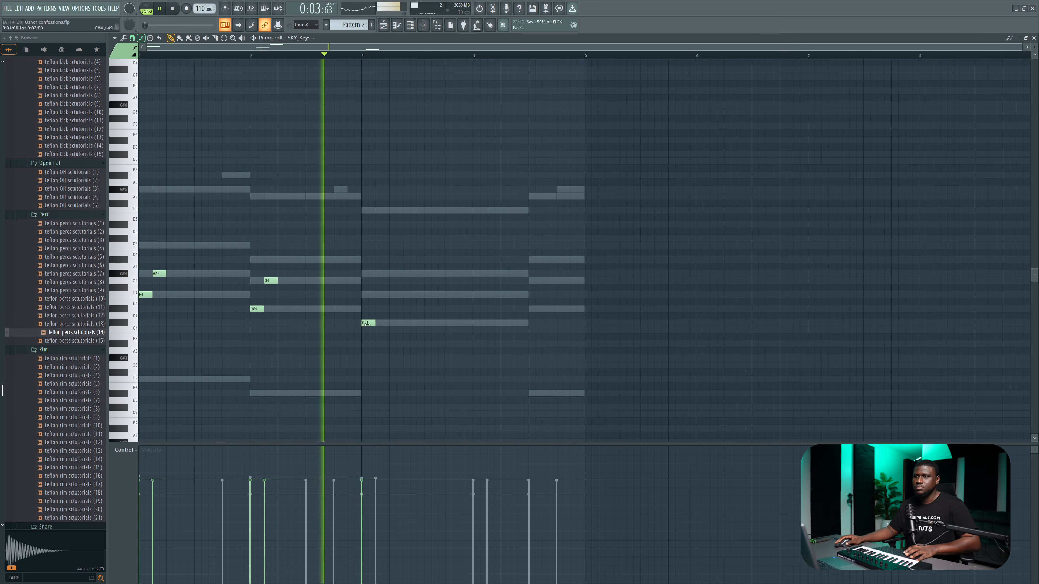
left_click(382, 294)
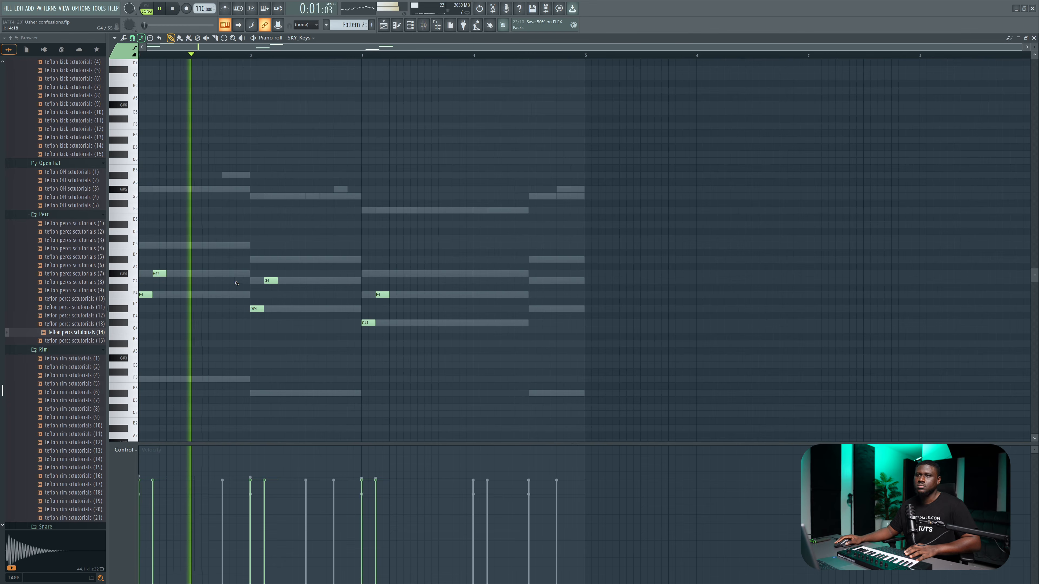
Delete the D#4 and G4 notes from bar 2 of the SKY_Keys part
right_click(270, 281)
right_click(257, 308)
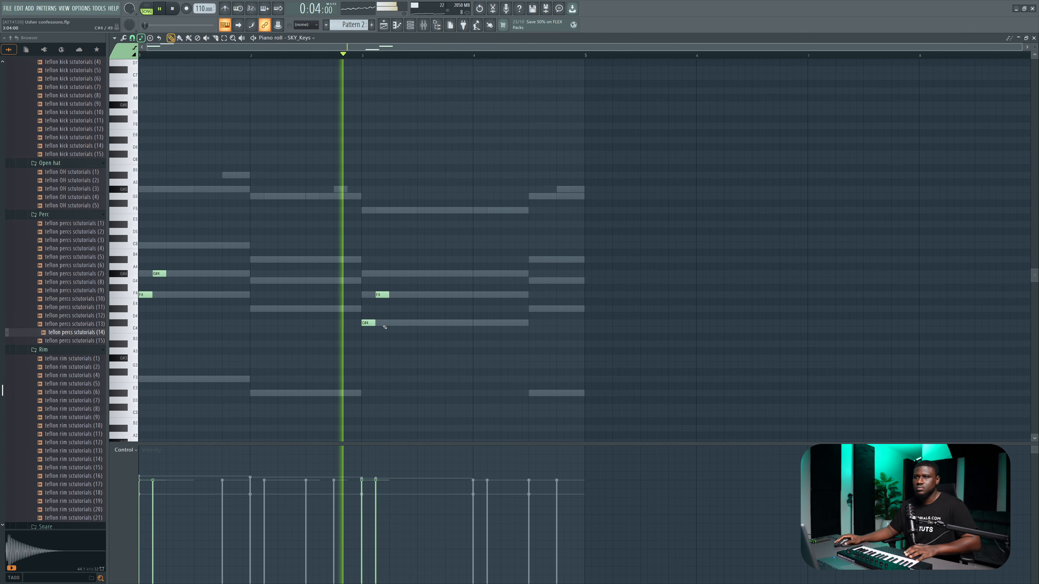
Try F4–G#4 and C#4–G#4 as the note pair in bar 3 of the SKY_Keys part, playing back the variations
key("space")
left_click_drag(367, 321, 367, 305)
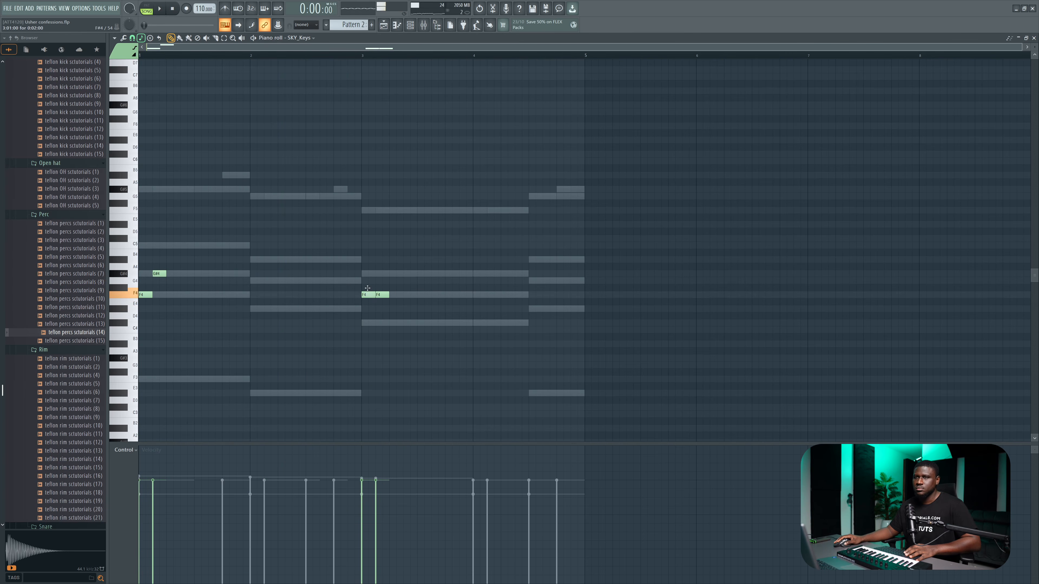
key("space")
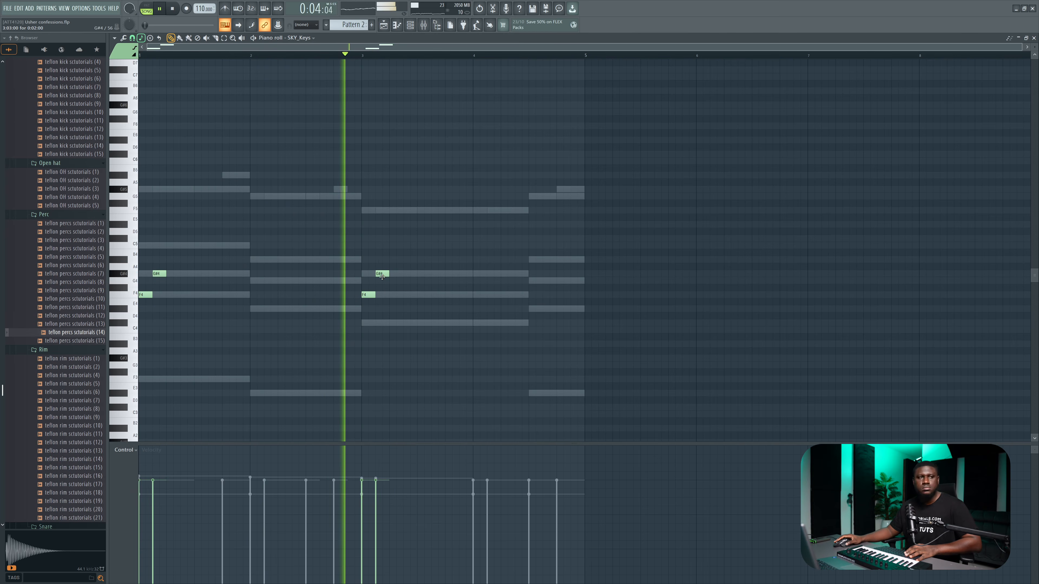
key("space")
key("space")
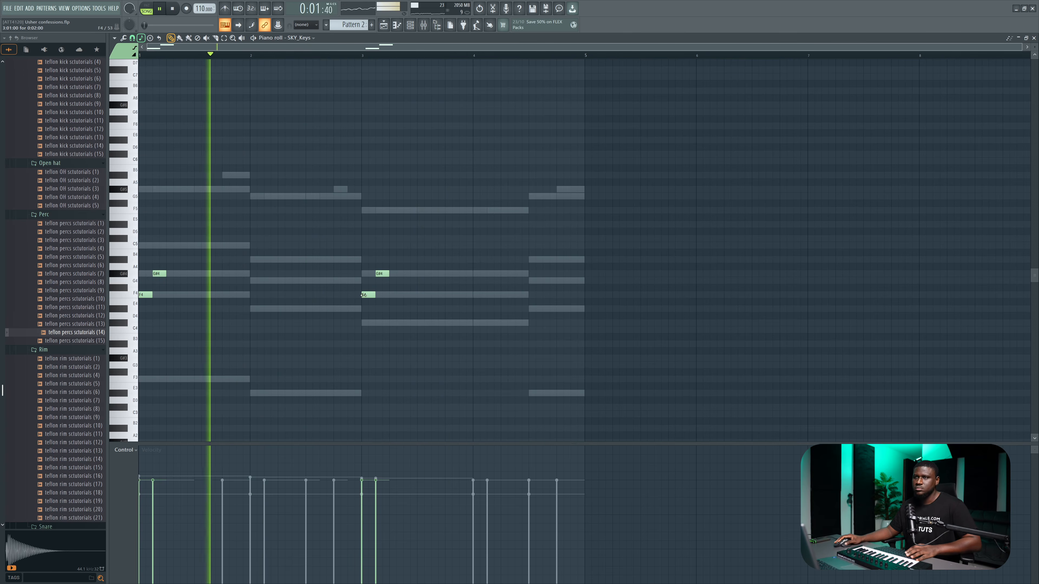
left_click_drag(366, 294, 368, 324)
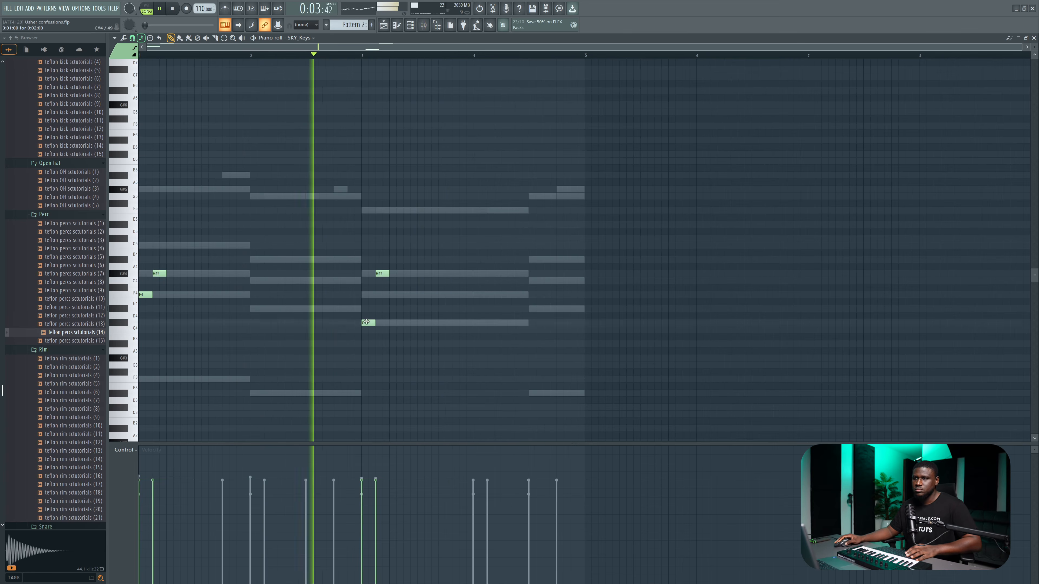
key("space")
Lower all SKY_Keys notes by one octave and set the bar 3 pair to C#3–F3, checking it in playback
key("ctrl+Down")
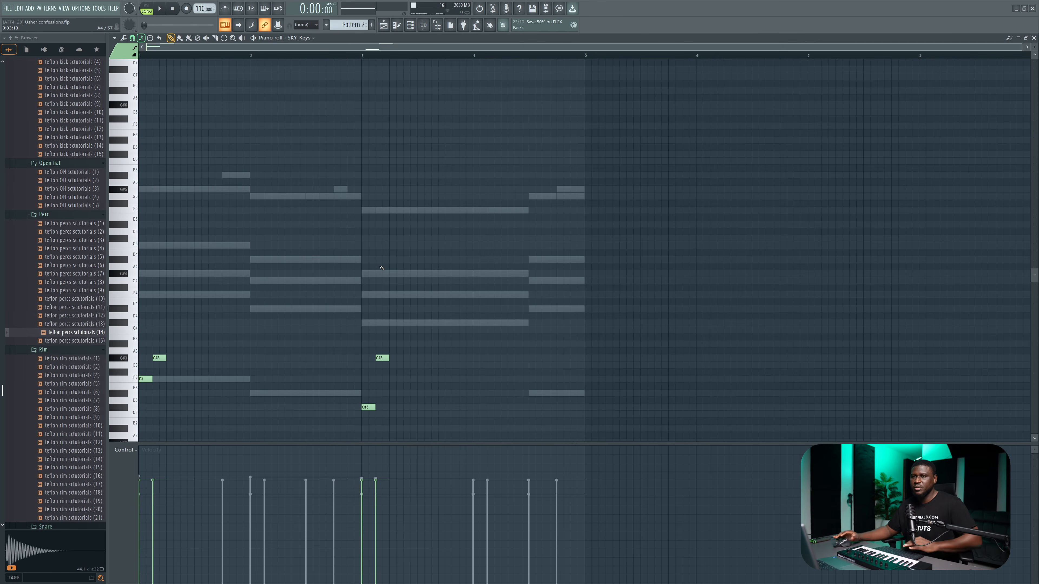
key("space")
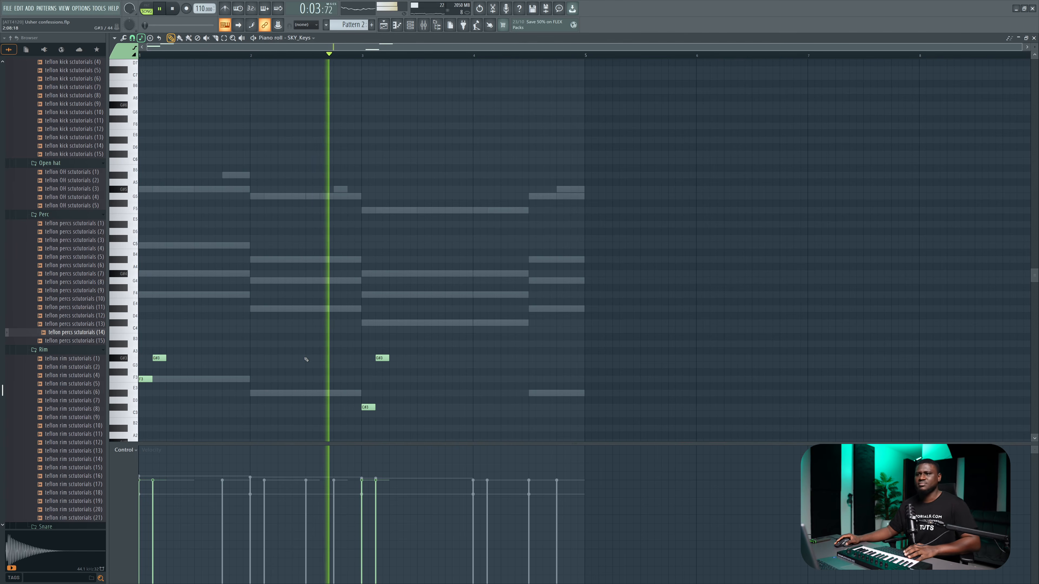
key("space")
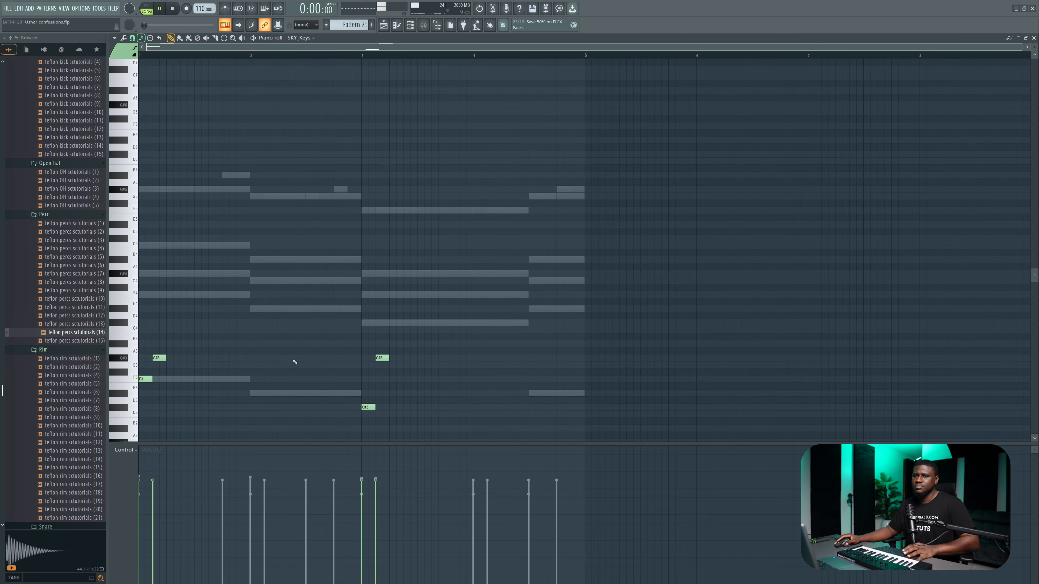
left_click_drag(352, 326, 417, 440)
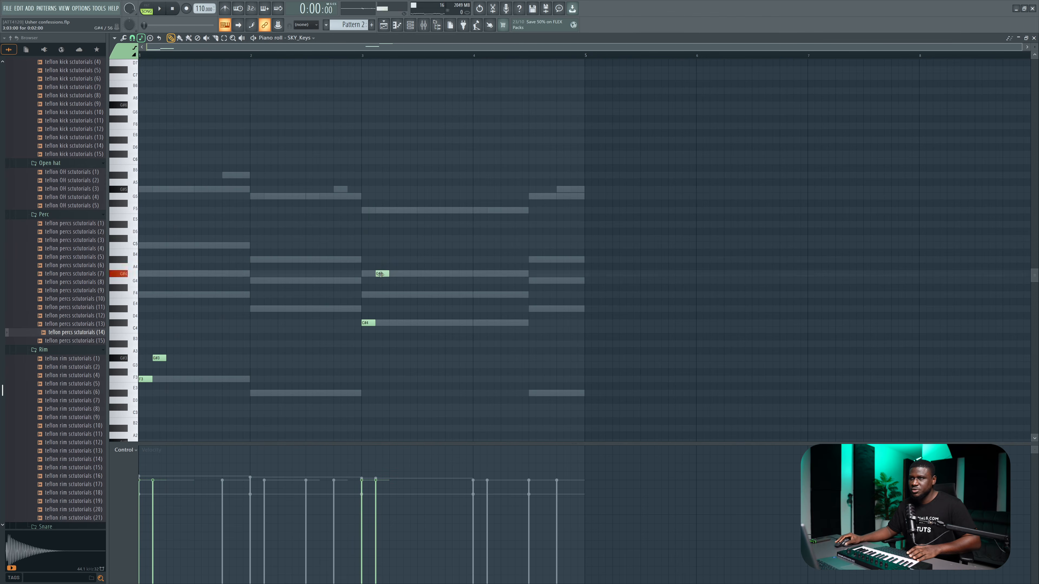
left_click_drag(400, 264, 357, 328)
key("space")
key("ctrl+d")
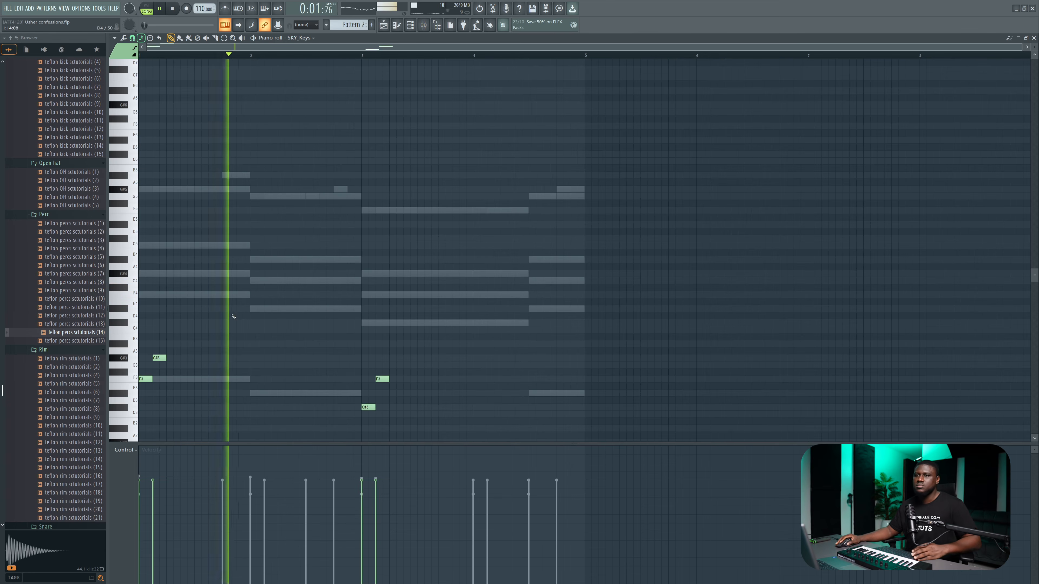
Copy the SKY_Keys note pairs in bars 1 and 3 to the second half of the same bars
left_click_drag(216, 297, 138, 425)
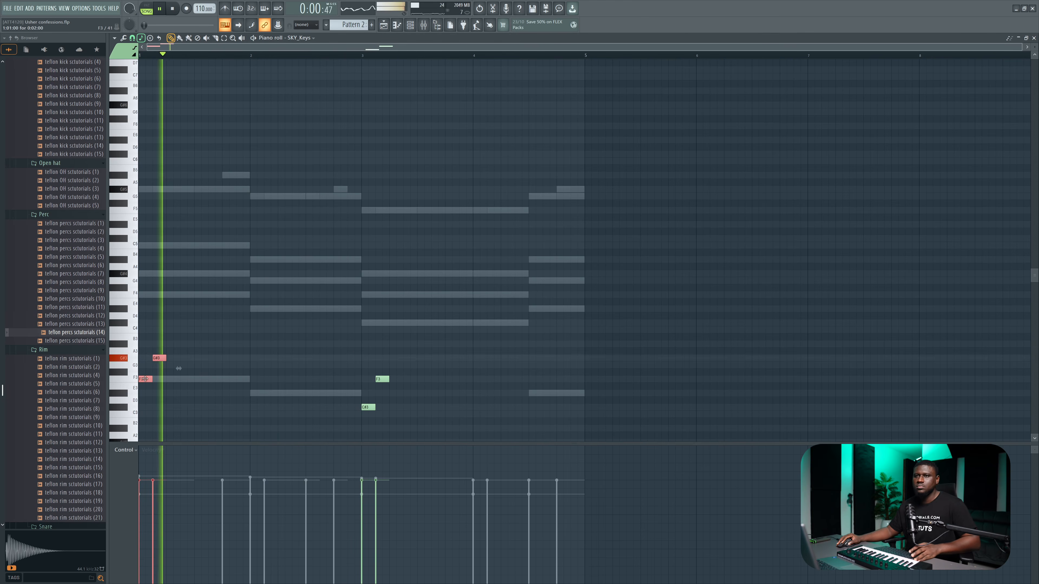
key("space")
left_click_drag(145, 379, 203, 383)
key("space")
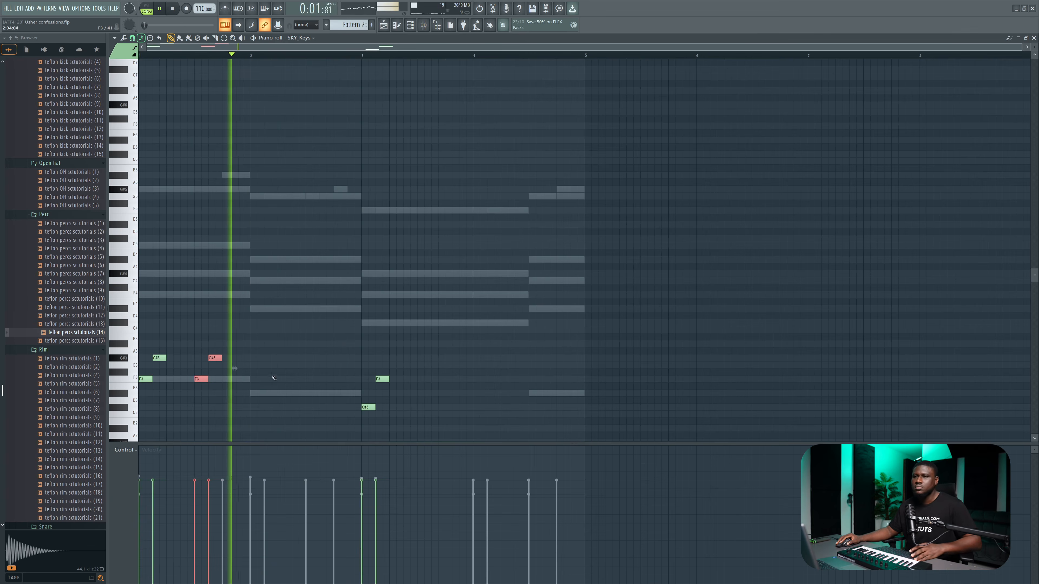
left_click_drag(340, 356, 425, 427)
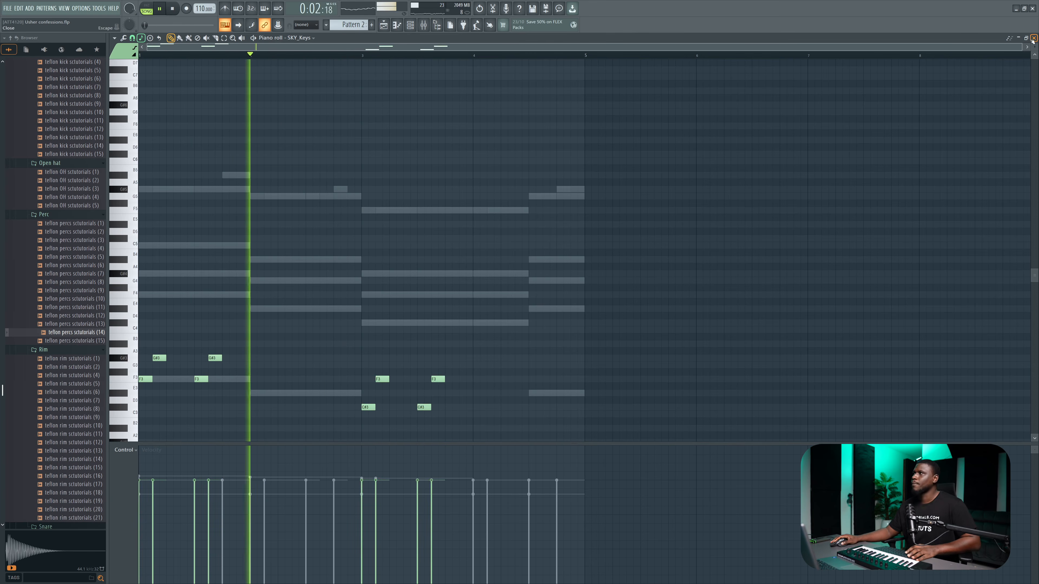
Leave the SKY_Keys piano roll and set the channel volume of the chopped instruments clip on Track 8 to 59%
key("F6")
key("F7")
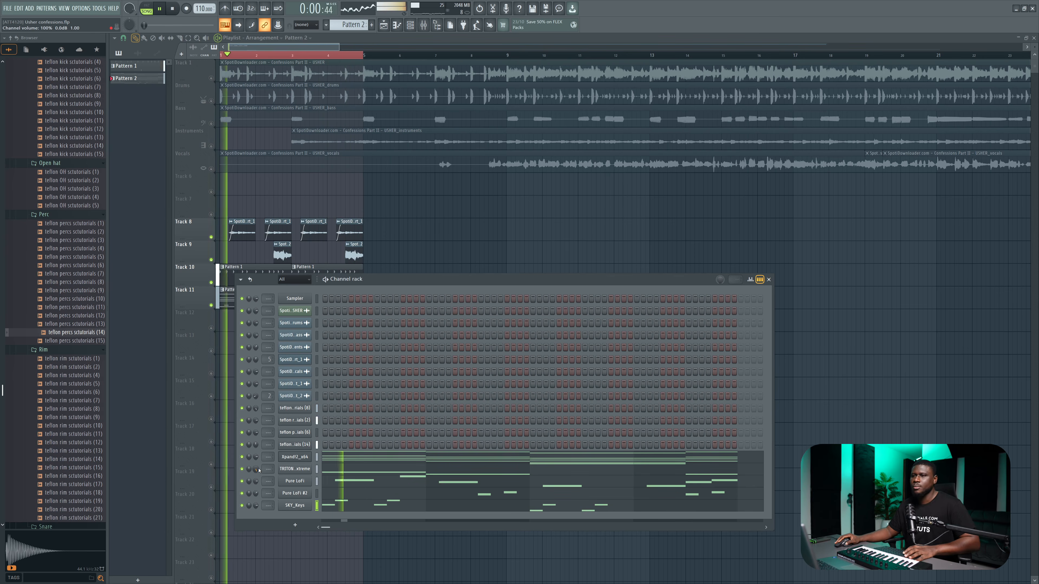
left_click_drag(426, 287, 490, 221)
left_click(238, 236)
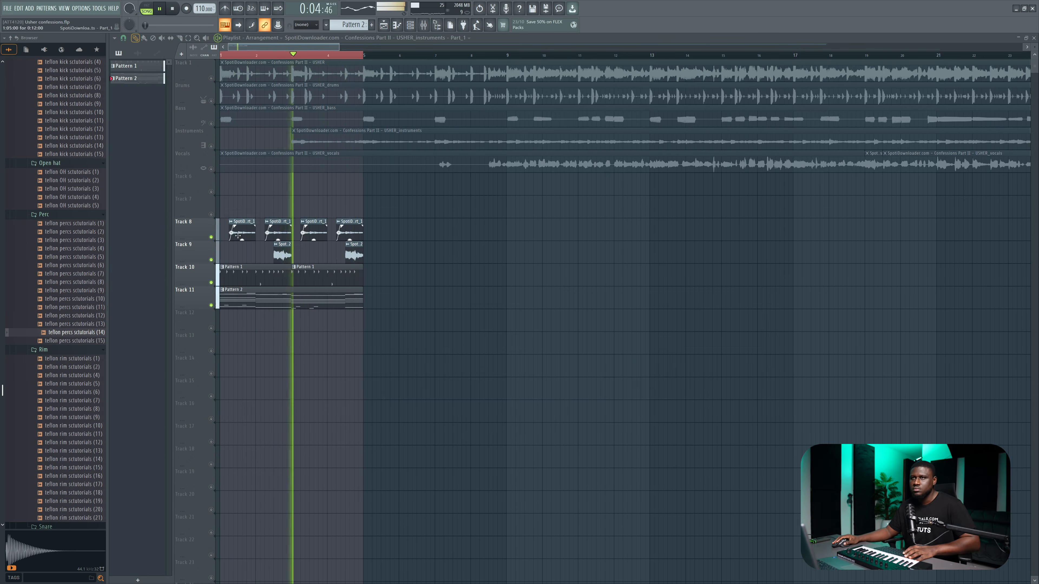
double_click(237, 236)
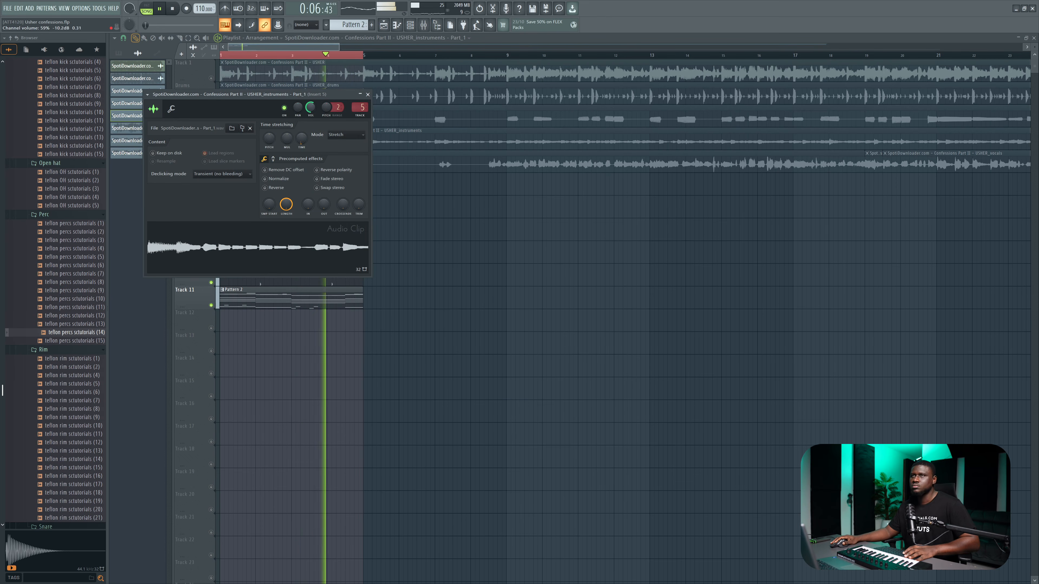
Stop playback and add an Analog Lab V instrument channel
left_click(410, 25)
key("space")
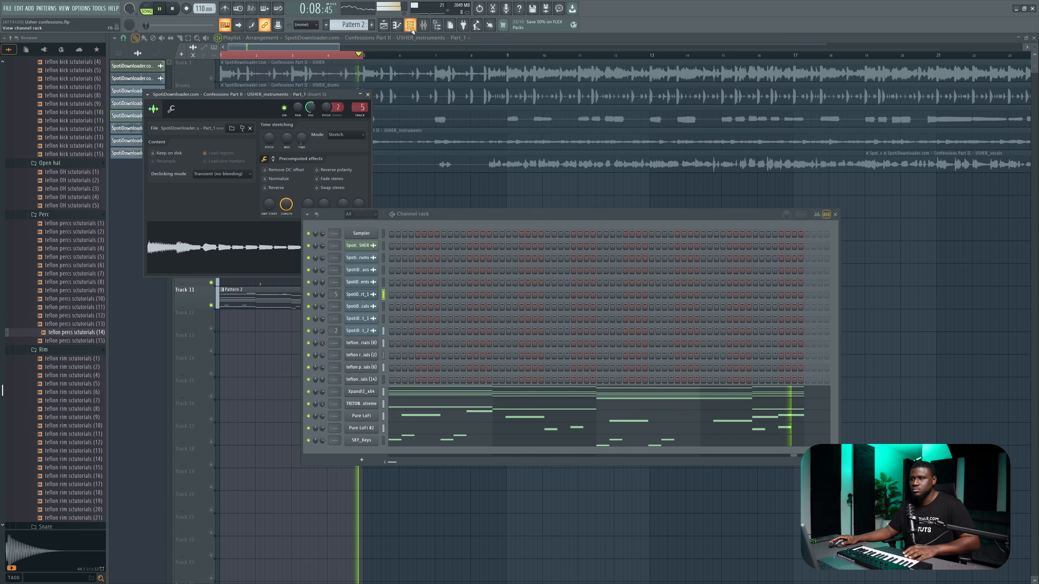
left_click(361, 462)
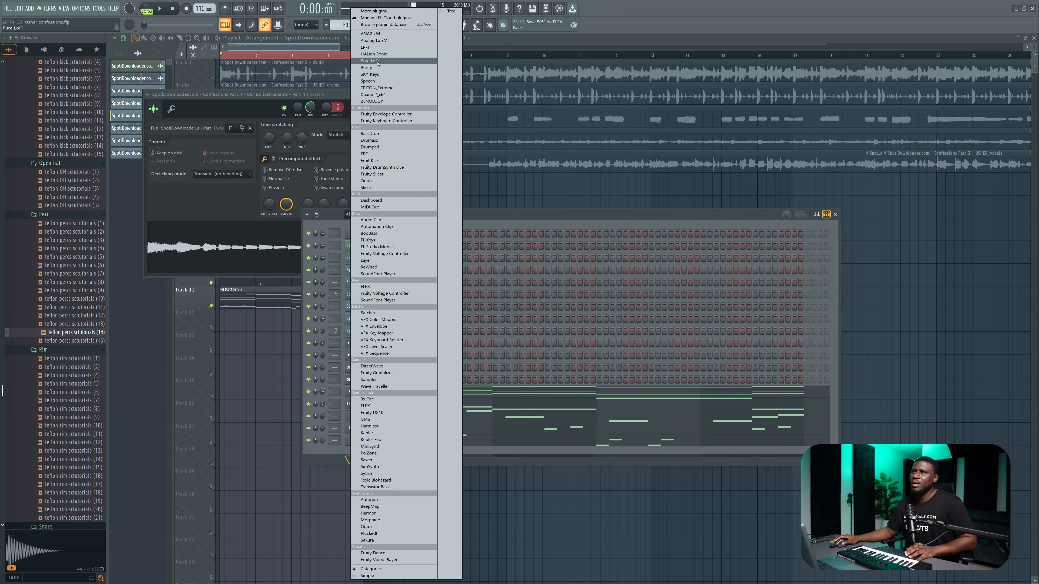
left_click(379, 41)
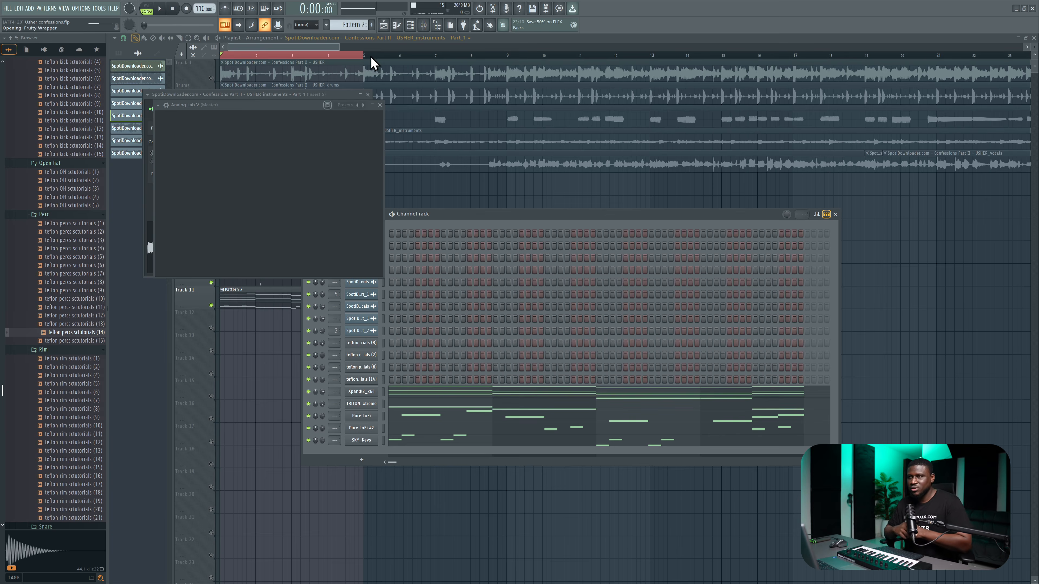
Filter the Analog Lab V presets by the Atmospheric style, load Cinema Strings Pad, and close the plugin window
left_click(231, 148)
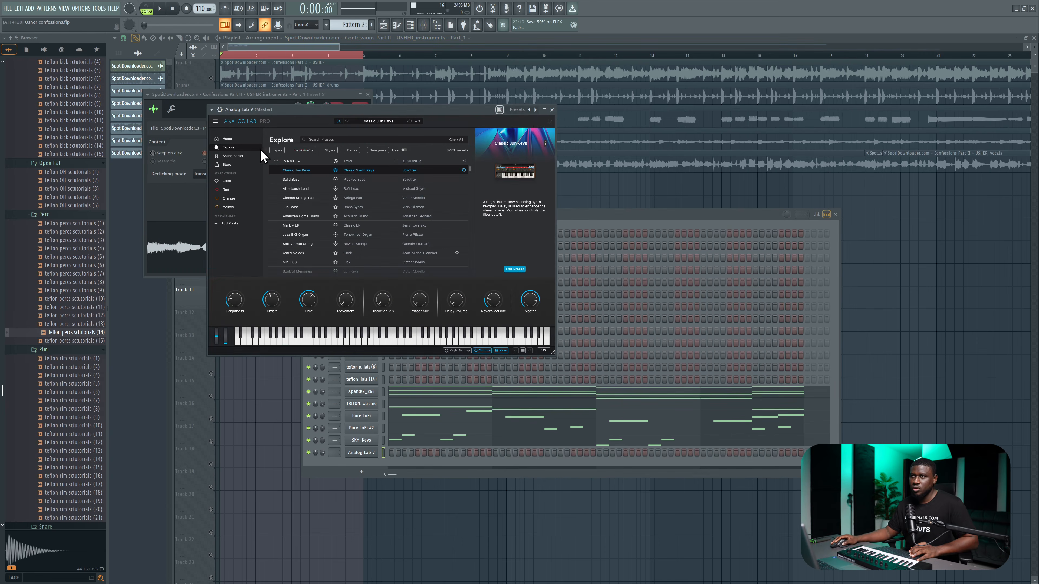
left_click(329, 150)
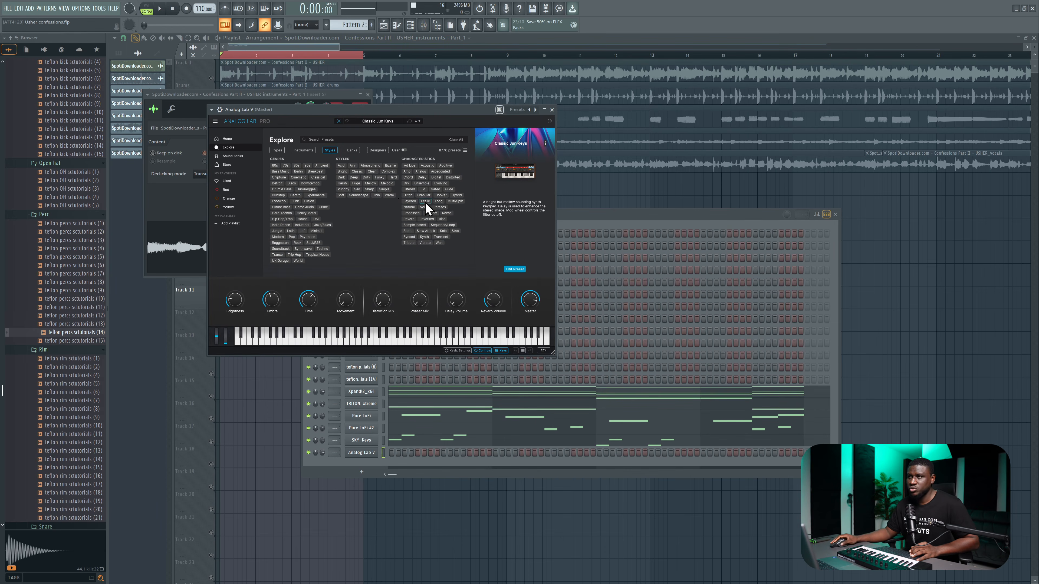
left_click(373, 166)
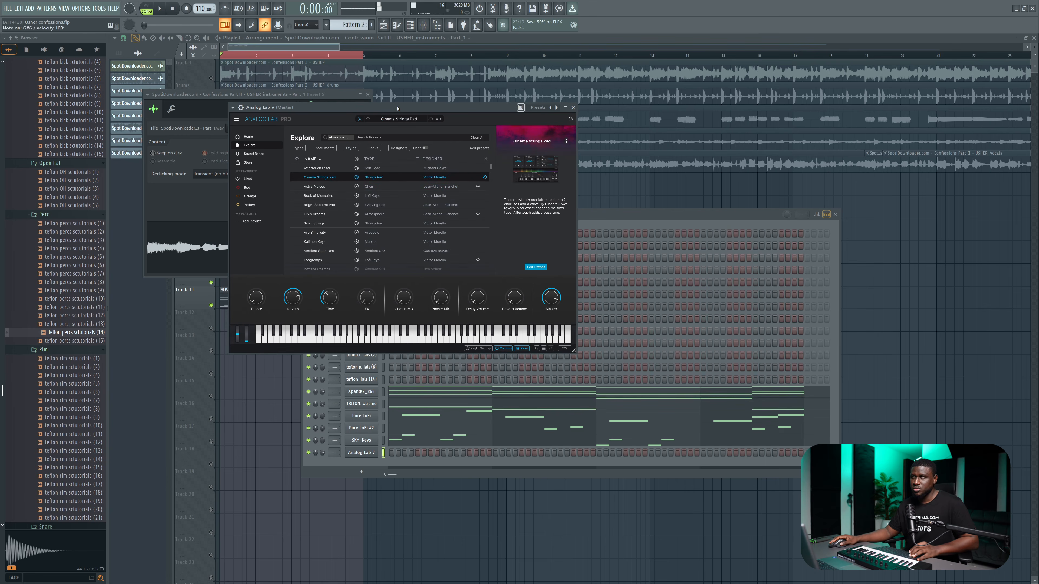
left_click(572, 108)
In the Analog Lab V piano roll, place short notes F4, D#4, C#4 and C#4 at the starts of bars 1–4, plus D#4 mid-bar 4
right_click(359, 454)
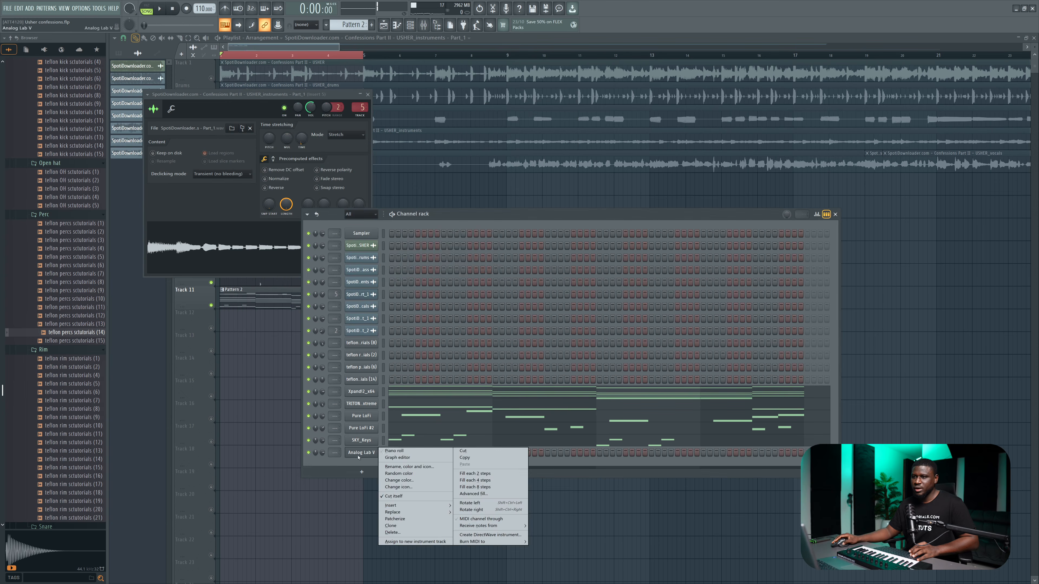
left_click(394, 451)
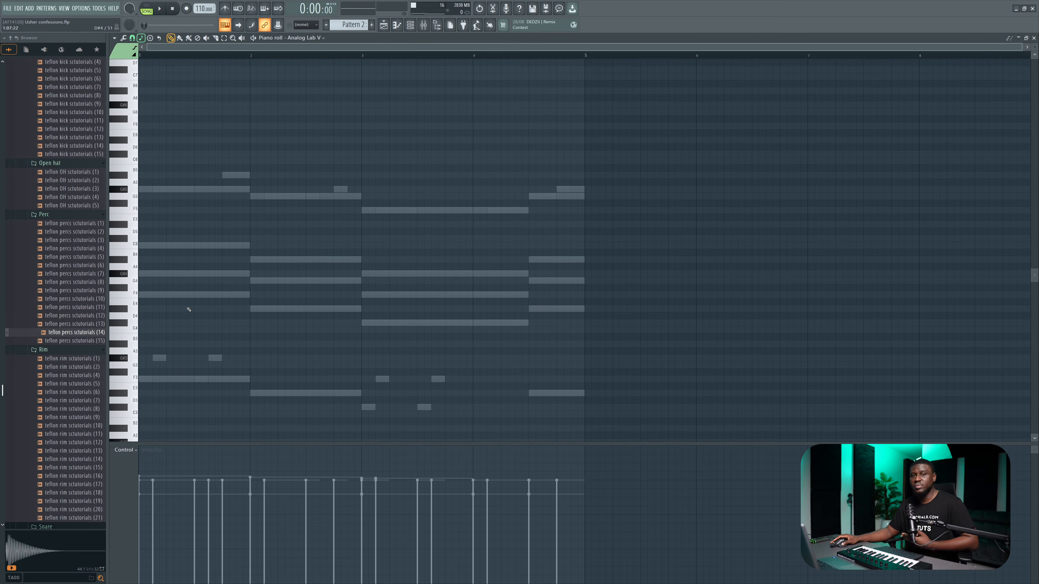
left_click(146, 295)
left_click_drag(156, 295, 145, 294)
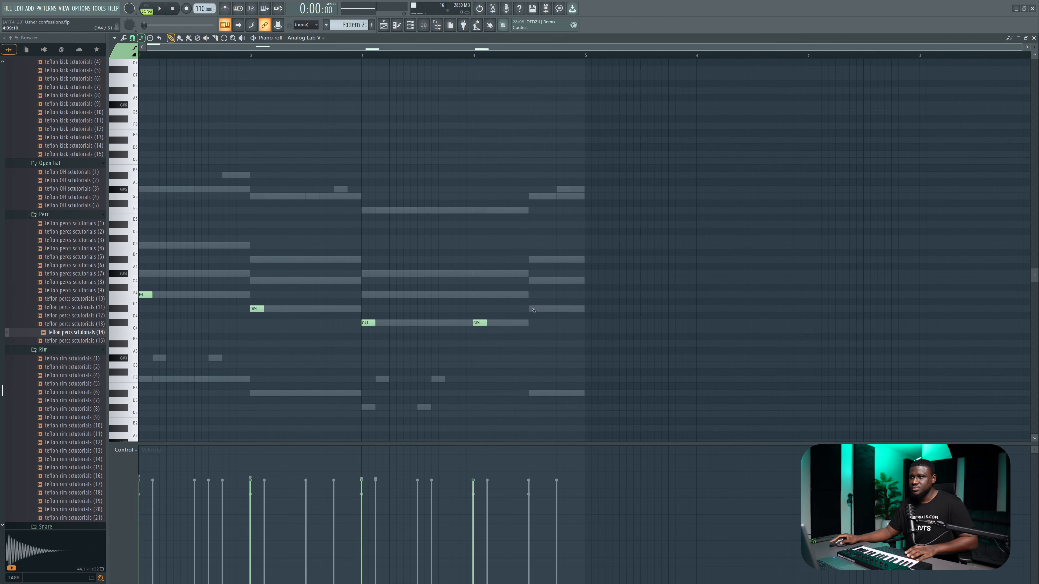
left_click_drag(548, 298, 198, 386)
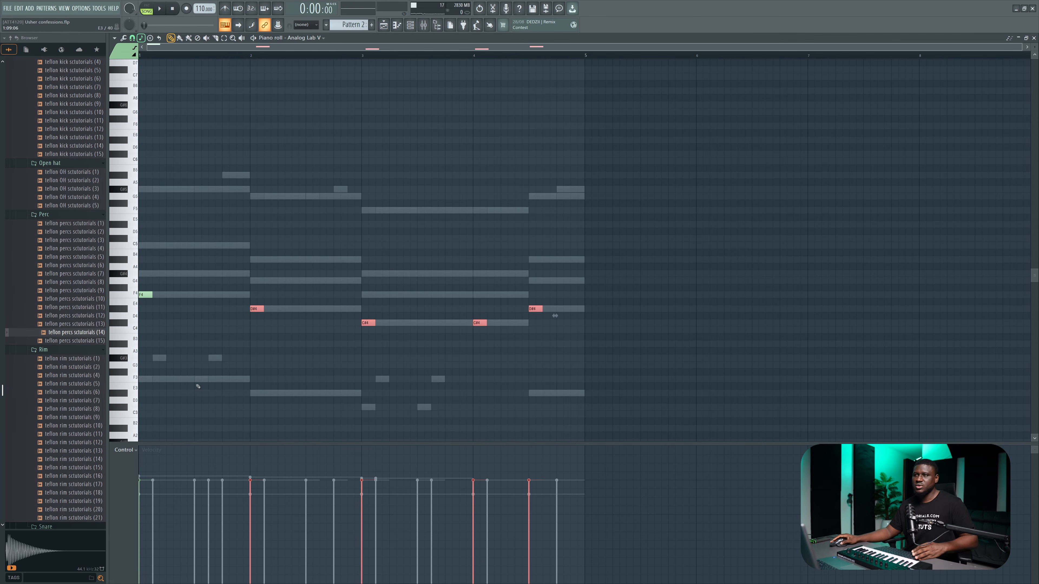
Raise all five Analog Lab V notes by two octaves and lengthen each to one beat, listening to the result
left_click_drag(615, 243, 0, 444)
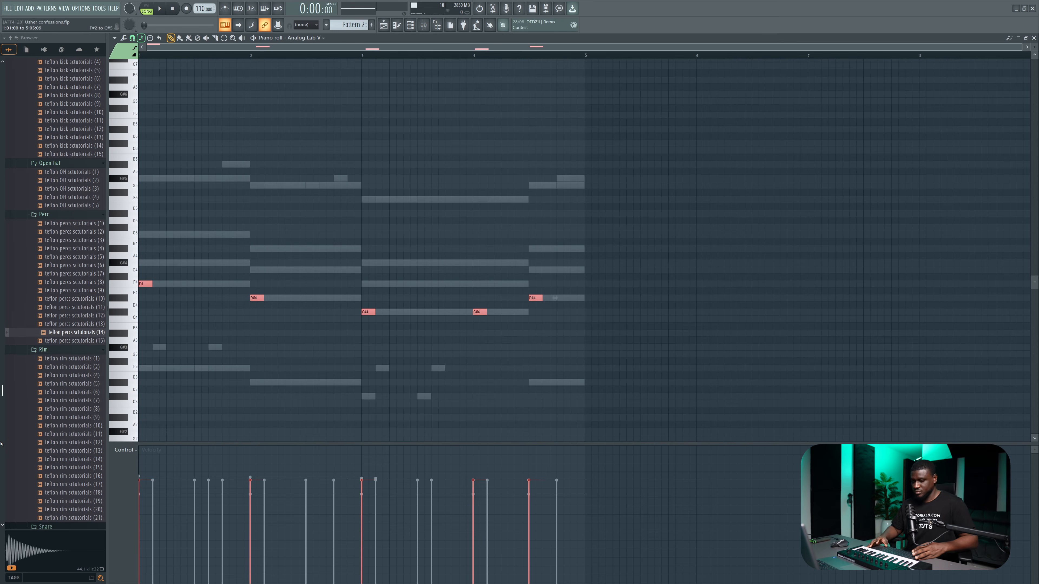
key("ctrl+Up")
key("ctrl+Up")
key("space")
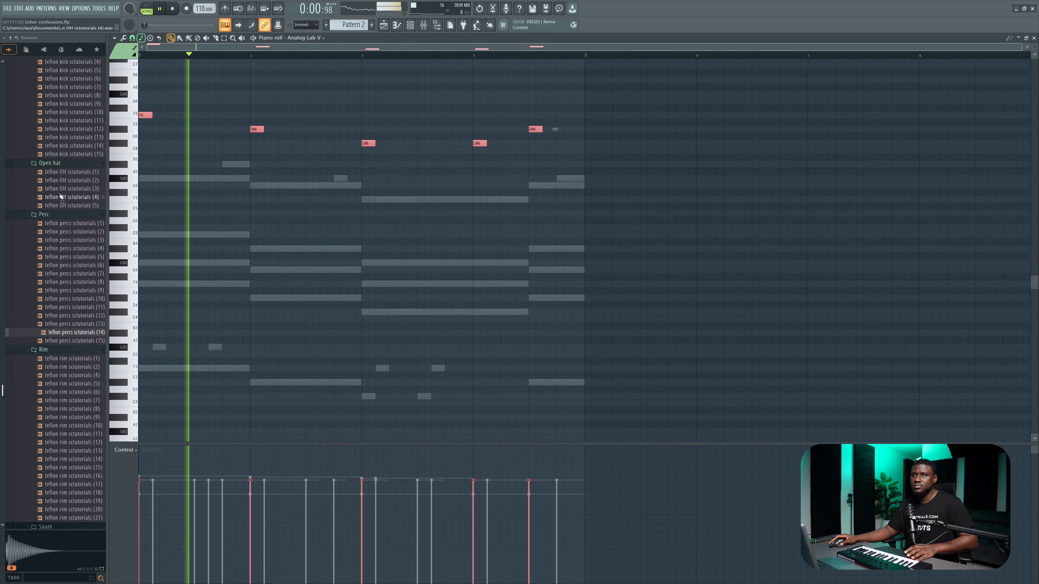
scroll(179, 191, "up", 3)
key("space")
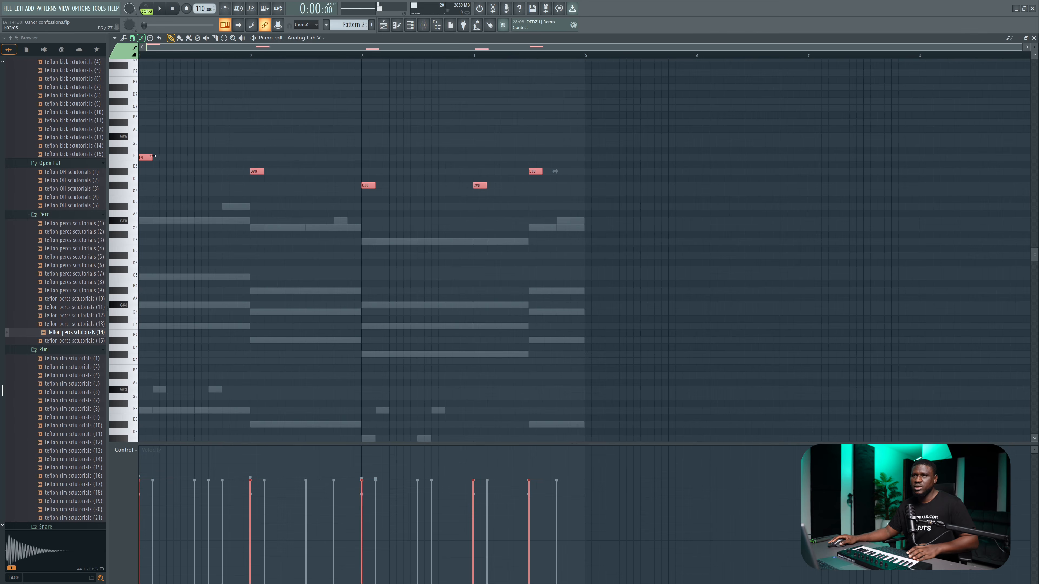
key("space")
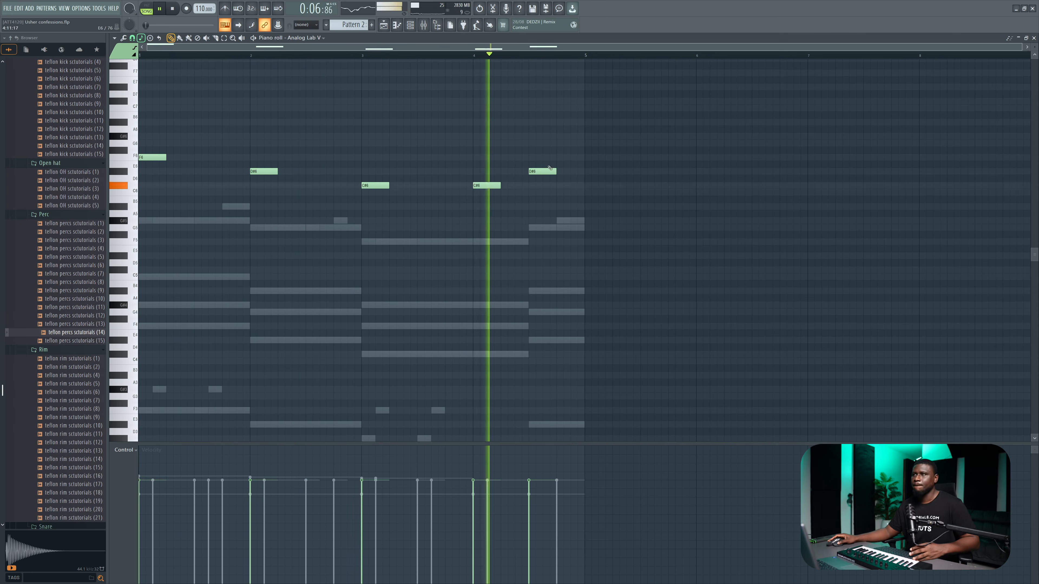
Raise all the Analog Lab V notes by one more octave and play the pattern
left_click_drag(573, 134, 332, 225)
key("ctrl+a")
key("space")
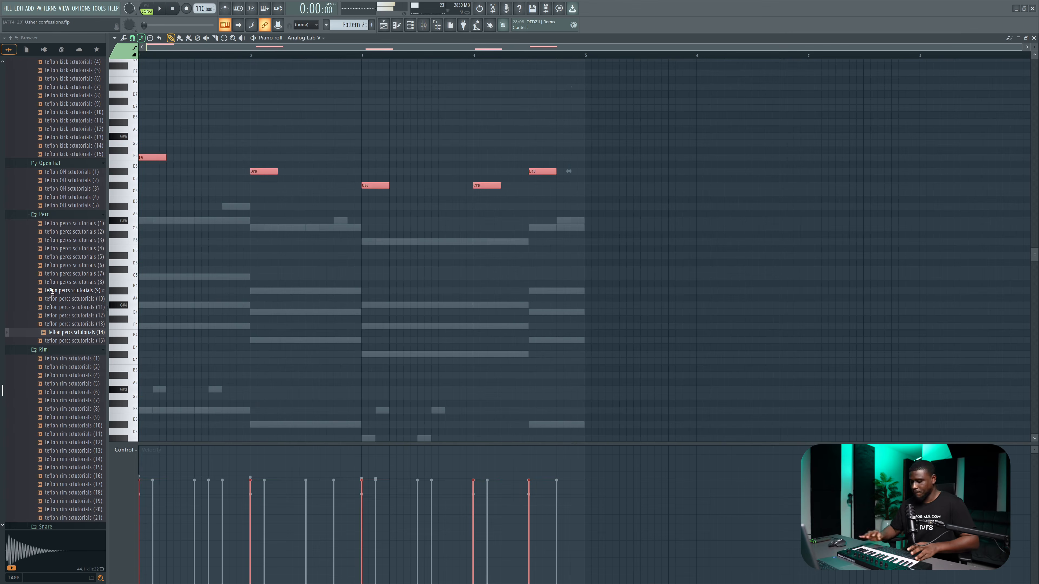
key("ctrl+Up")
key("space")
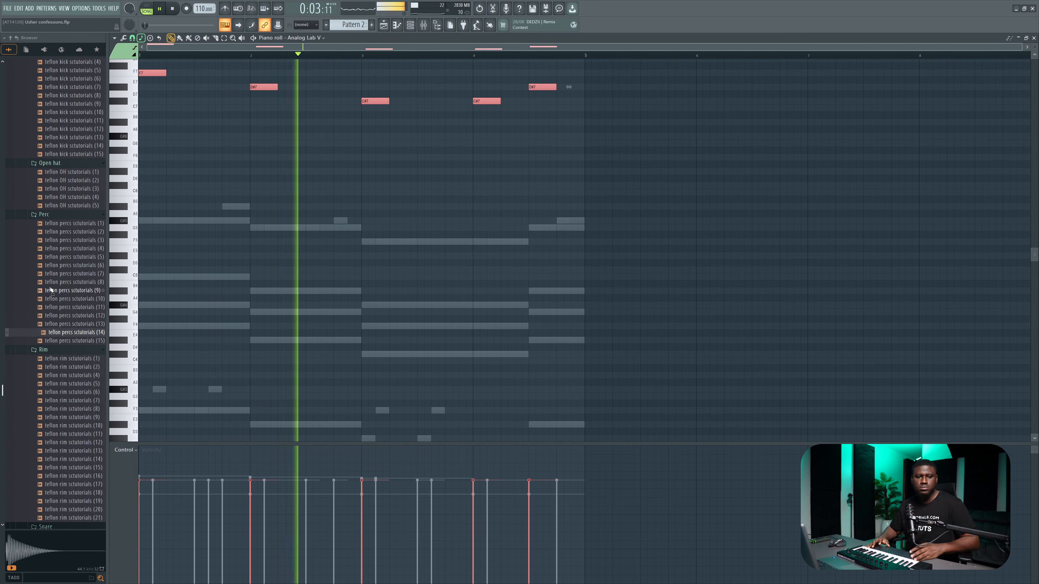
key("space")
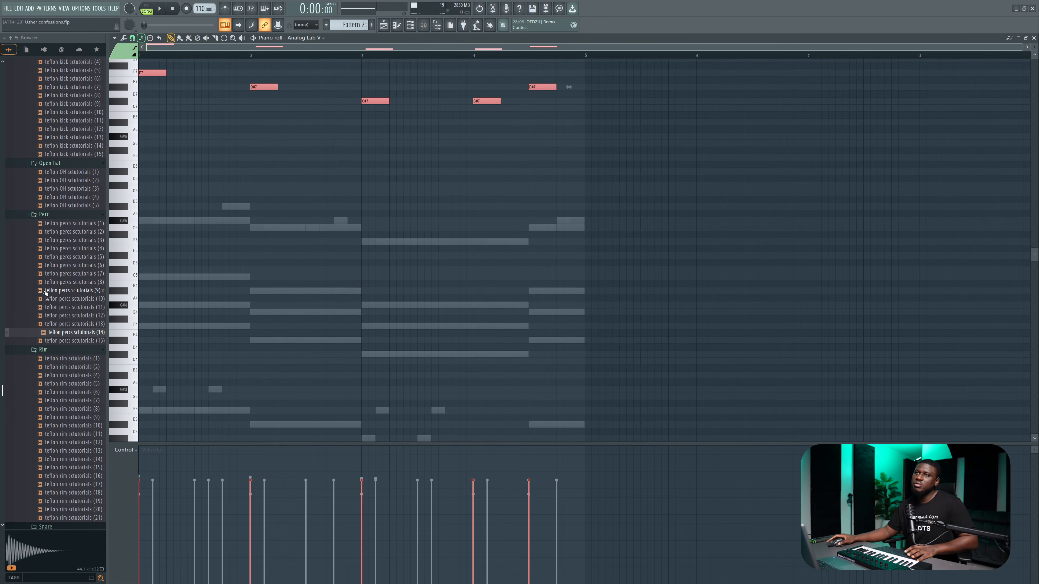
Delete the Analog Lab V notes at the starts of bars 2 and 4, and lower the remaining three notes by one octave
scroll(304, 240, "up", 2)
right_click(260, 129)
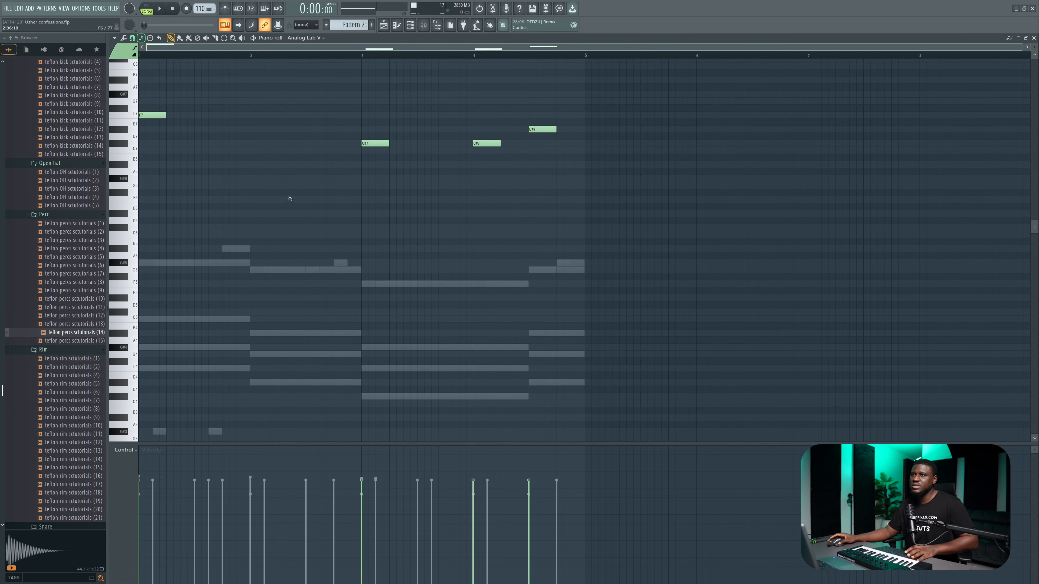
key("space")
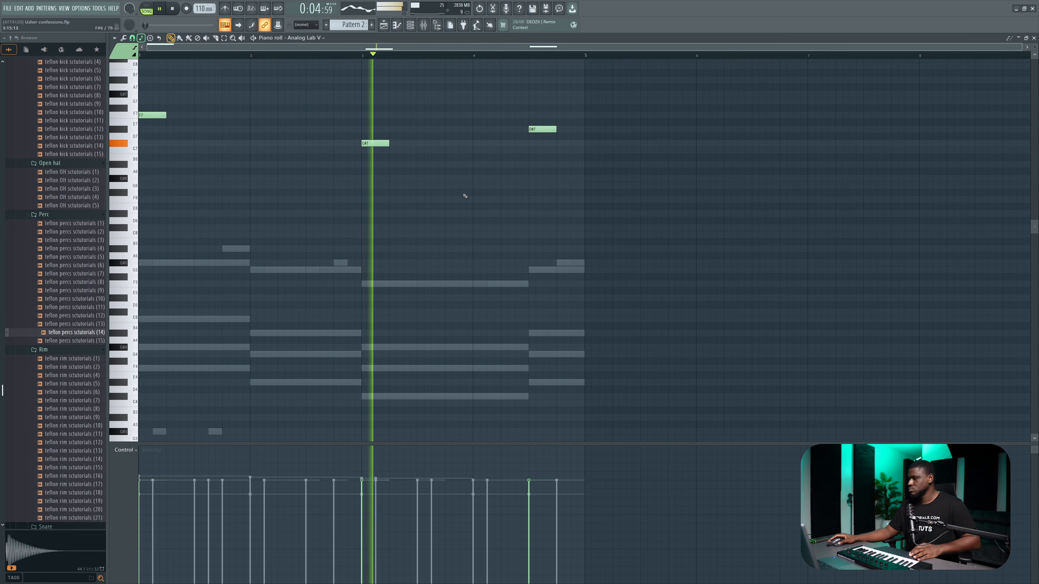
key("space")
left_click_drag(581, 87, 165, 223)
key("ctrl+Down")
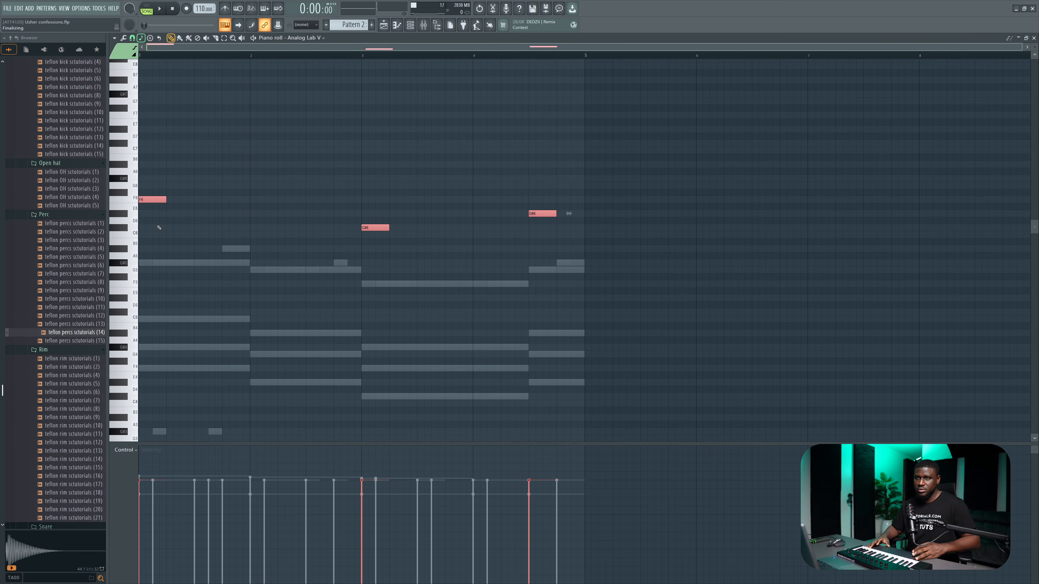
Transpose the three Analog Lab V notes to G#6, F6 and G6, and play the loop to check them
key("ctrl+Down")
key("ctrl+Down")
key("shift+Up")
key("shift+Up")
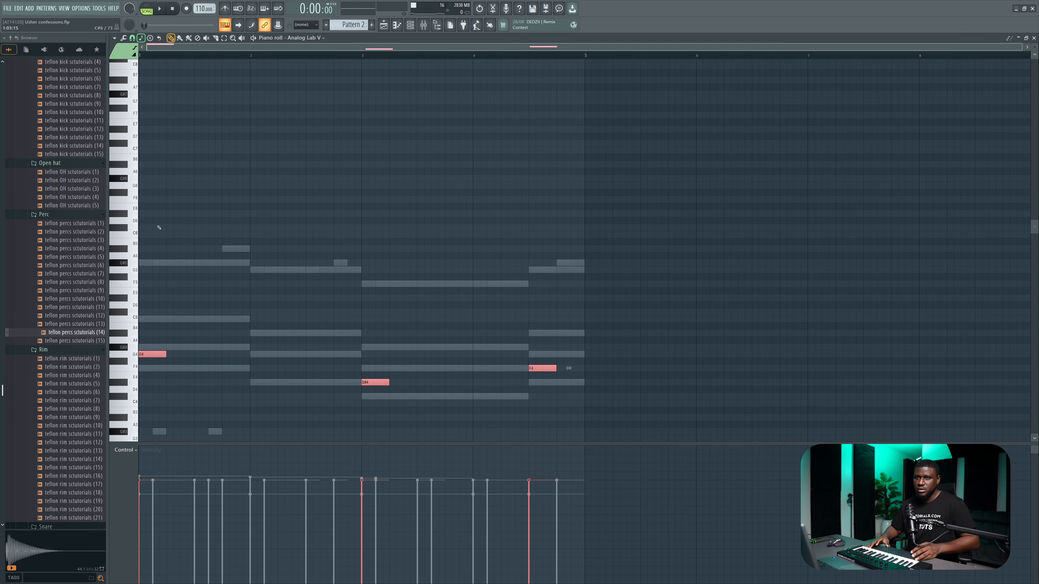
key("space")
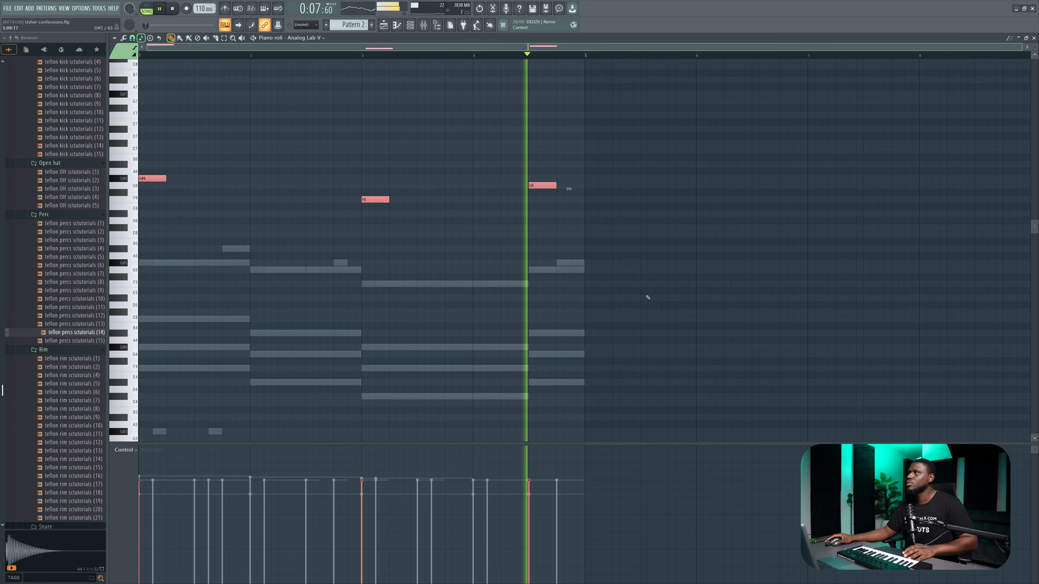
key("Escape")
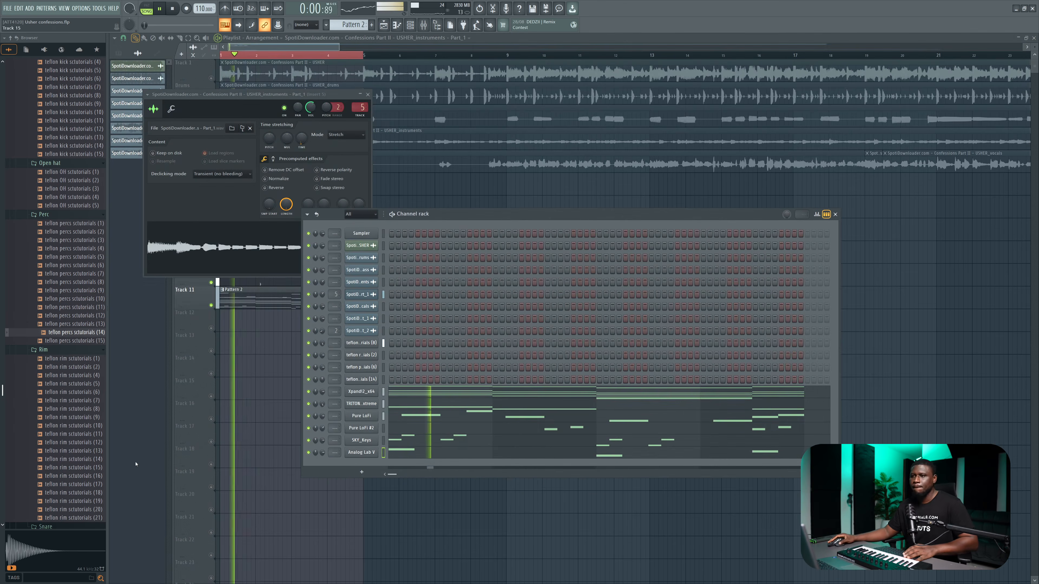
key("space")
Clone the Analog Lab V channel and load the Cinemascope strings preset in the copy
right_click(362, 455)
left_click(404, 530)
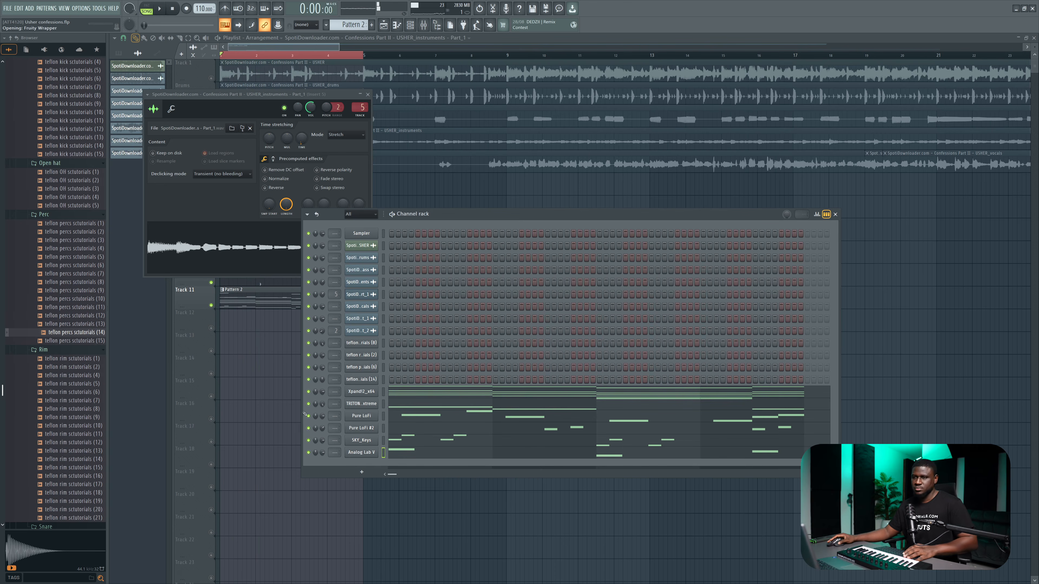
left_click(413, 136)
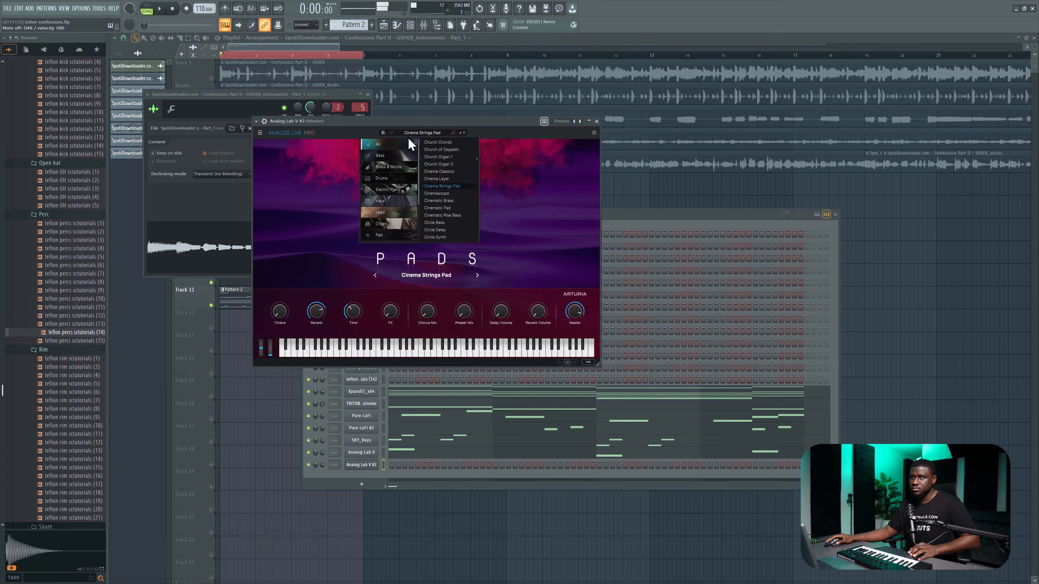
left_click(442, 196)
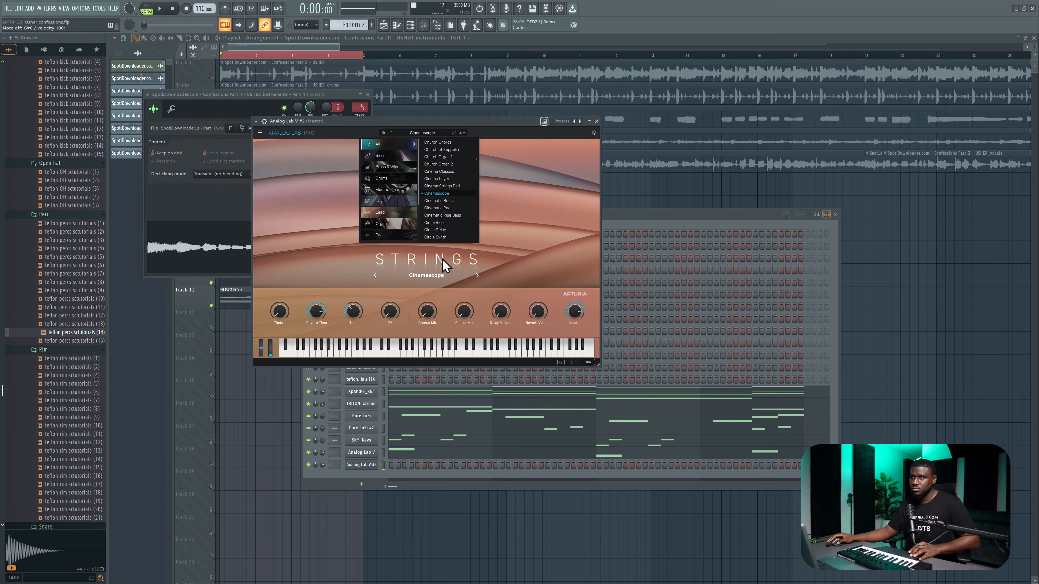
left_click(413, 135)
left_click(479, 358)
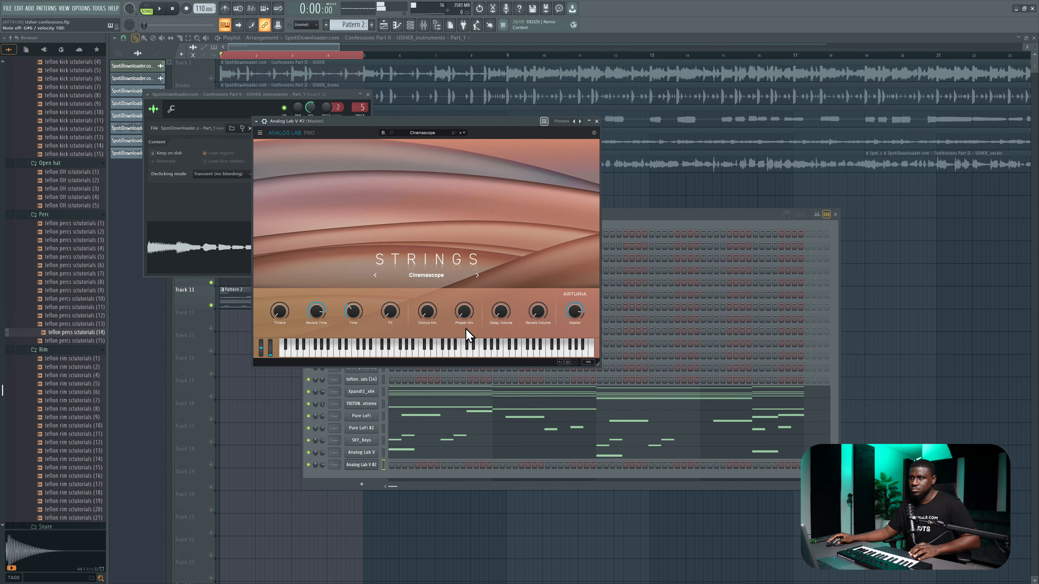
Browse all presets in Analog Lab V #2 and filter them by the Atmospheric style
left_click(384, 133)
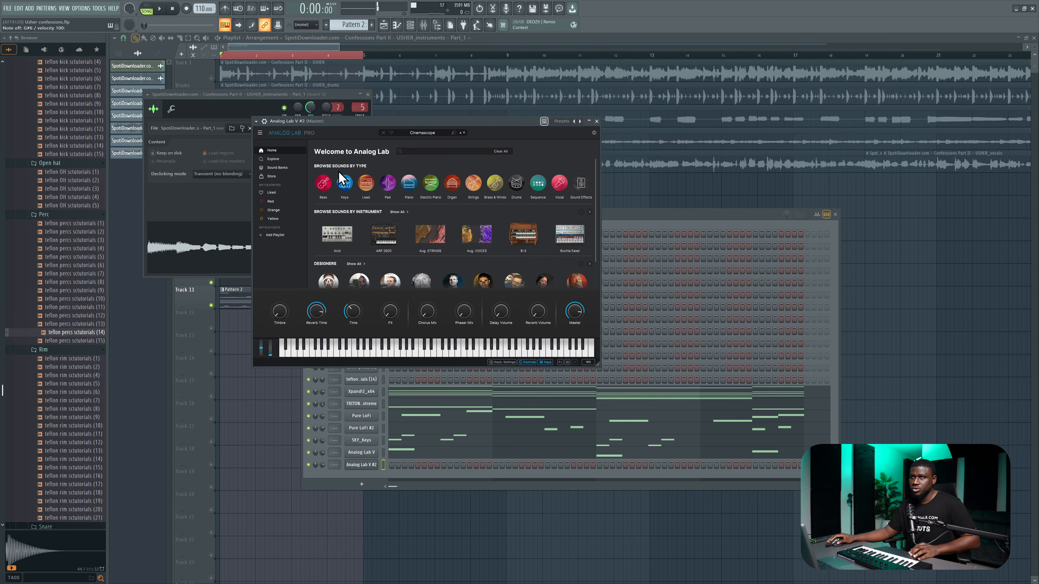
left_click(305, 160)
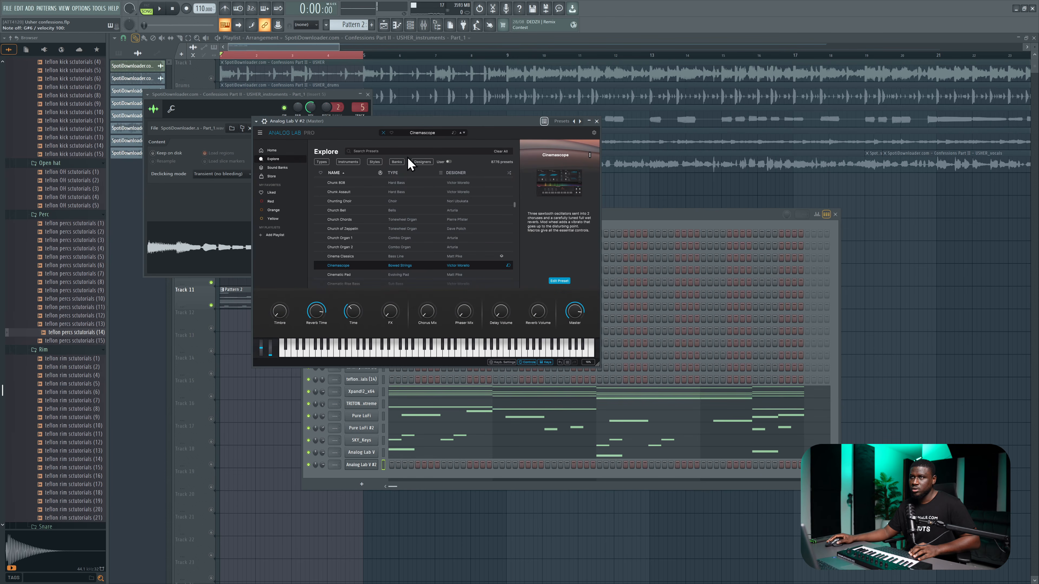
left_click(375, 162)
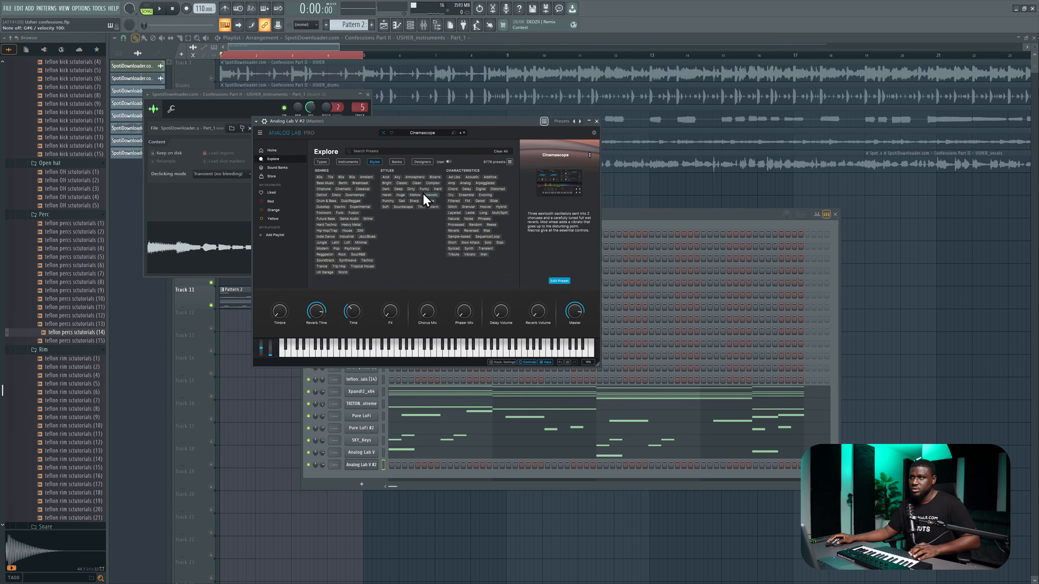
left_click(481, 162)
left_click(389, 228)
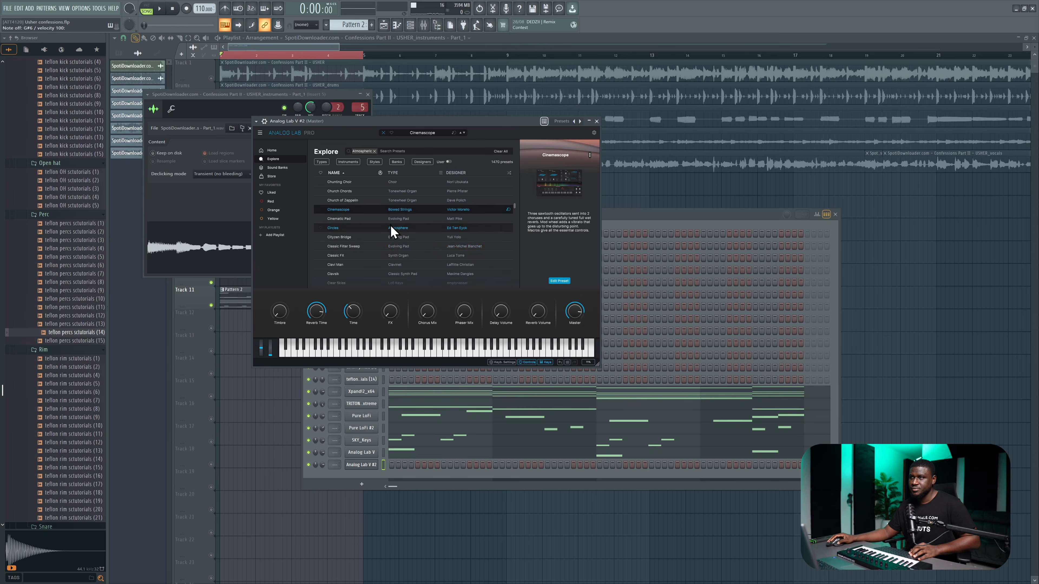
Audition the Cityzen Bridge and Classic Filter Sweep presets, load Classic FX and play the loop
left_click(399, 238)
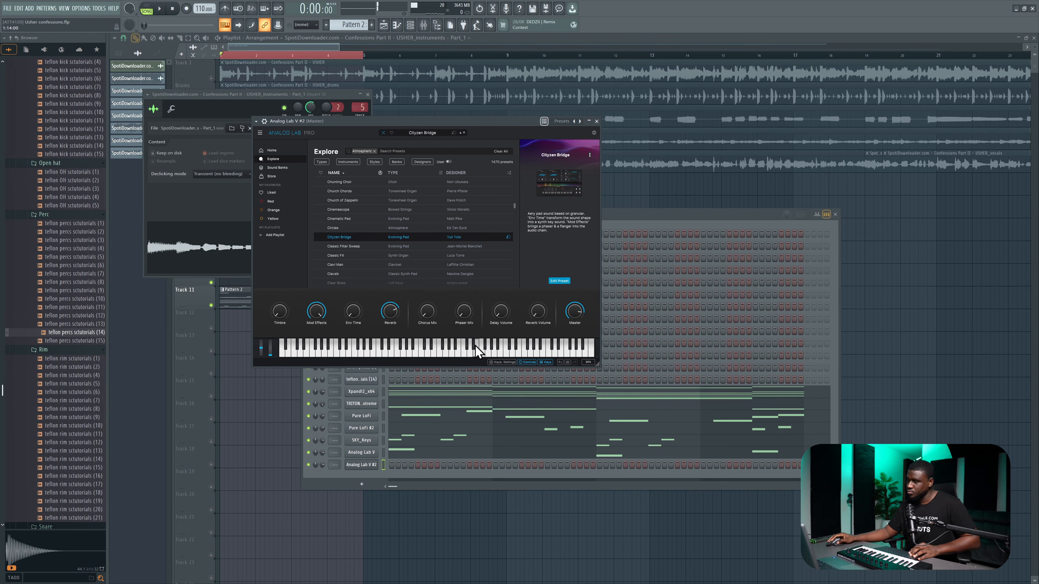
left_click(399, 247)
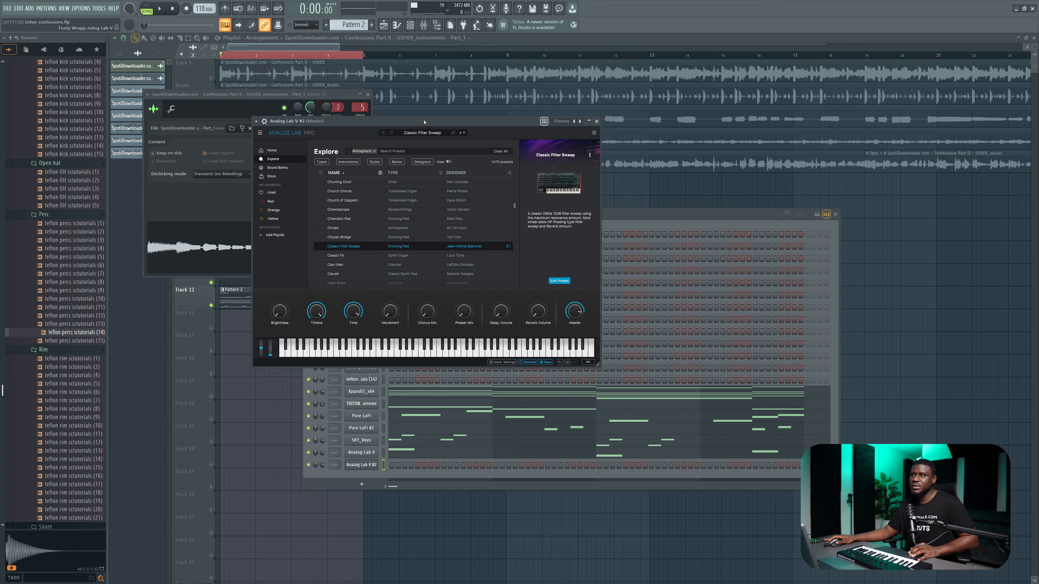
left_click_drag(424, 121, 424, 111)
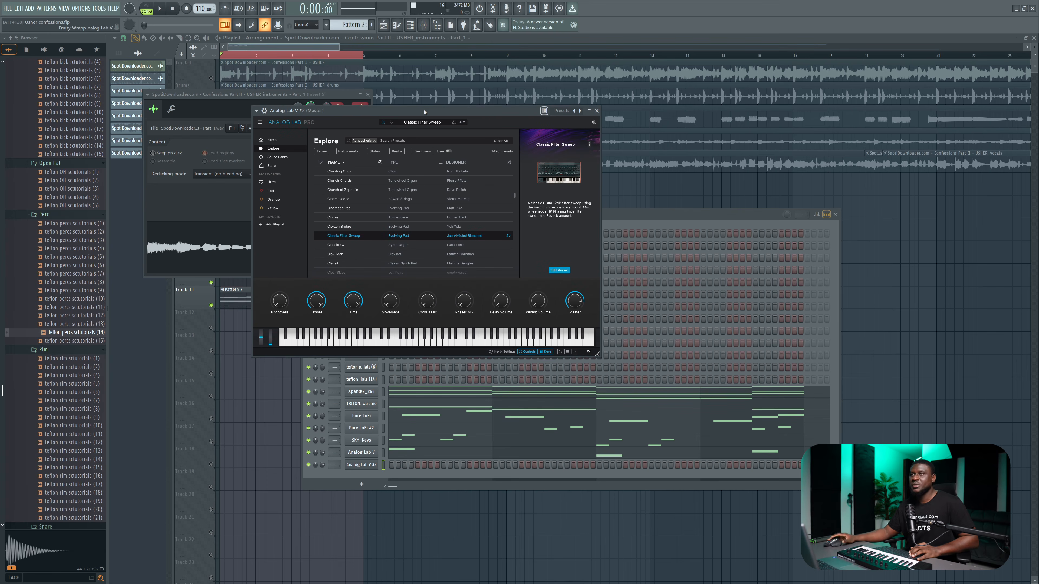
left_click(392, 245)
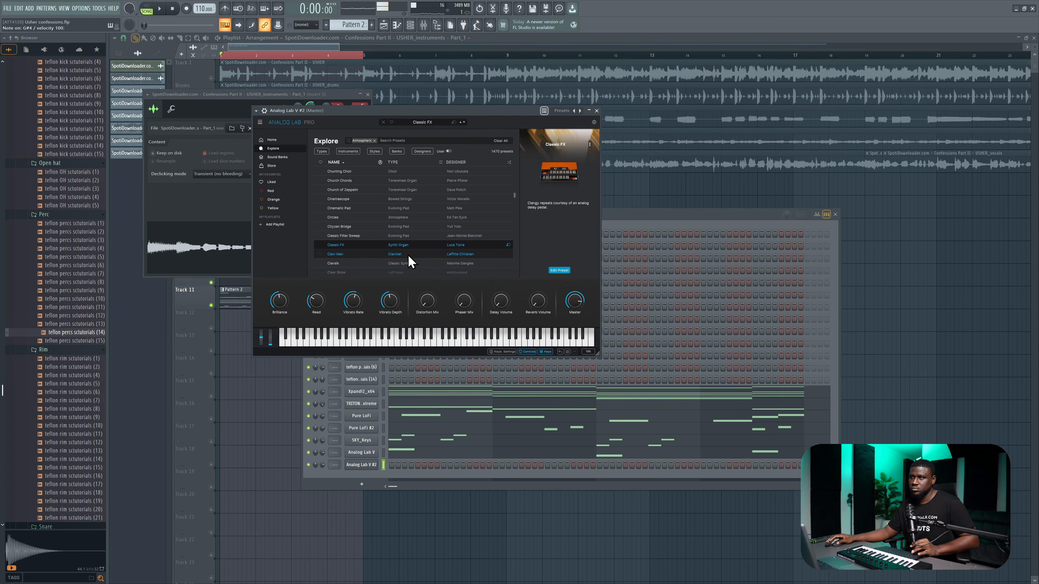
key("space")
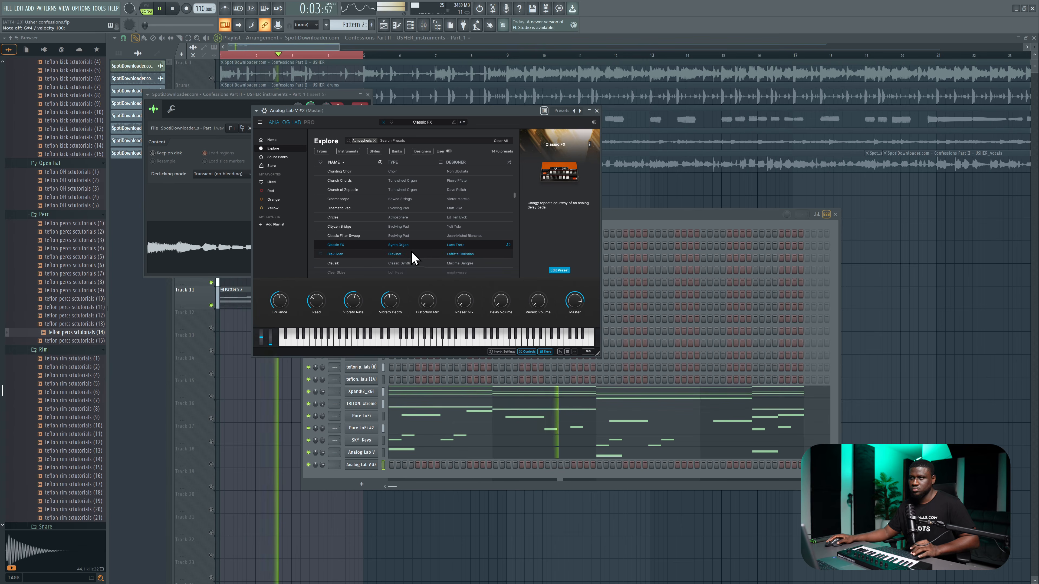
key("space")
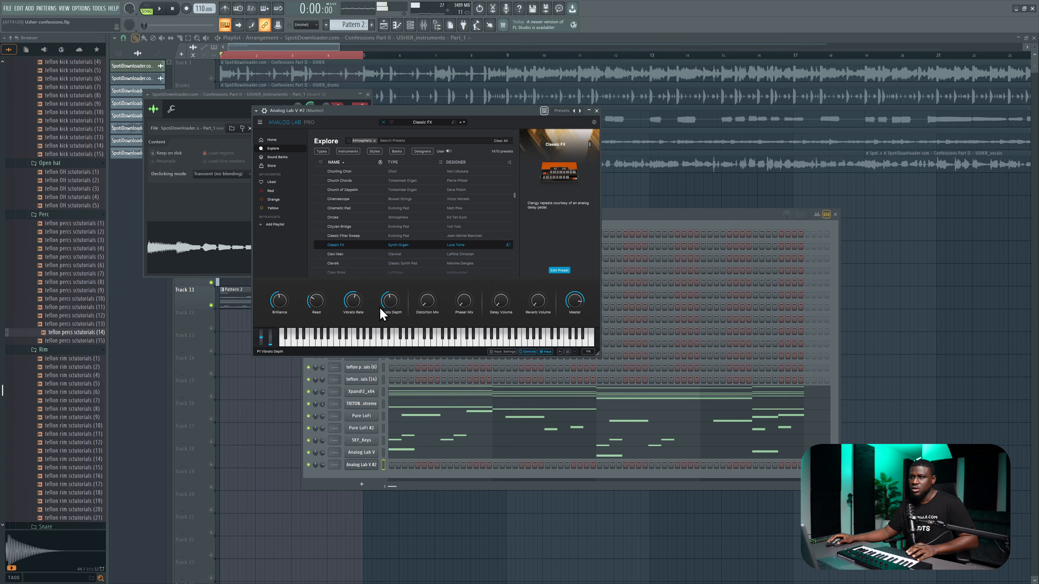
In the Analog Lab V #2 piano roll, place one-beat notes D#3 at the start of bar 2 and C#4 at the start of bar 4
right_click(371, 465)
left_click(395, 465)
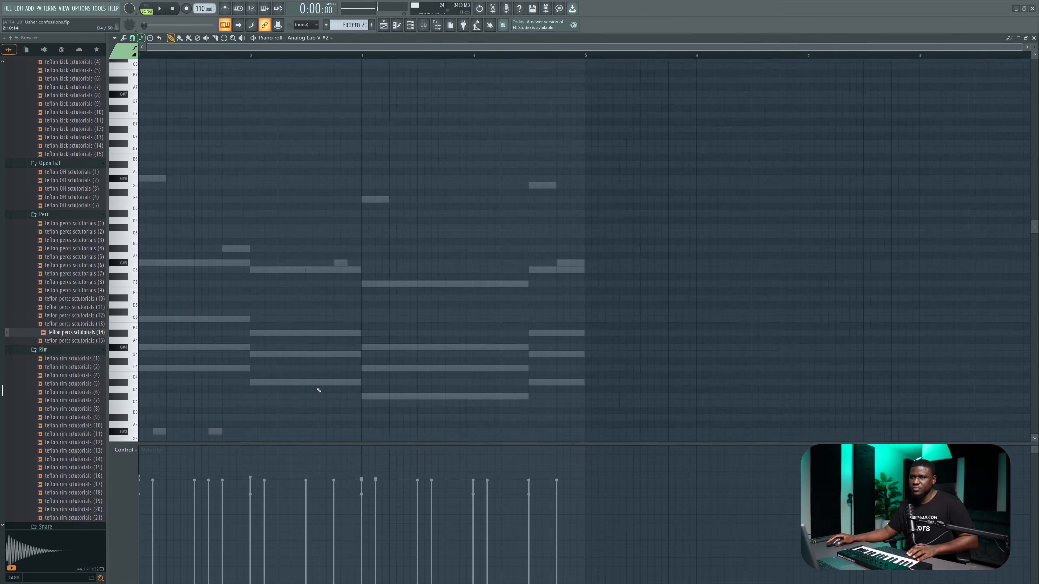
scroll(267, 367, "down", 3)
key("space")
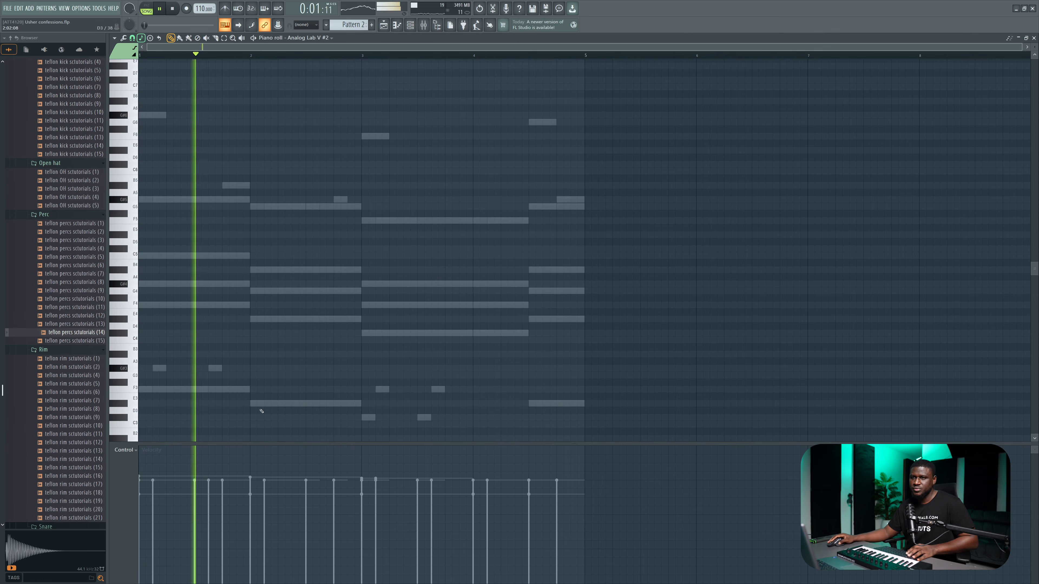
key("space")
scroll(356, 400, "down", 2)
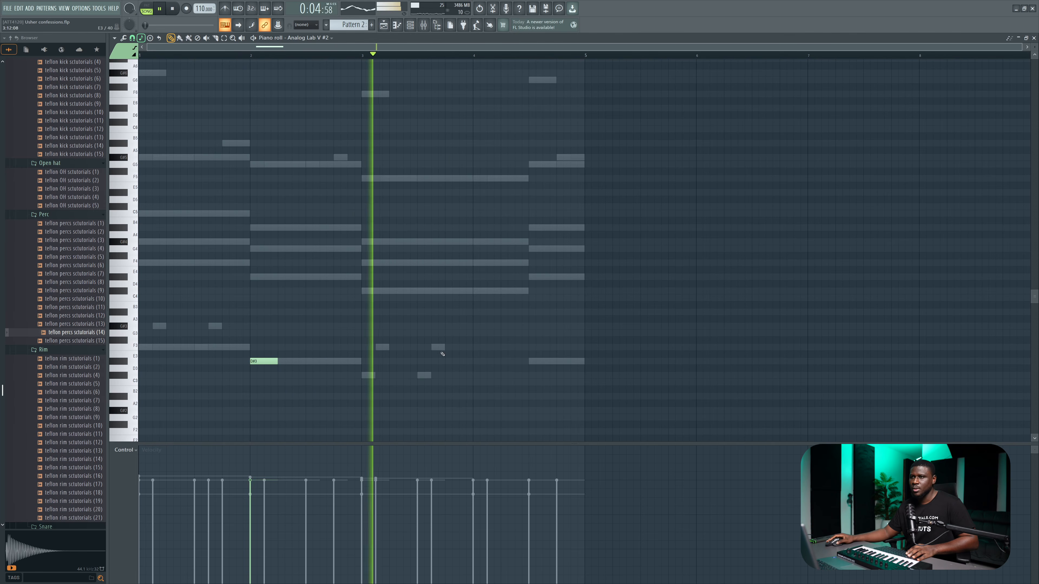
left_click(475, 361)
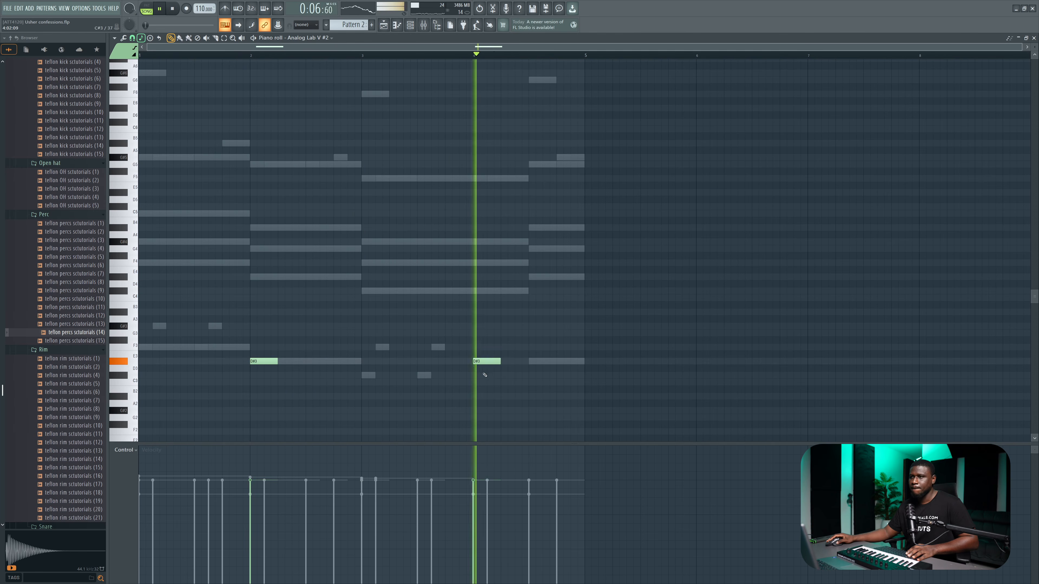
key("space")
left_click_drag(483, 362, 484, 301)
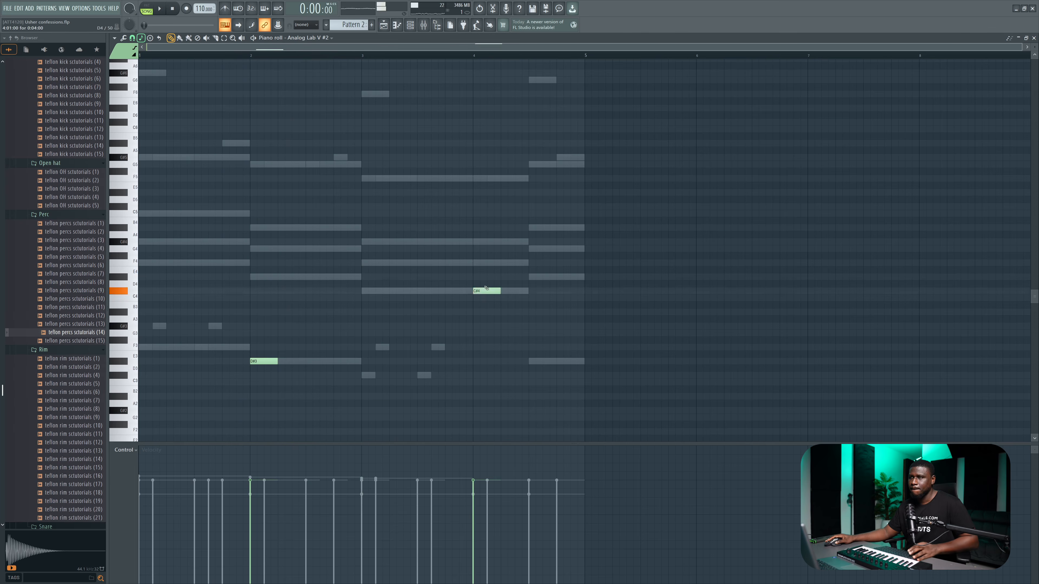
scroll(490, 302, "down", 1)
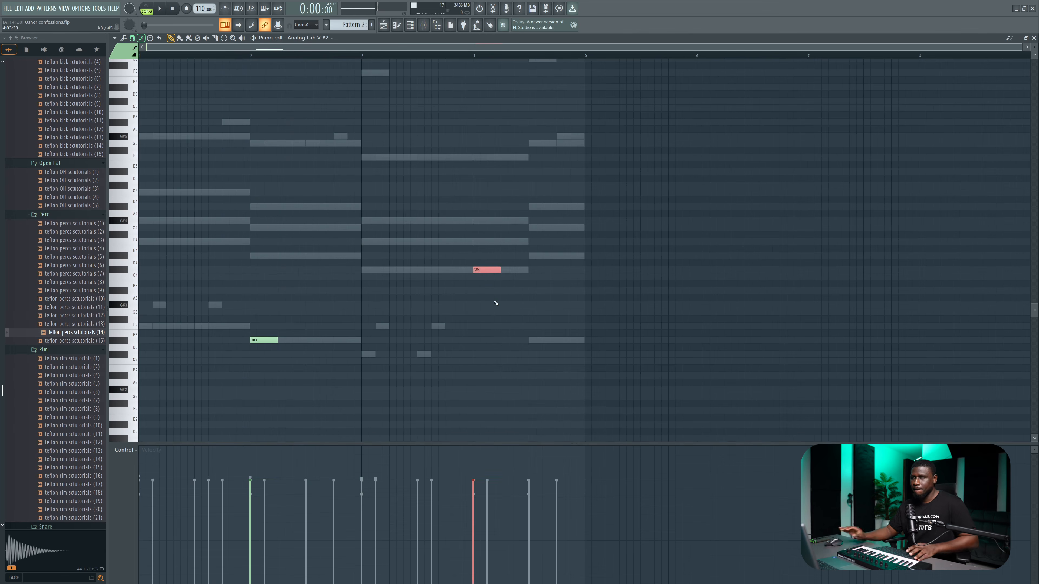
key("space")
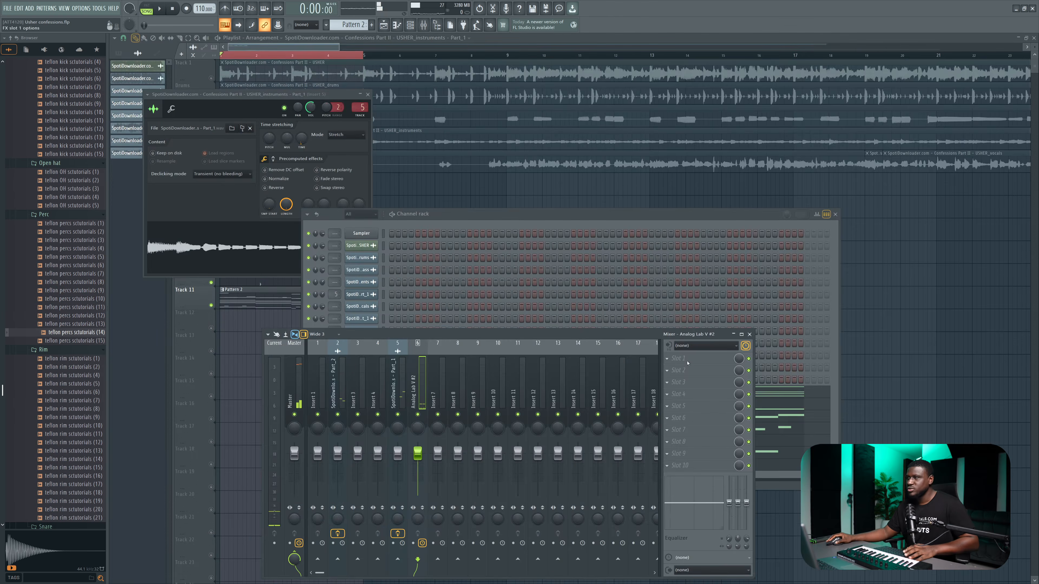
Add Fruity Parametric EQ 2 to the Analog Lab V #2 mixer track and roll off the highs with band 7, checking it during playback
left_click(687, 363)
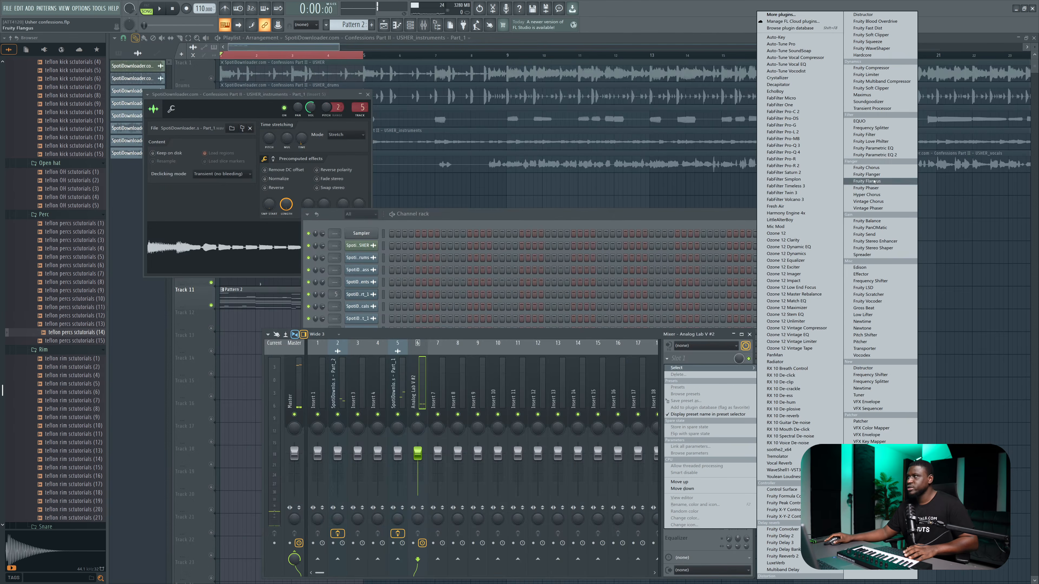
left_click(880, 155)
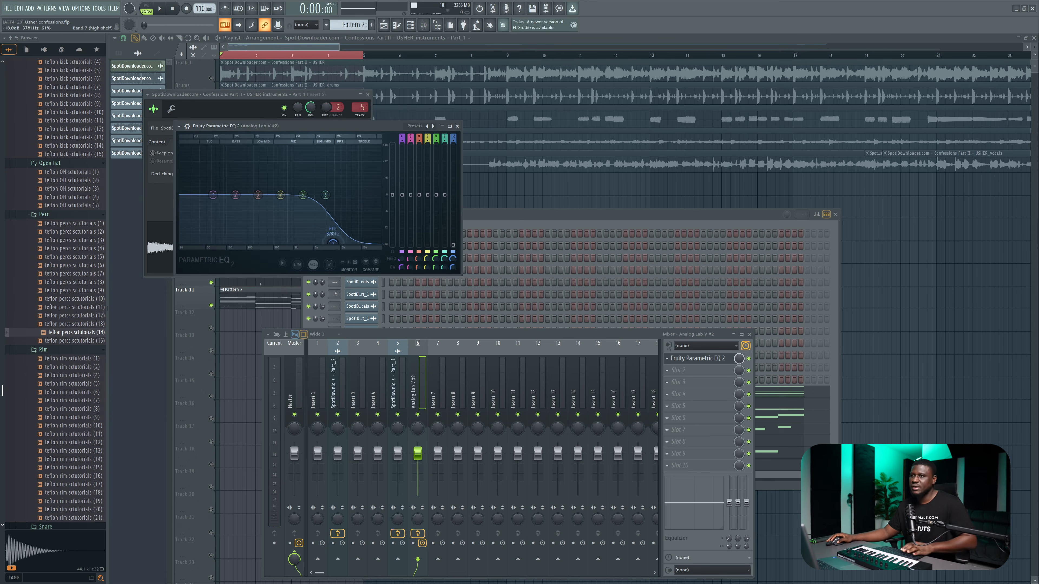
mouse_move(334, 245)
left_mouse_down()
mouse_move(319, 242)
mouse_move(337, 243)
left_mouse_up()
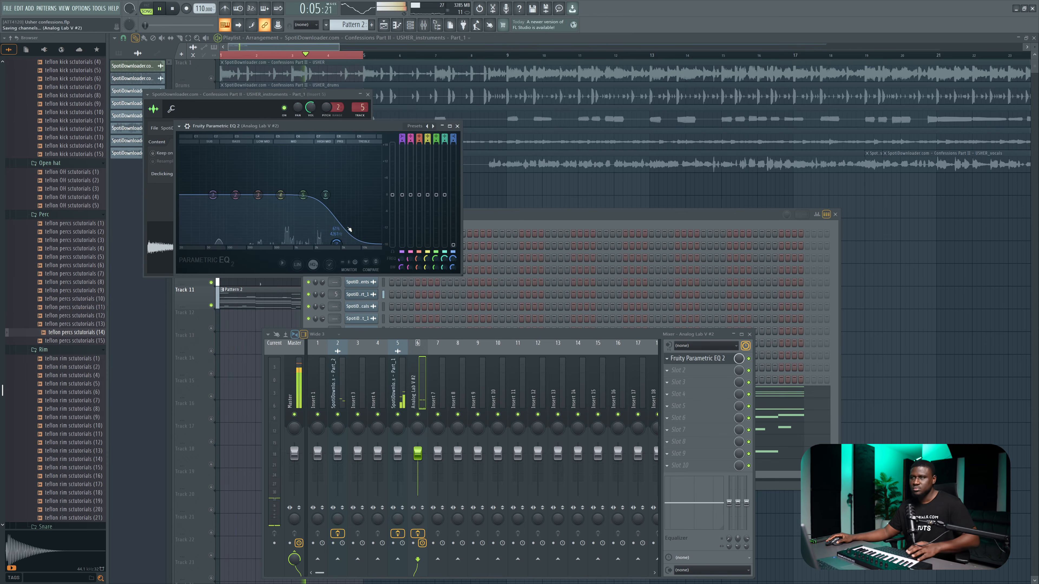
key("space")
left_click(458, 126)
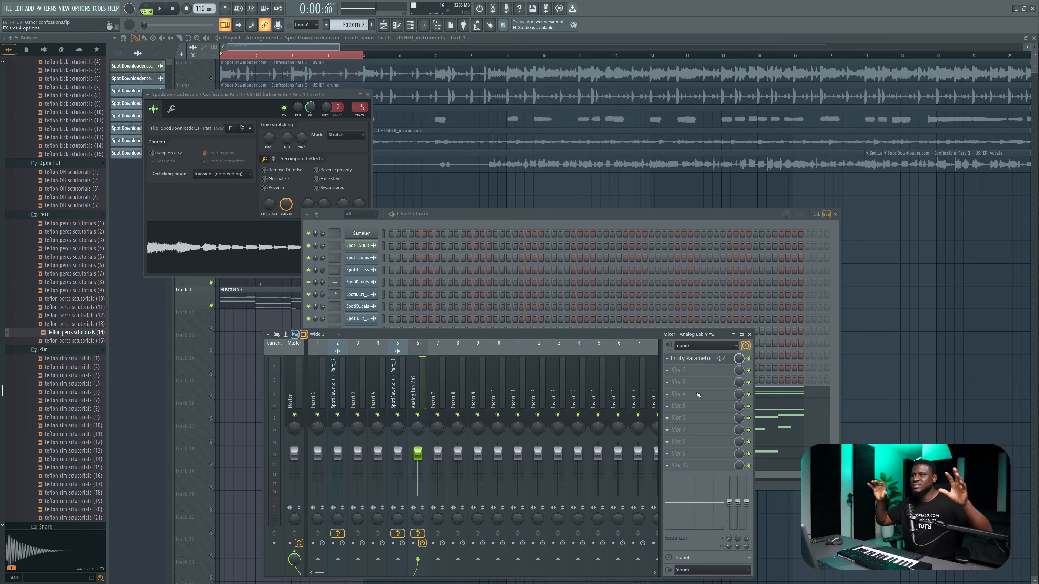
Add FabFilter Pro-R after the EQ, save the project, and set the reverb's Mix to about 60% during playback
left_click(709, 373)
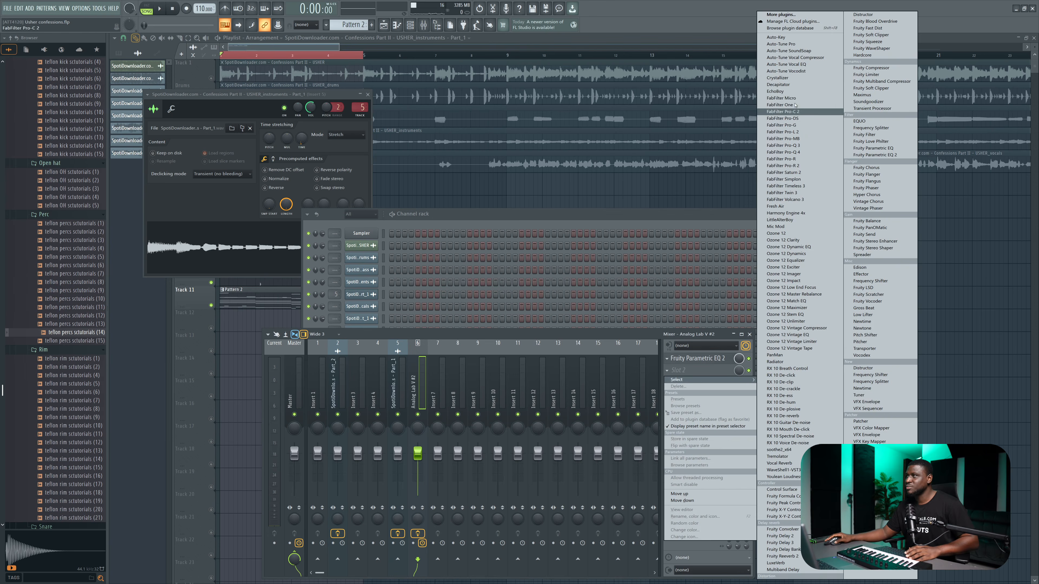
left_click(800, 161)
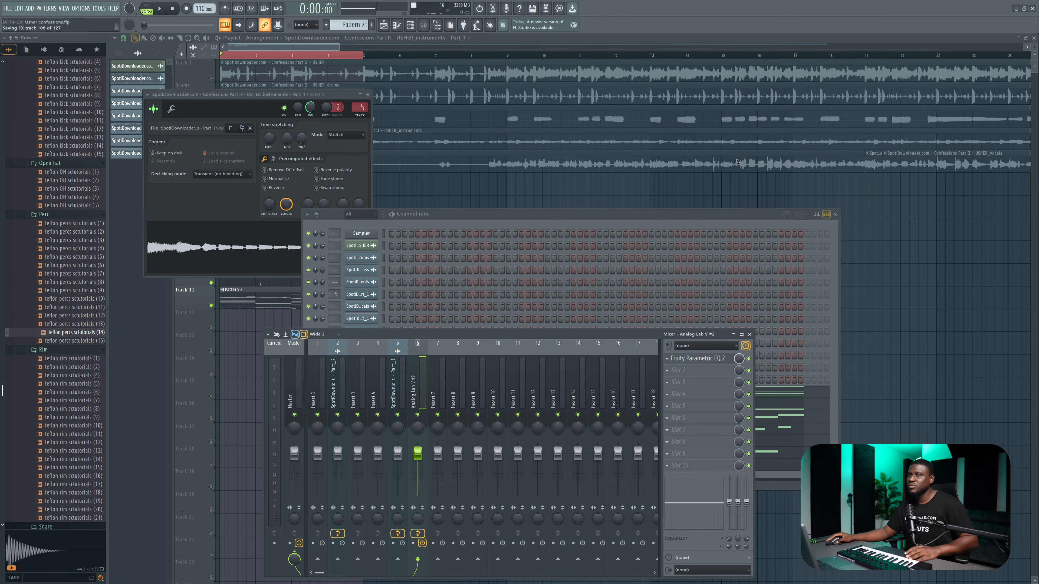
key("ctrl+s")
key("space")
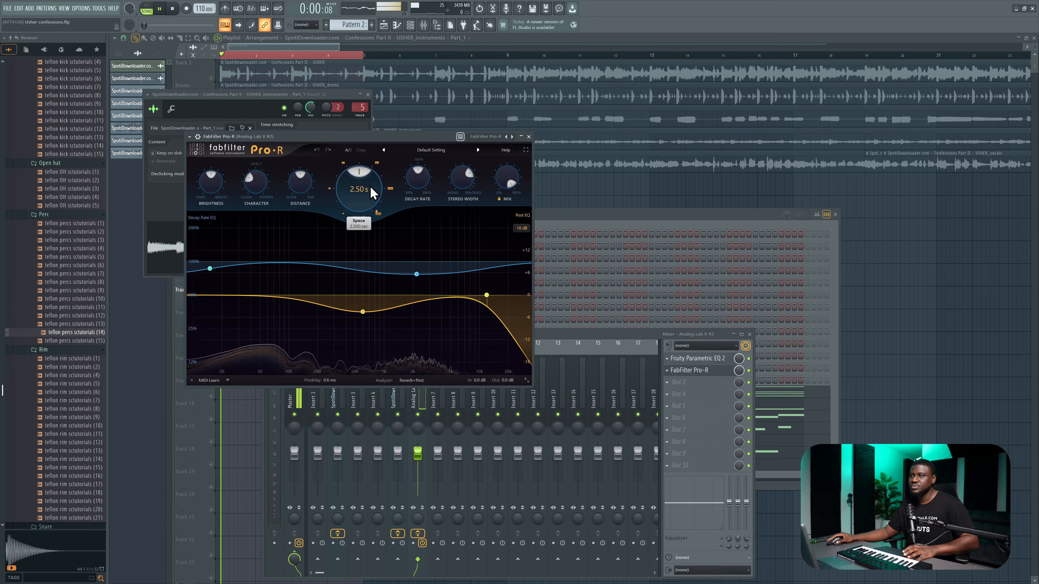
left_click_drag(492, 176, 494, 216)
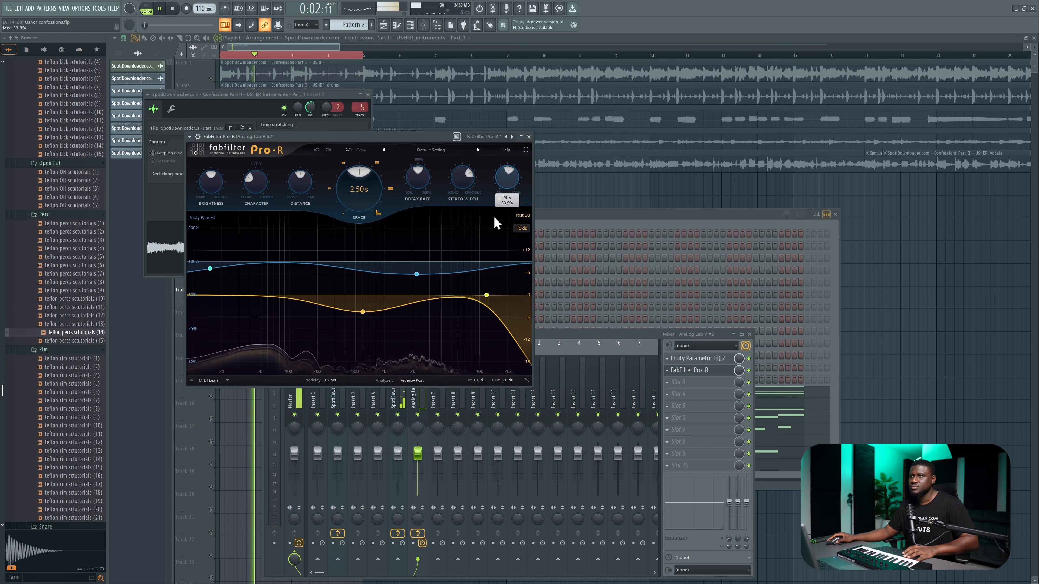
left_click_drag(507, 175, 510, 172)
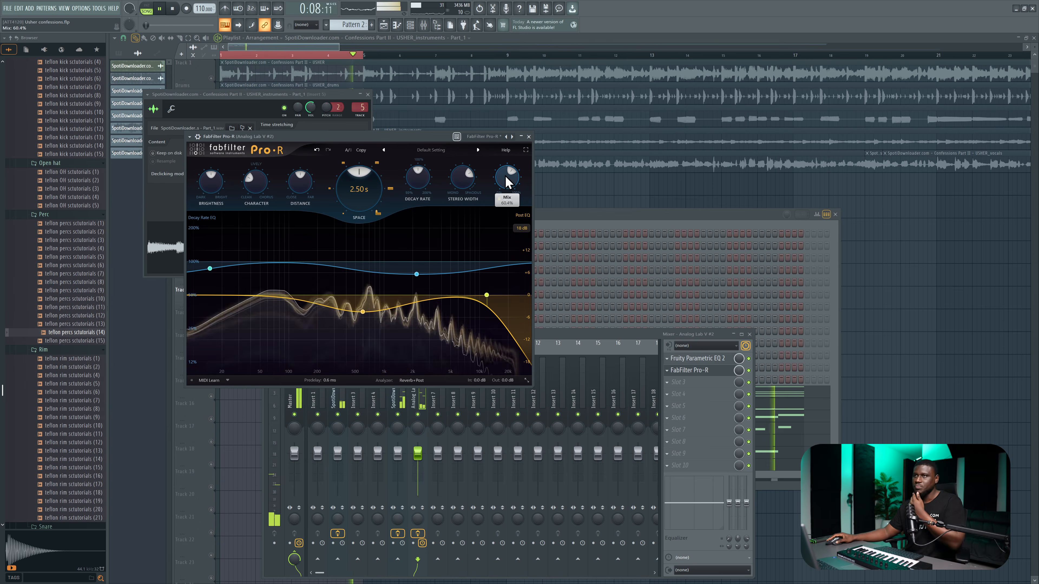
left_click(529, 136)
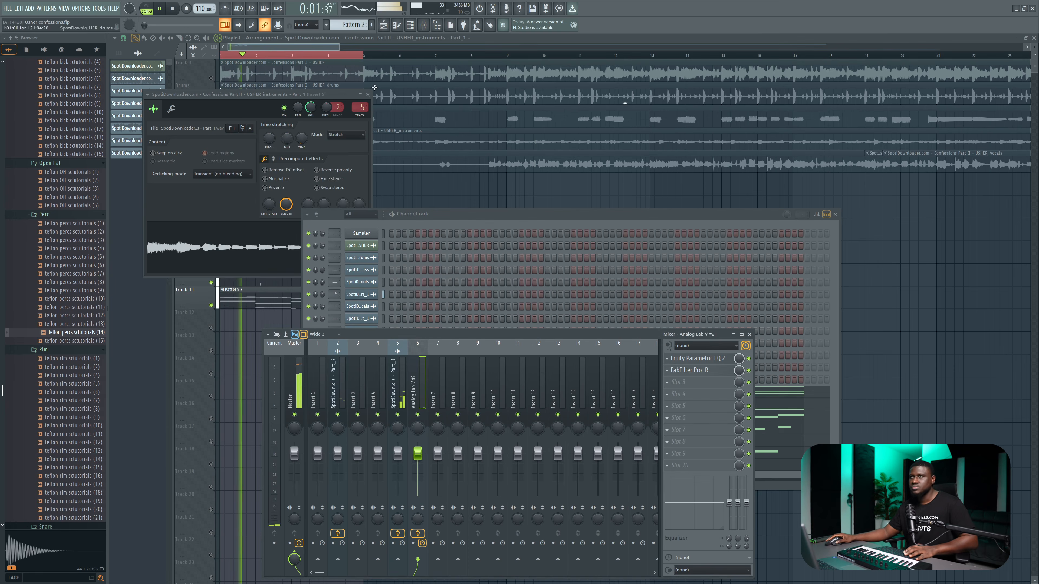
Close the sampler, channel rack and mixer windows while listening to the four-bar loop in the playlist
key("Escape")
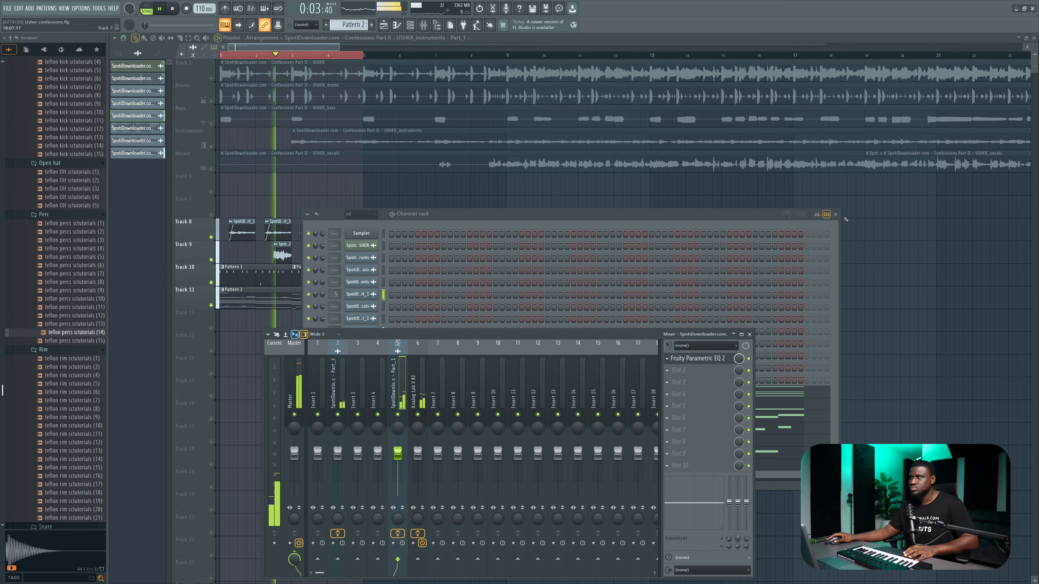
key("Escape")
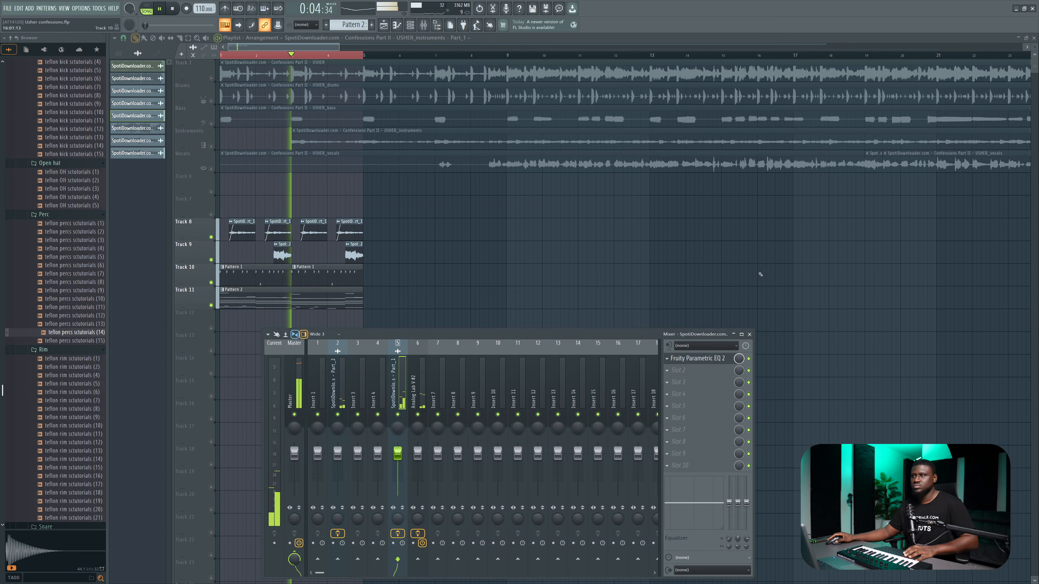
left_click(749, 334)
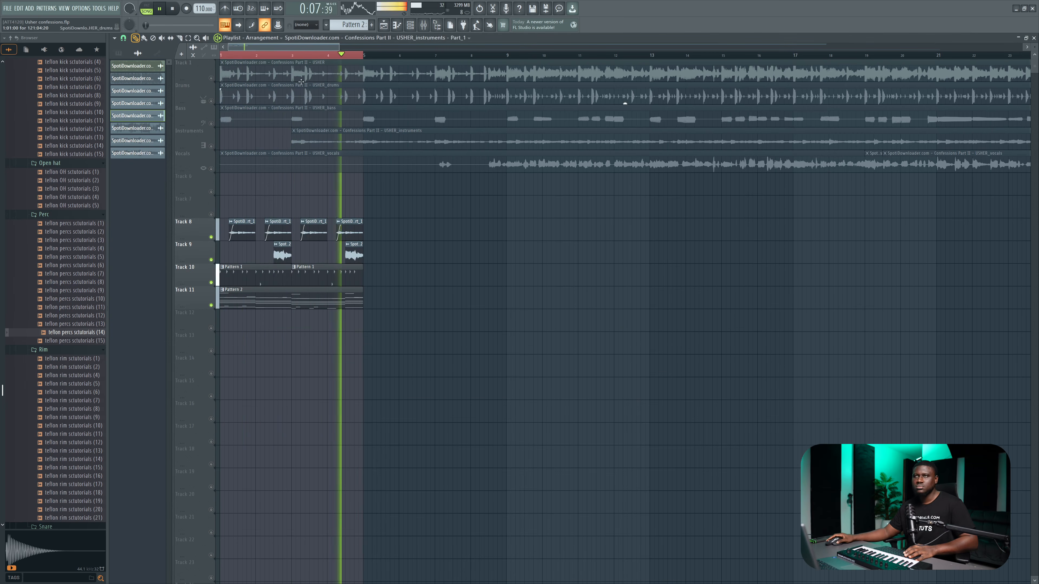
key("space")
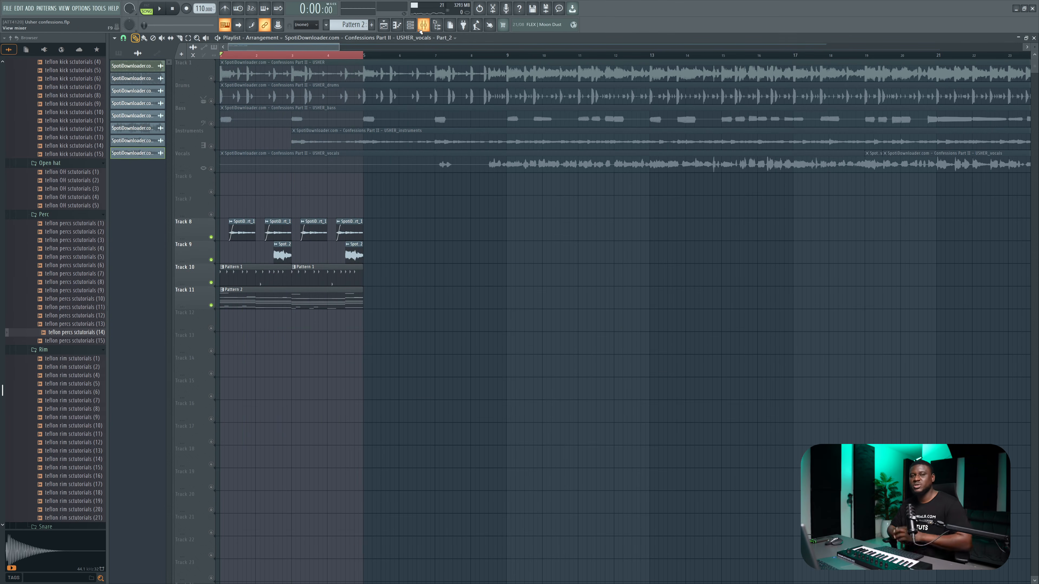